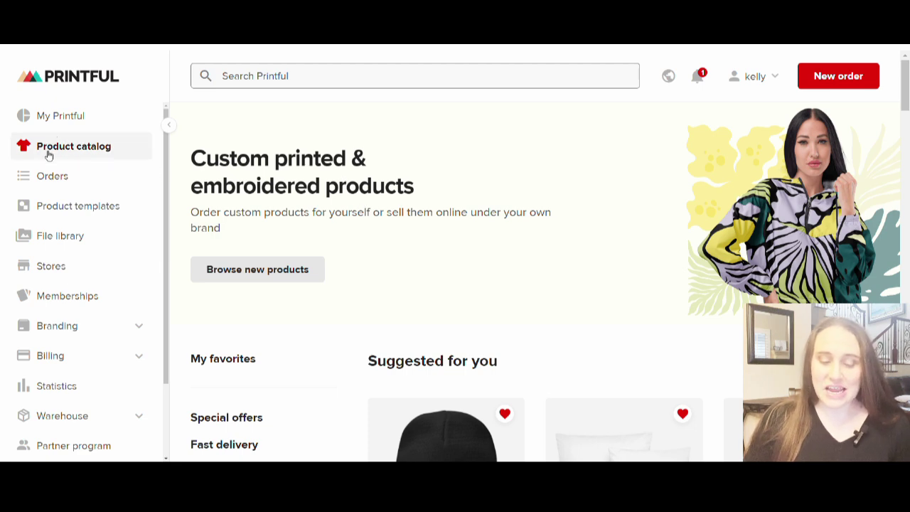
- Open the women's sweatshirts category in the product catalog
scroll(293, 180, "down", 3)
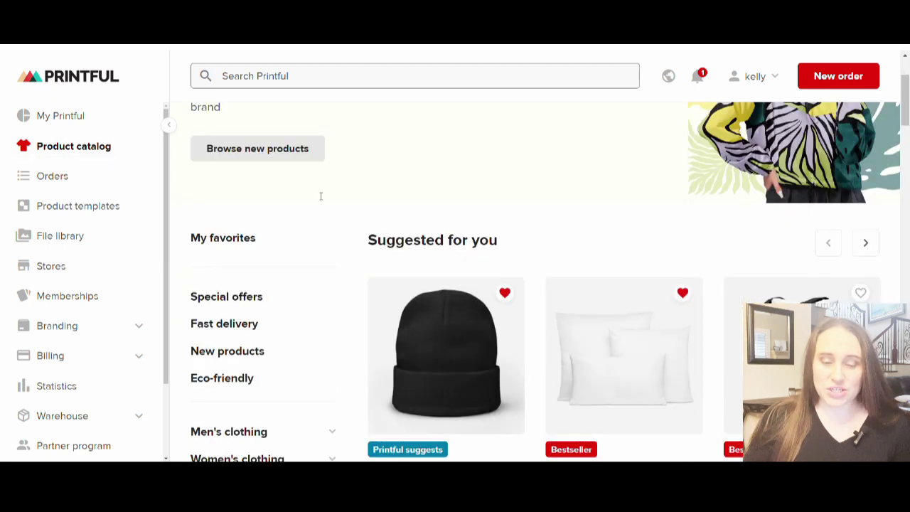
scroll(288, 335, "down", 3)
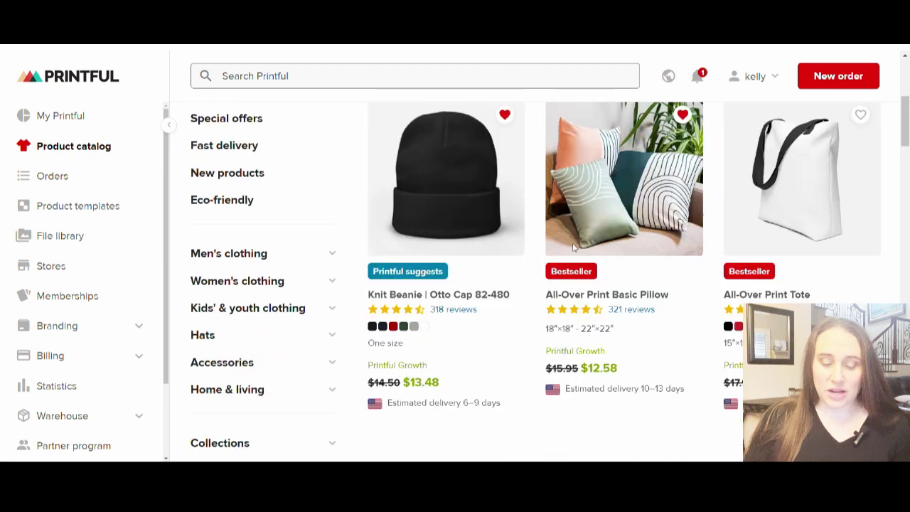
left_click(222, 167)
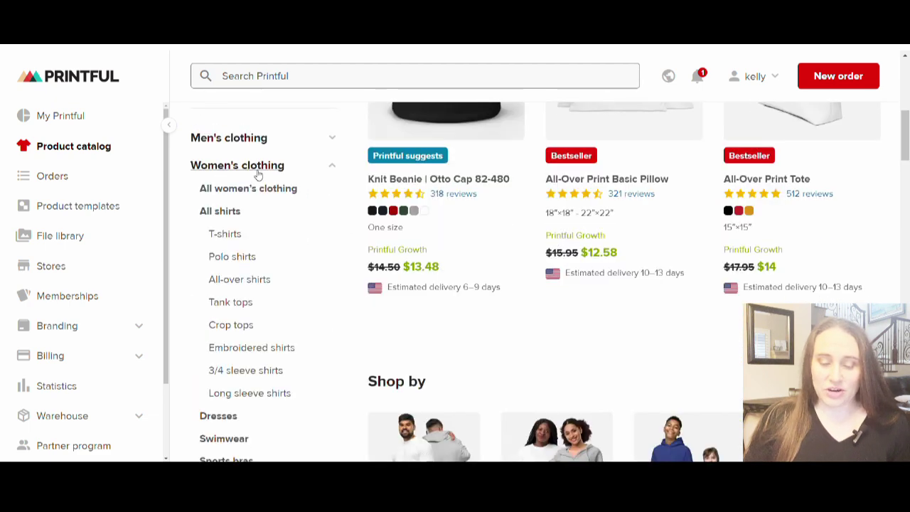
scroll(268, 193, "down", 2)
left_click(235, 409)
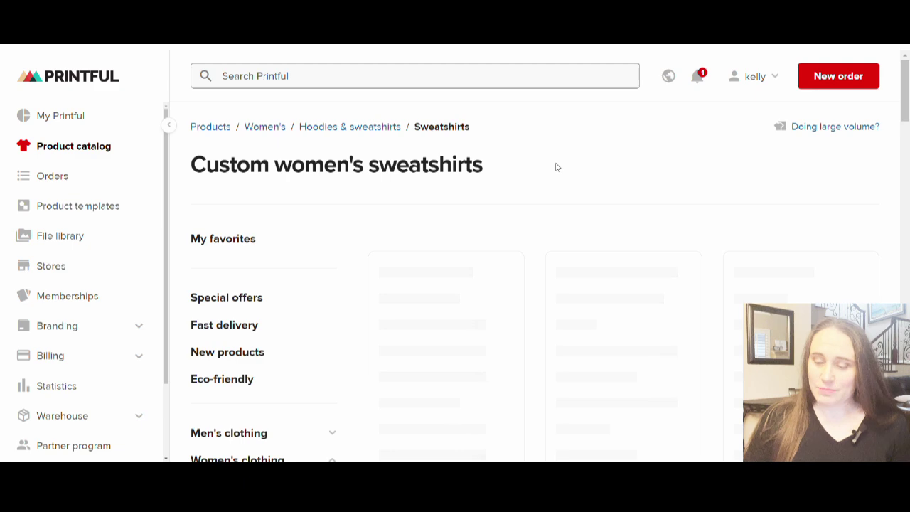
- Review the women's sweatshirts on offer, comparing their styles, prices, colors, sizes and delivery estimates
scroll(601, 163, "down", 3)
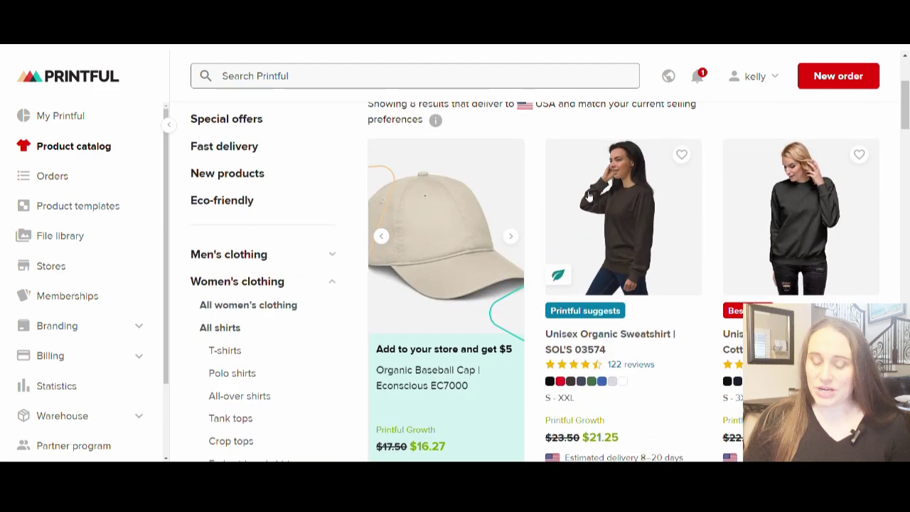
scroll(611, 285, "down", 2)
scroll(780, 193, "up", 2)
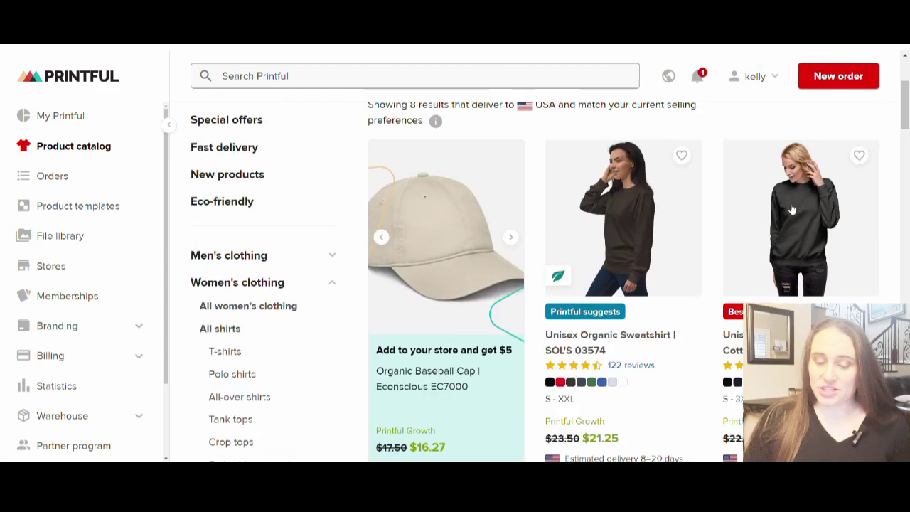
scroll(599, 171, "down", 3)
scroll(599, 171, "down", 2)
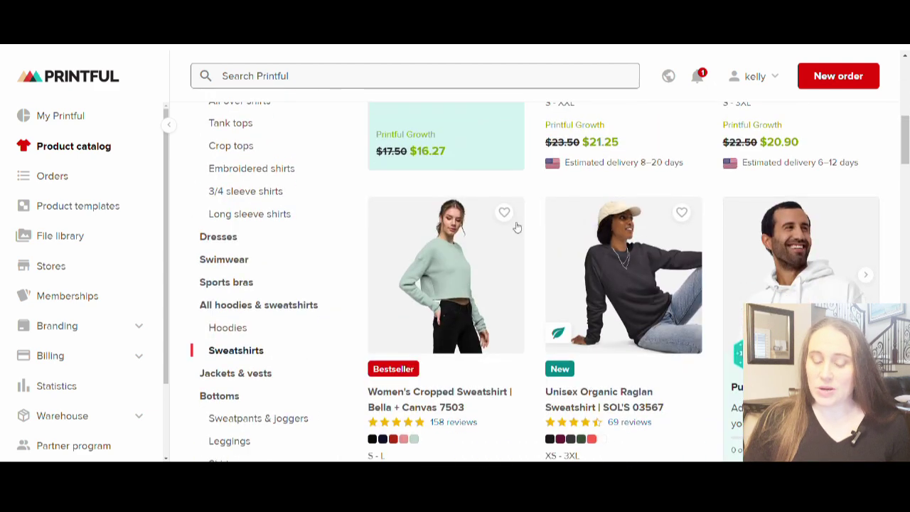
scroll(666, 149, "down", 3)
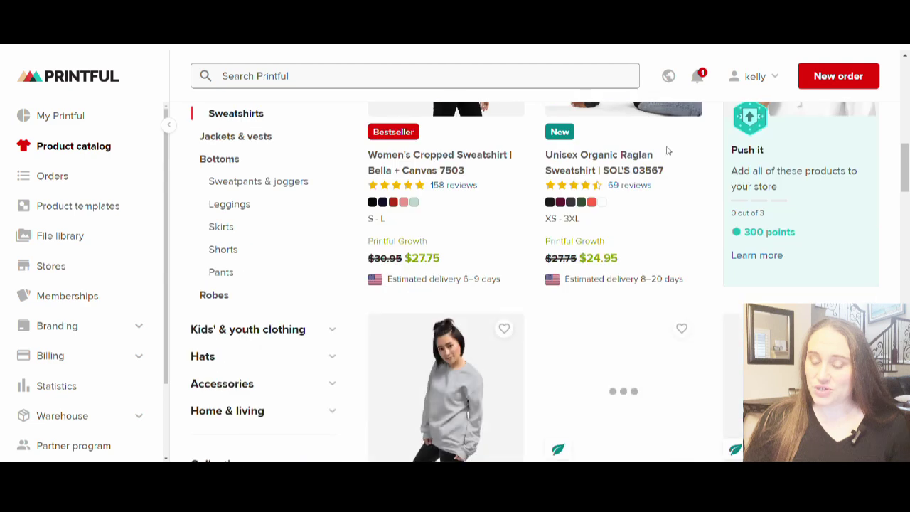
scroll(664, 214, "down", 1)
scroll(473, 334, "down", 2)
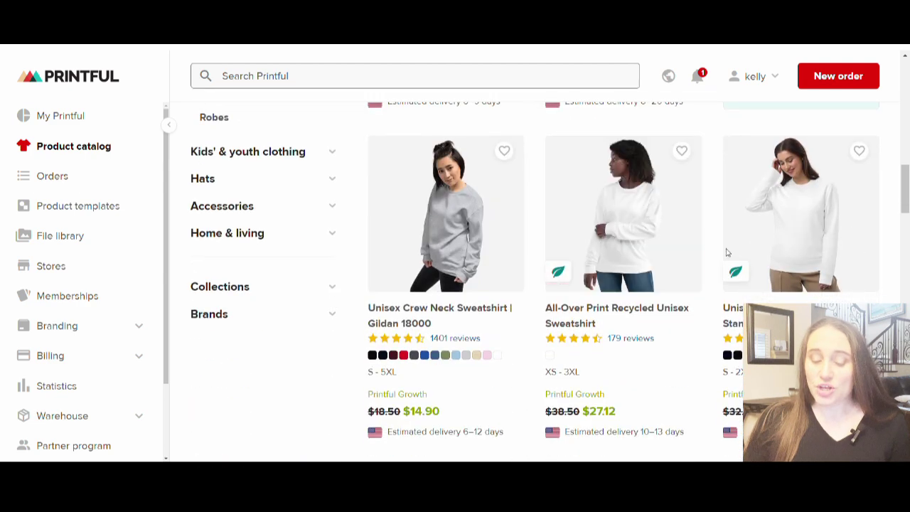
scroll(818, 245, "down", 1)
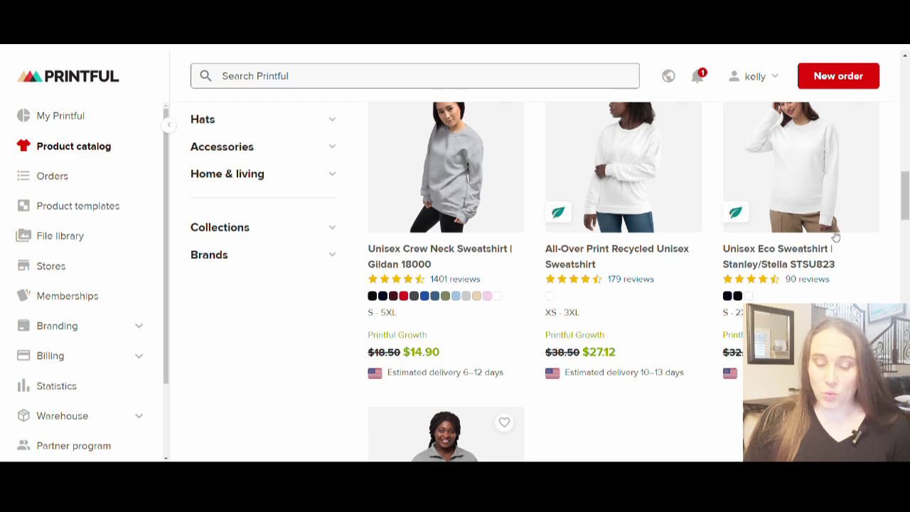
scroll(561, 213, "down", 1)
scroll(569, 227, "down", 2)
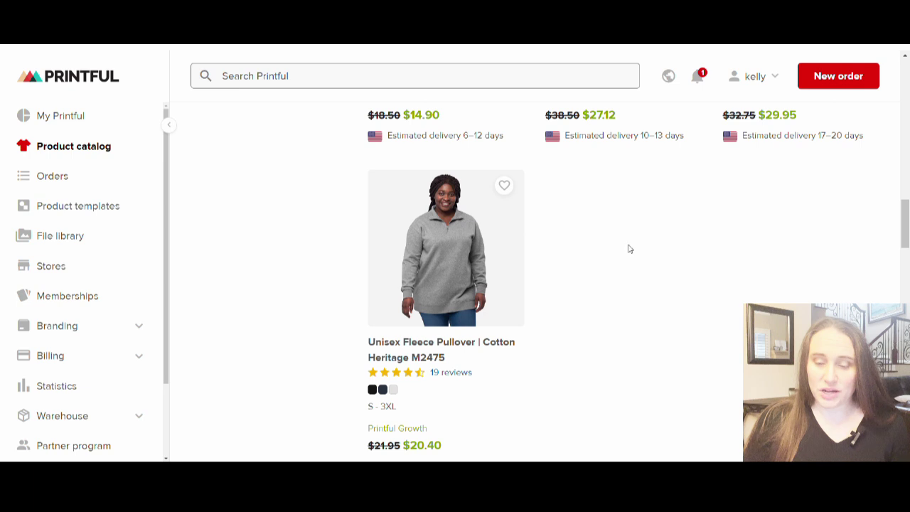
scroll(763, 266, "down", 1)
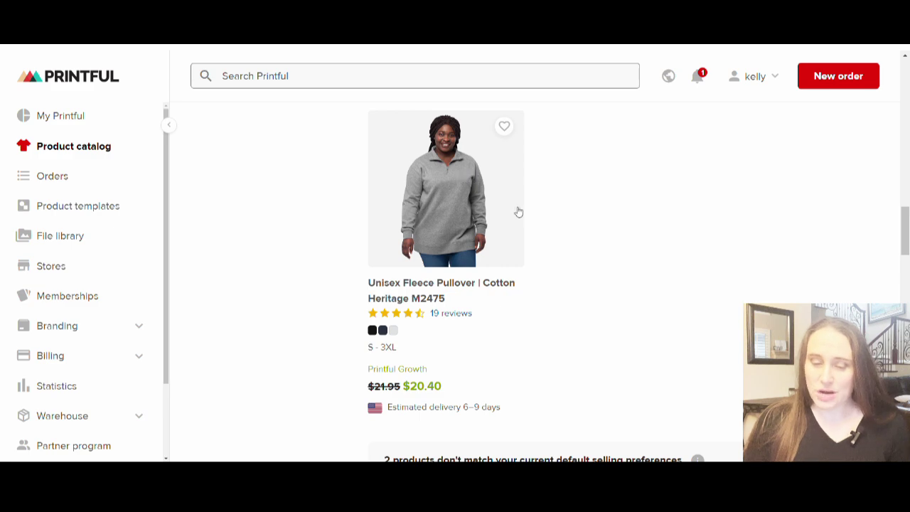
- Open the product page of the Unisex Crew Neck Sweatshirt | Gildan 18000
scroll(697, 263, "up", 5)
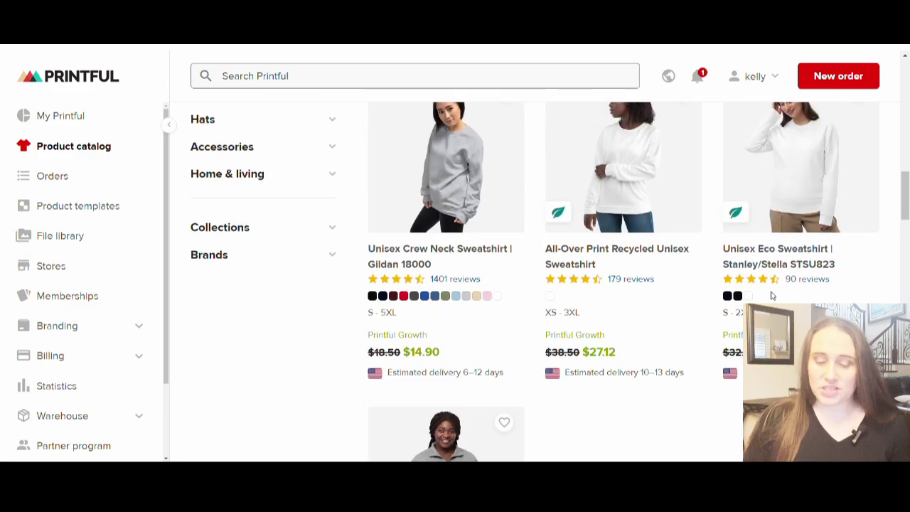
scroll(784, 289, "up", 1)
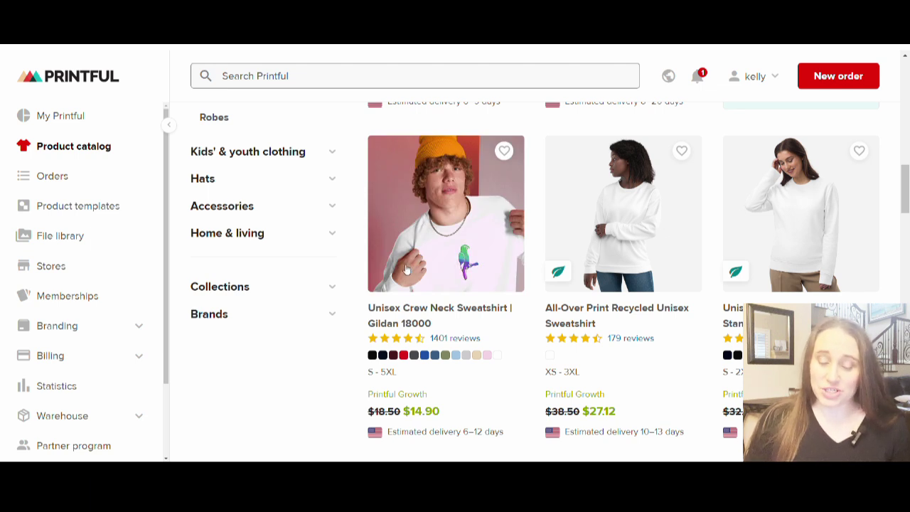
left_click(464, 255)
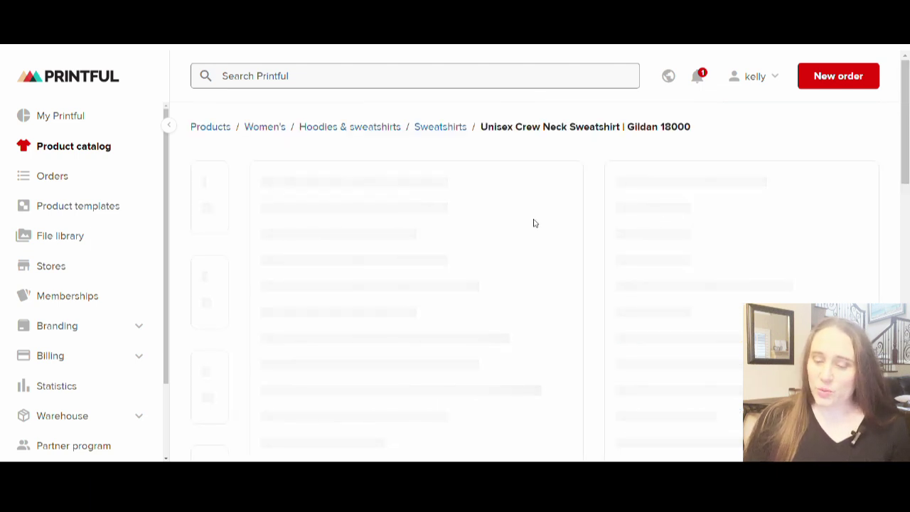
- Examine the sweatshirt's embroidery options, colors, sizes, pricing, delivery estimate, customization placements, material details and mockup styles
scroll(411, 198, "down", 2)
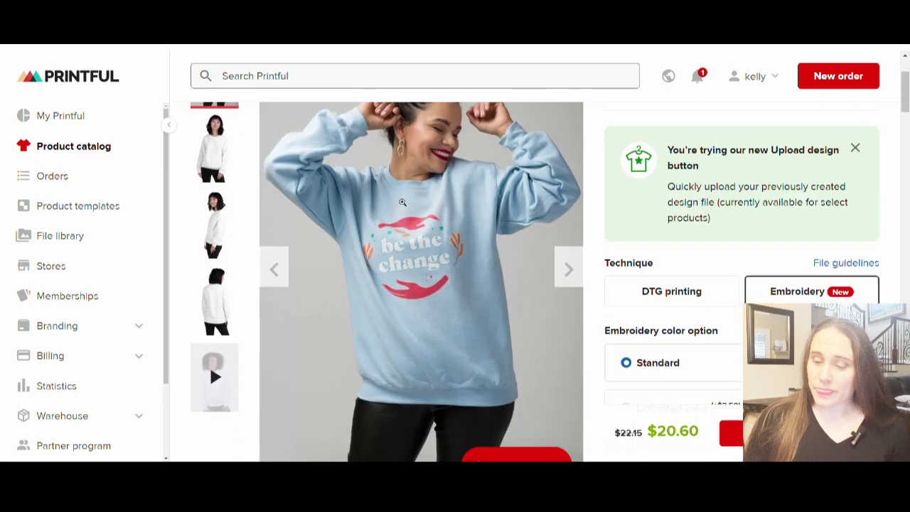
scroll(770, 247, "down", 2)
scroll(770, 246, "down", 1)
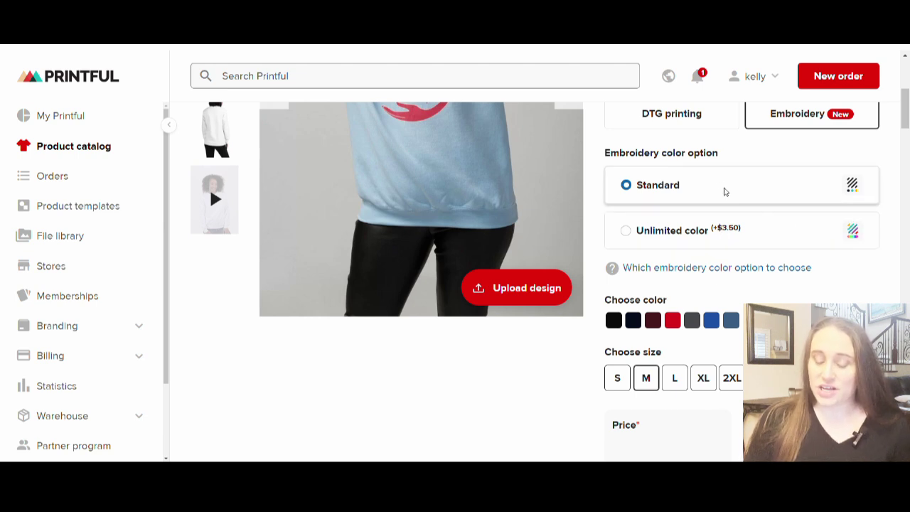
scroll(715, 196, "down", 1)
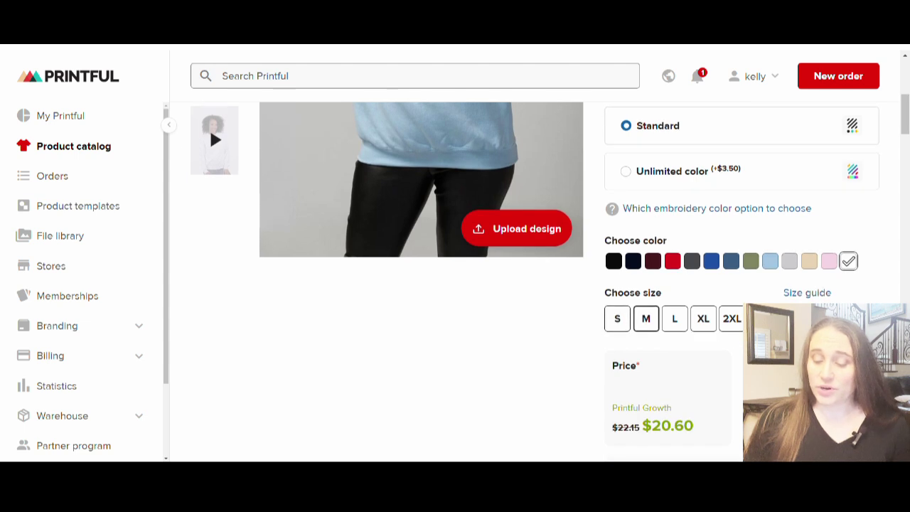
scroll(629, 419, "down", 1)
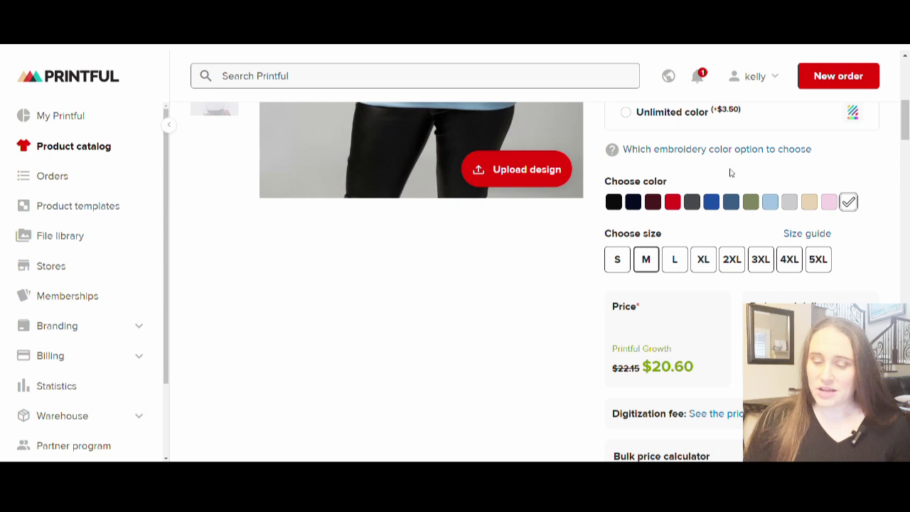
scroll(780, 183, "down", 2)
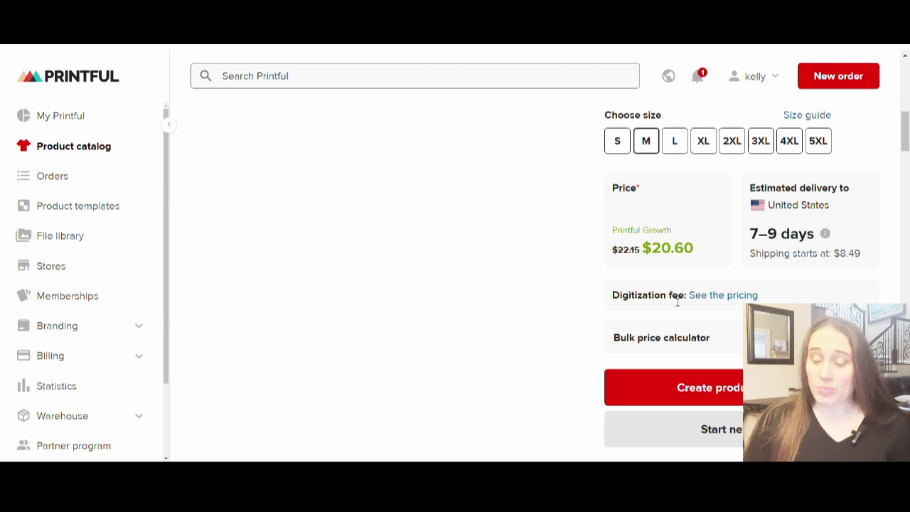
scroll(600, 282, "down", 1)
scroll(599, 282, "down", 1)
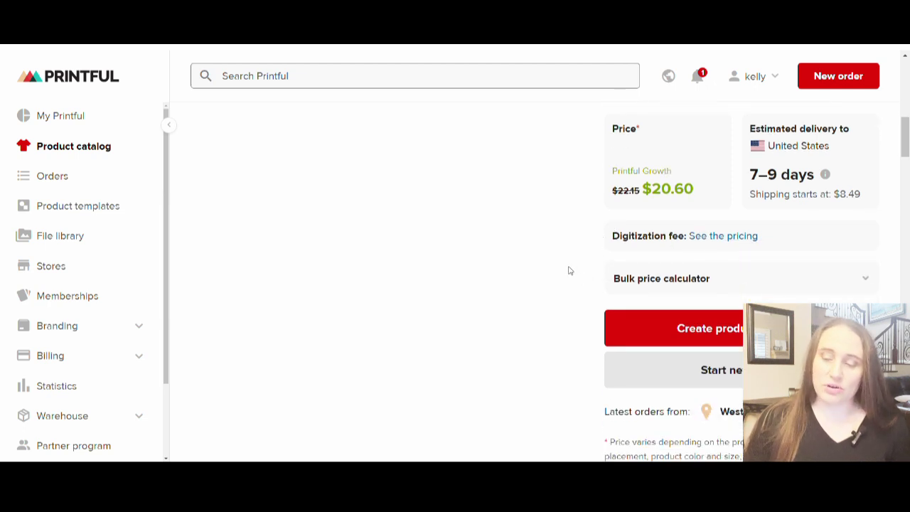
scroll(562, 267, "down", 1)
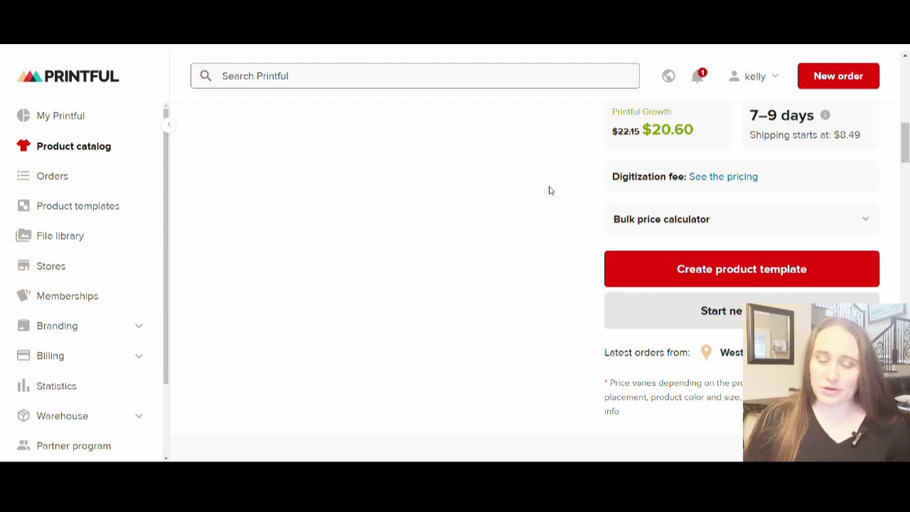
scroll(546, 199, "down", 2)
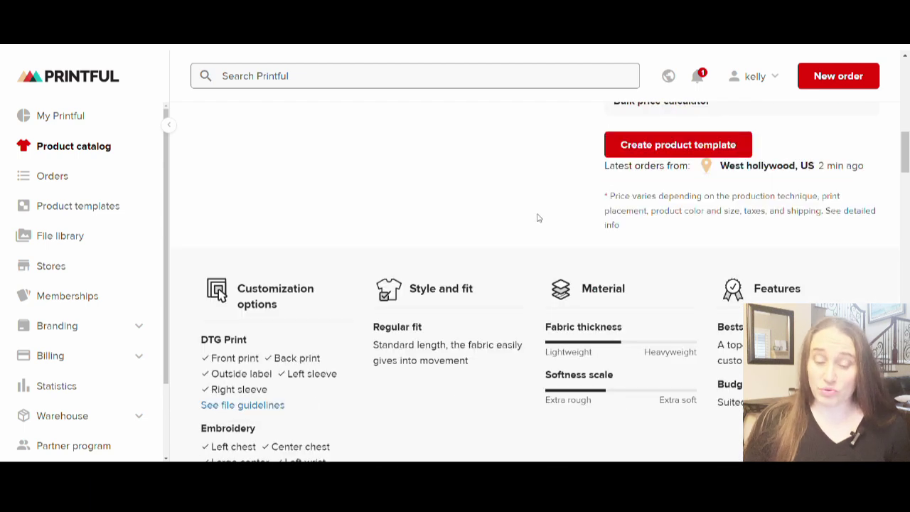
scroll(538, 218, "down", 1)
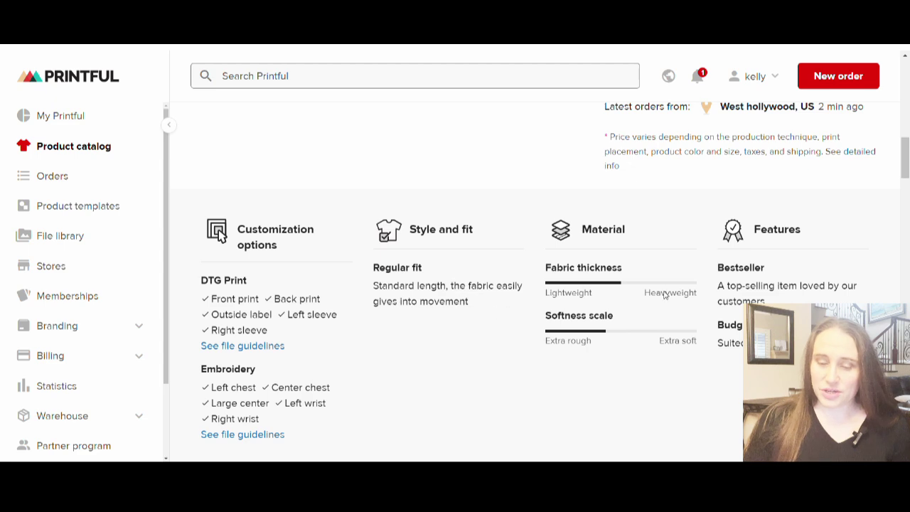
scroll(342, 223, "down", 2)
scroll(341, 224, "down", 4)
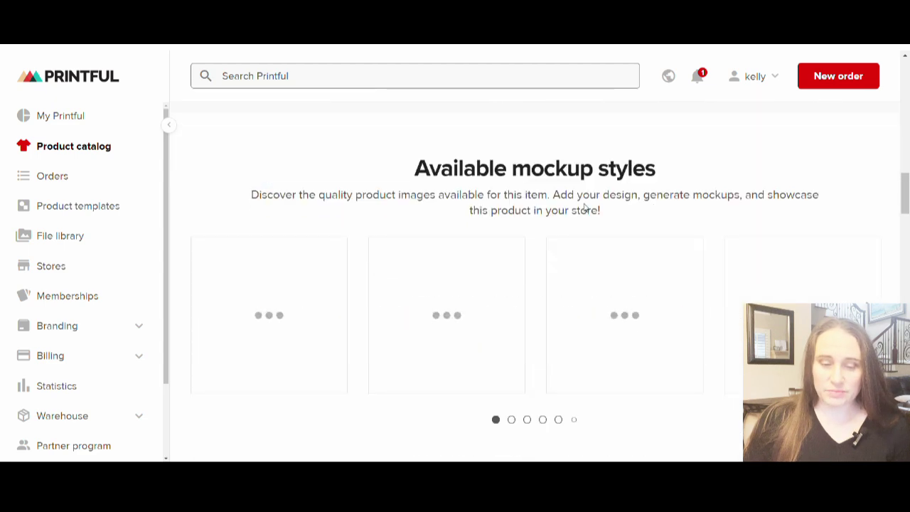
- Open the sweatshirt's embroidery file guidelines and review the file sizes for each placement
scroll(544, 183, "up", 3)
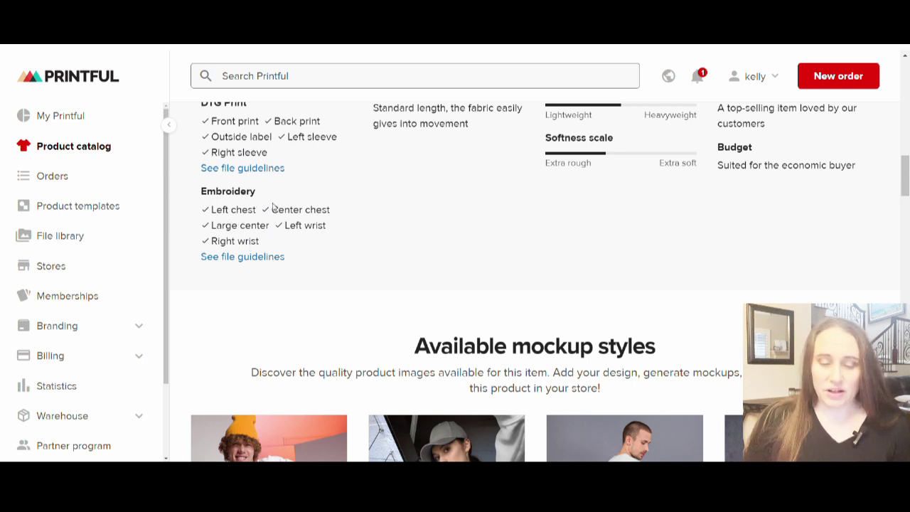
left_click(224, 258)
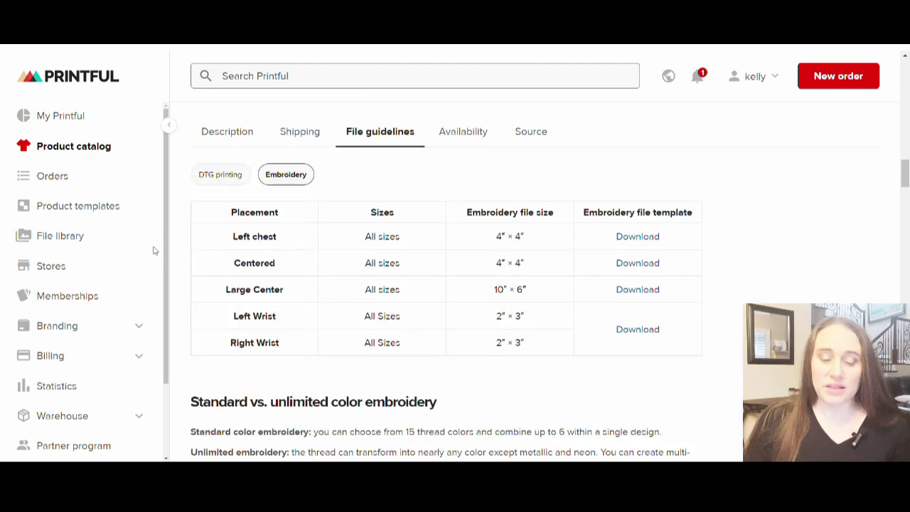
scroll(370, 302, "down", 1)
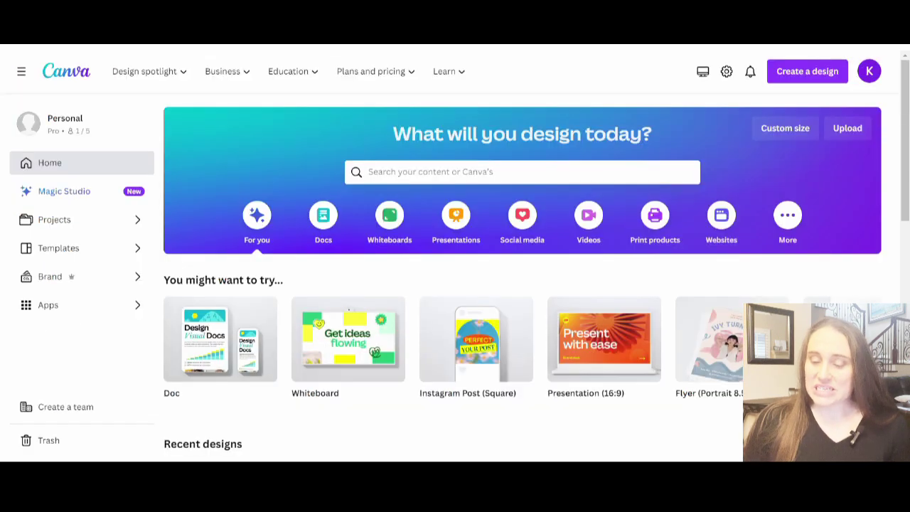
- Switch to Canva and create a new custom-size design of 5000 × 3000 px
left_click(773, 135)
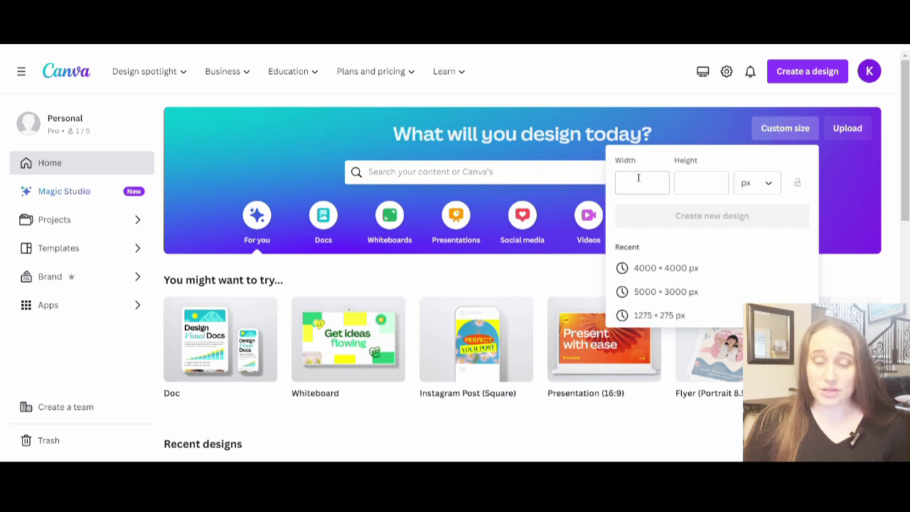
left_click(672, 293)
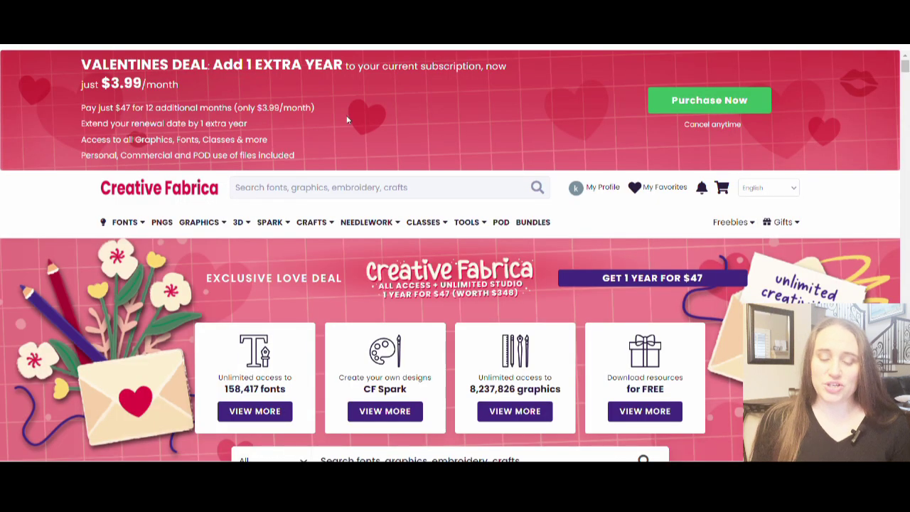
- Switch to Creative Fabrica and search for "dog mom"
left_click(296, 189)
type("dog mom")
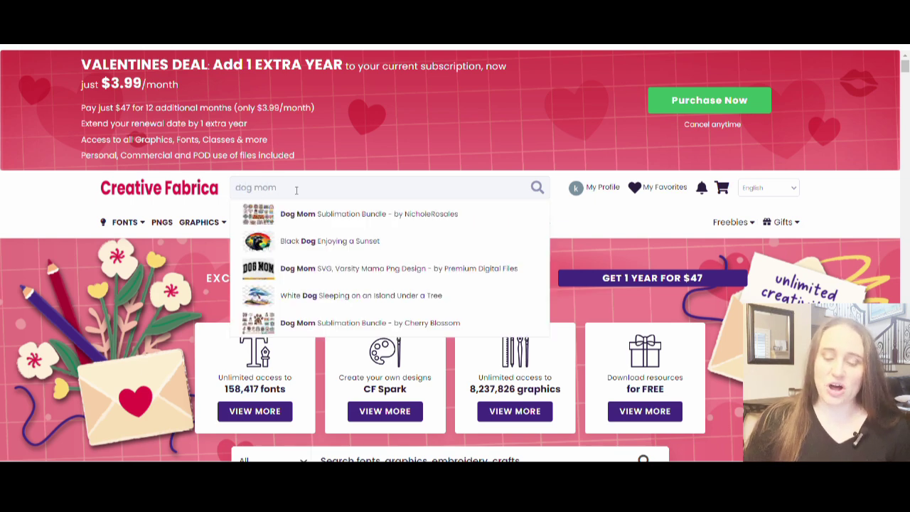
key("Return")
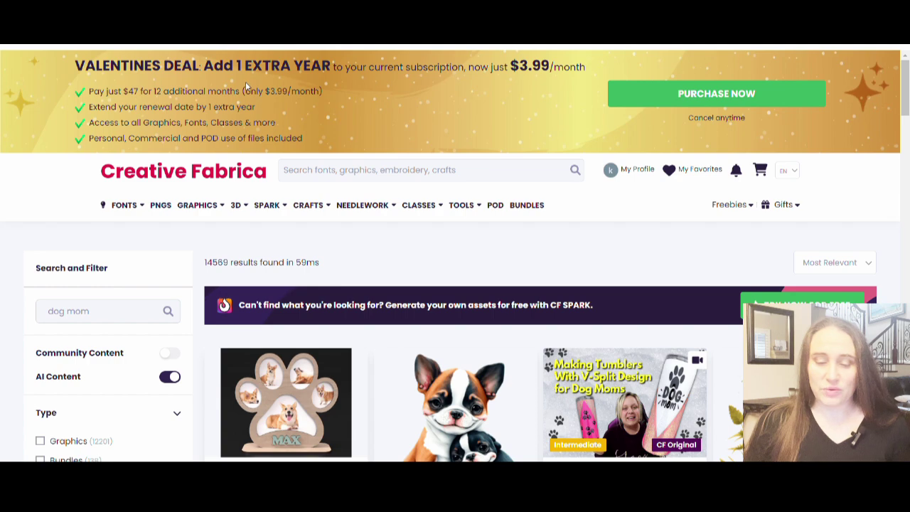
- Open the "Dog Mom SVG, Varsity Mama Png Design" page from the search results
scroll(325, 158, "down", 2)
scroll(637, 176, "down", 3)
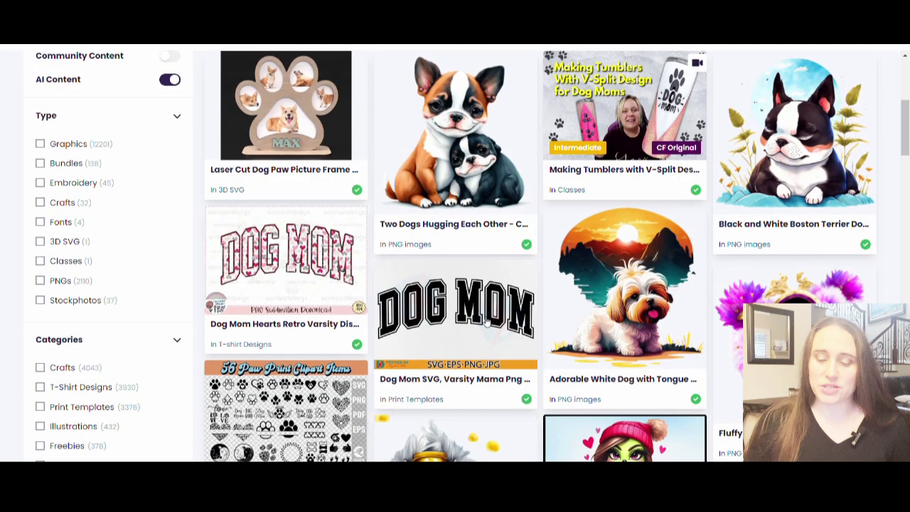
scroll(487, 319, "down", 1)
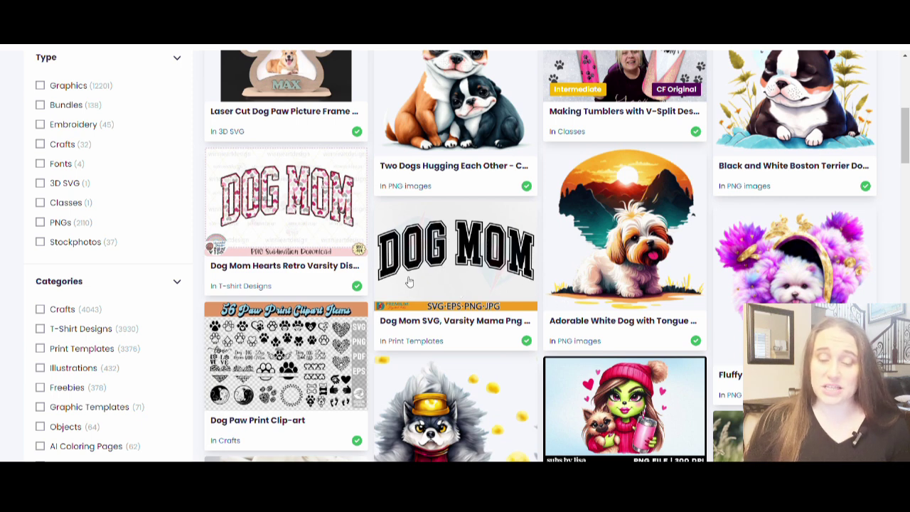
left_click(465, 261)
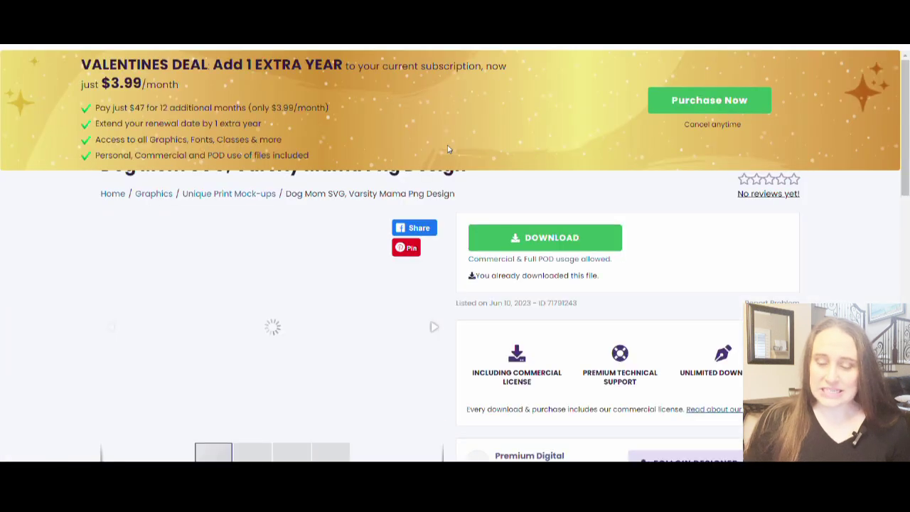
- Switch to Canva and place the uploaded DOG MOM graphic on the blank page
scroll(711, 299, "down", 1)
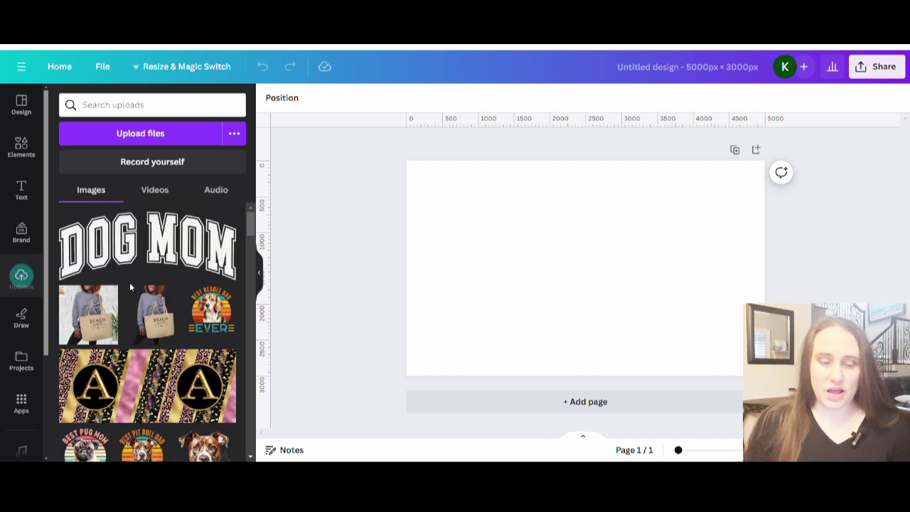
left_click(147, 236)
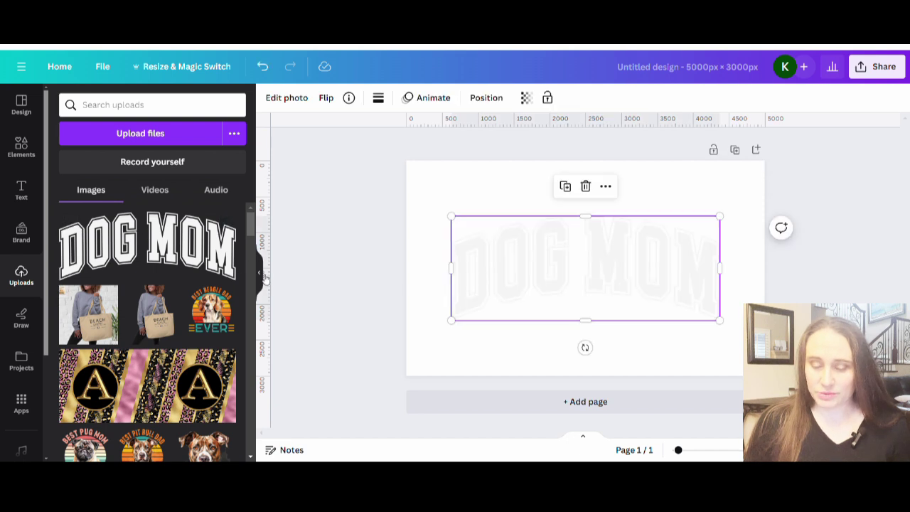
left_click(261, 274)
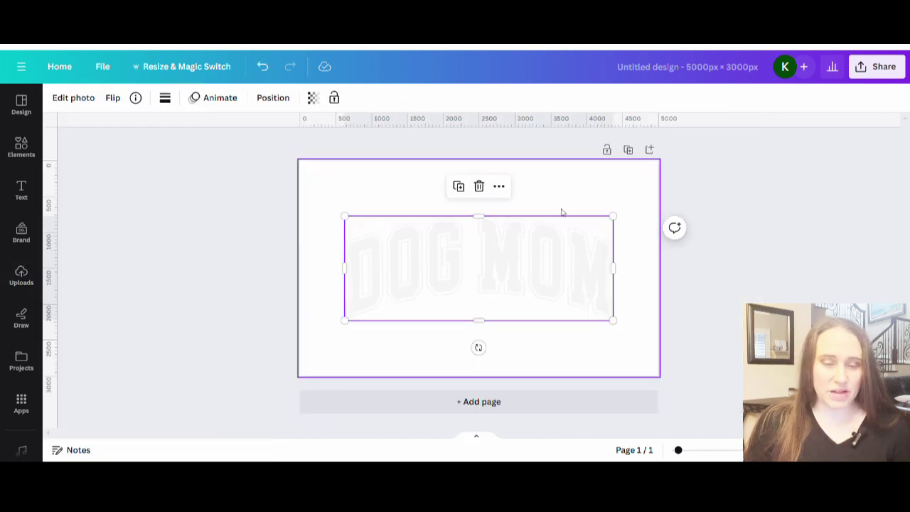
- Change the page background to dark grey from the default solid colors
left_click(602, 186)
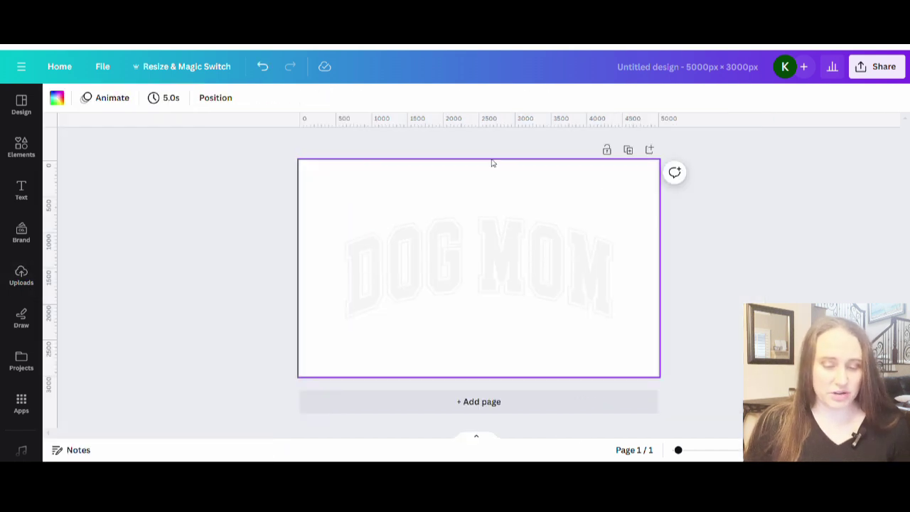
left_click(57, 100)
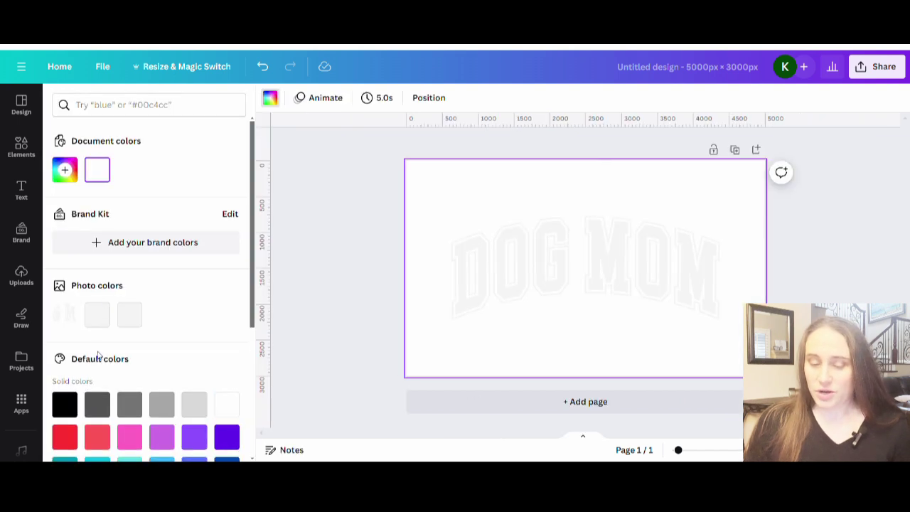
left_click(97, 403)
left_click(320, 232)
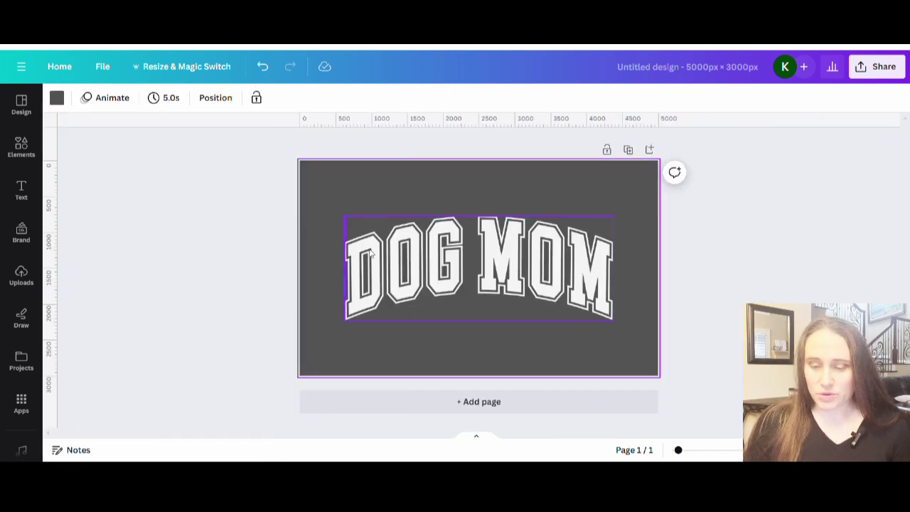
- Enlarge the DOG MOM graphic to nearly the full page width and center it in the upper part of the page
left_click(443, 245)
left_click_drag(444, 245, 417, 234)
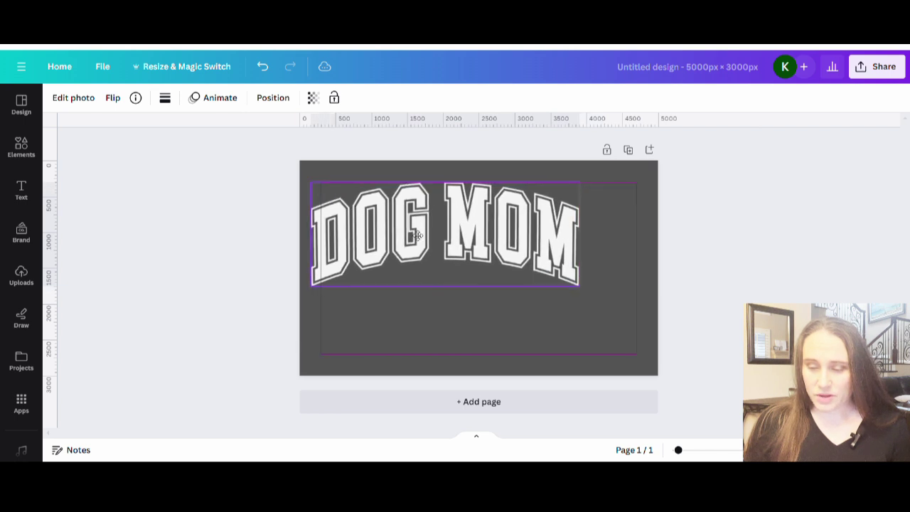
left_click_drag(582, 291, 639, 352)
left_click(604, 351)
left_click_drag(565, 281, 567, 274)
left_click(735, 255)
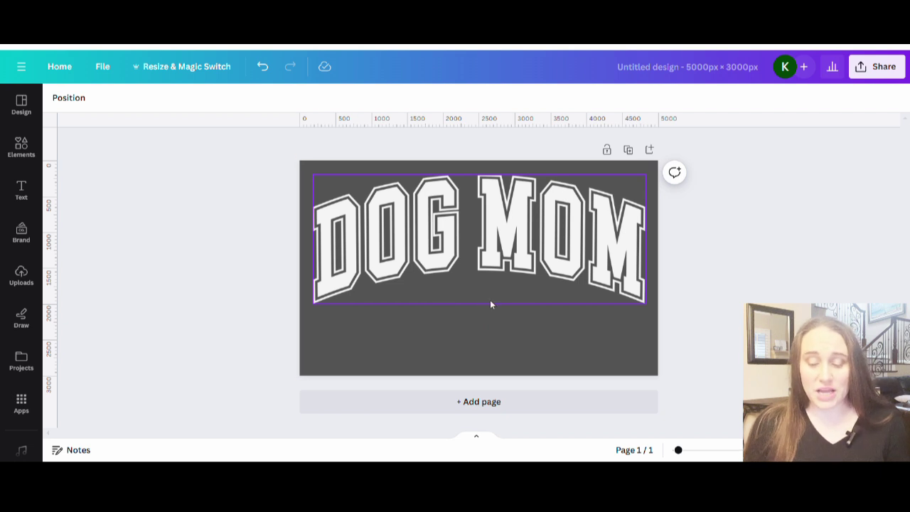
- Add a text box reading "FUR EVER" and place it centered beneath the DOG MOM graphic
left_click(451, 355)
type("text")
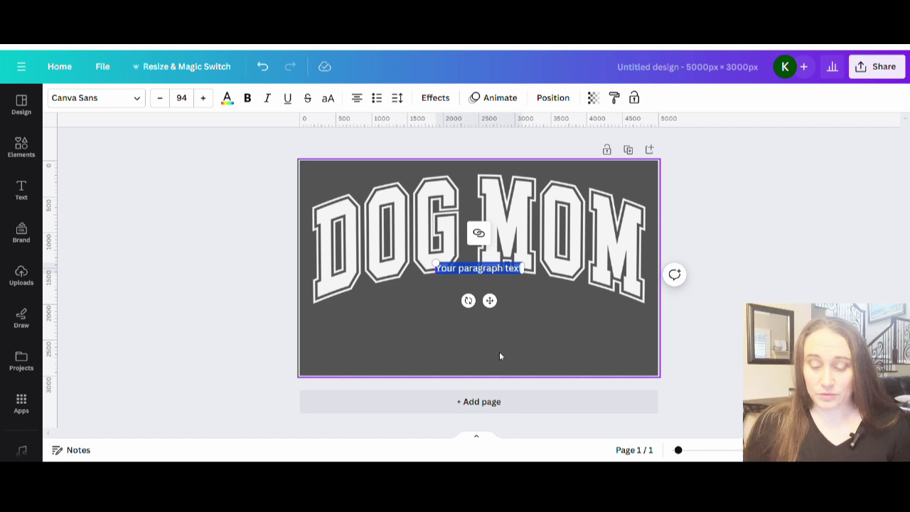
type("EST EVER")
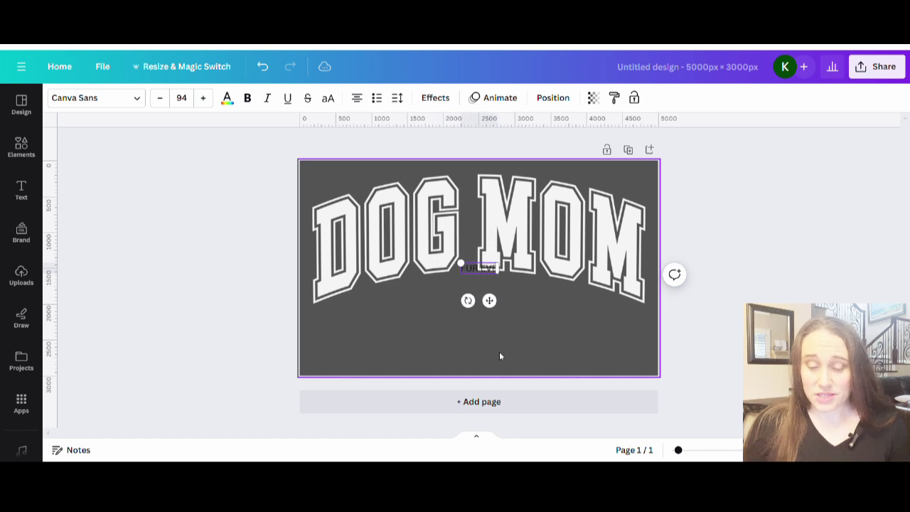
left_click(477, 356)
left_click_drag(481, 279, 484, 300)
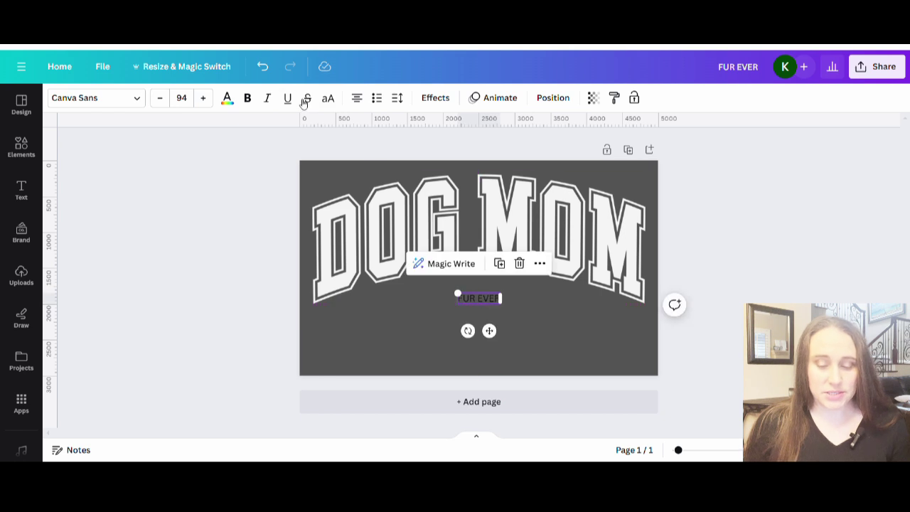
- Color the FUR EVER text white and enlarge it to font size 208 under the arched lettering
left_click(227, 98)
left_click(226, 404)
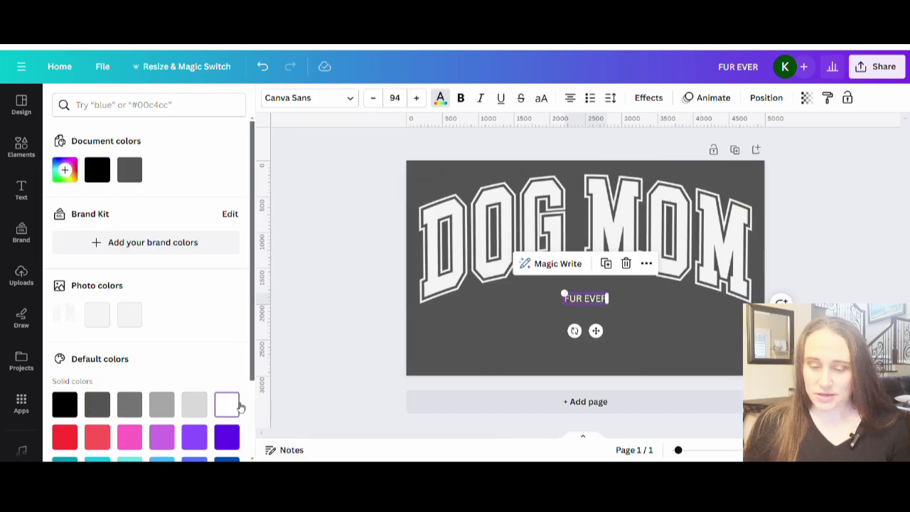
left_click(522, 361)
left_click(481, 299)
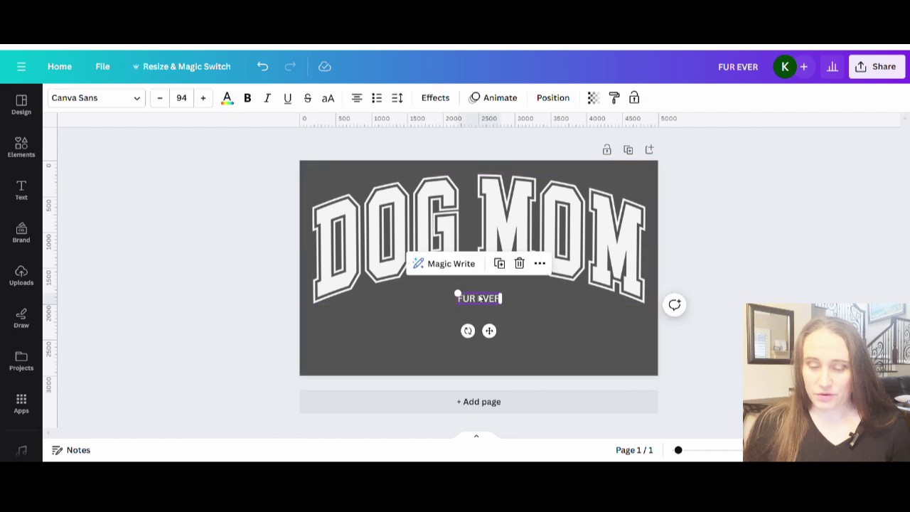
left_click_drag(455, 290, 406, 281)
left_click(547, 325)
left_click_drag(481, 299, 501, 299)
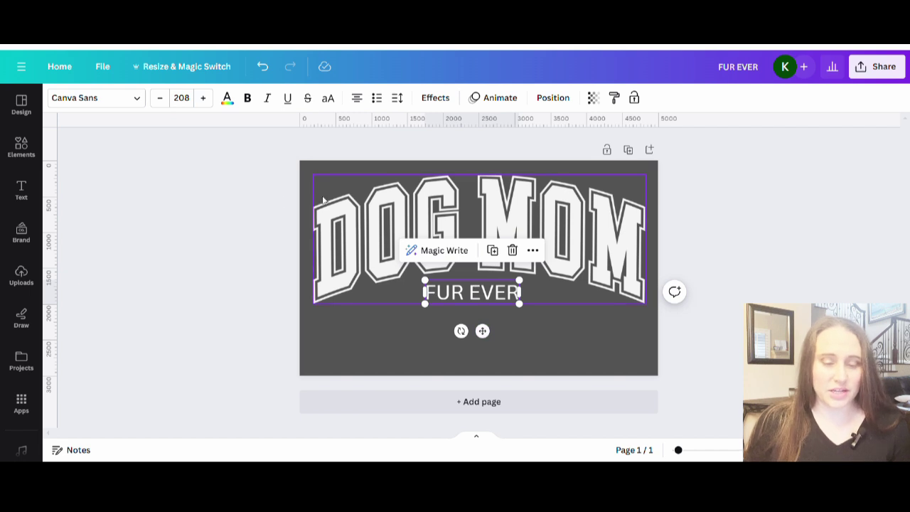
- Search the fonts for "UNIVERSITY" and apply University-2U Regular to the FUR EVER text
left_click(77, 98)
left_click(94, 133)
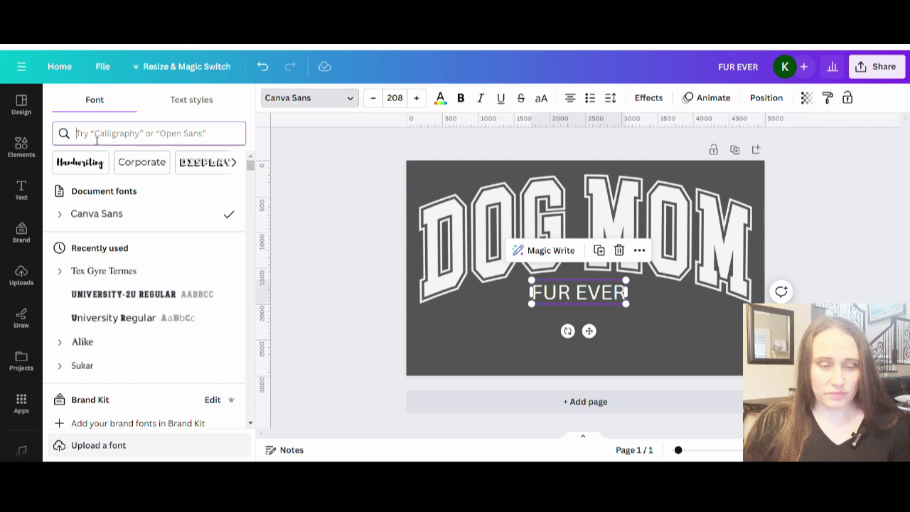
type("UNIVERSITY")
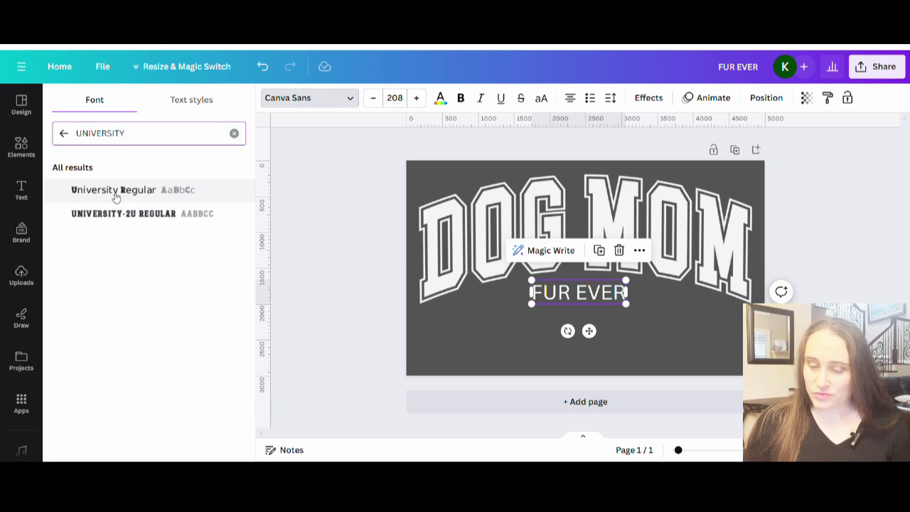
left_click(106, 214)
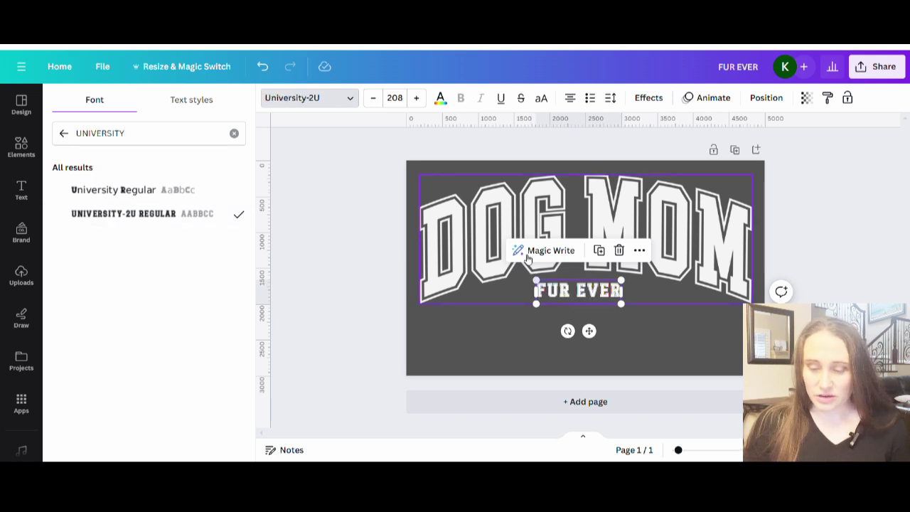
left_click(623, 319)
- Enlarge the FUR EVER text to font size 349 and center it beneath the DOG MOM graphic
left_click(495, 299)
left_click_drag(516, 305, 573, 332)
left_click(560, 348)
left_click_drag(522, 304, 500, 307)
left_click(554, 349)
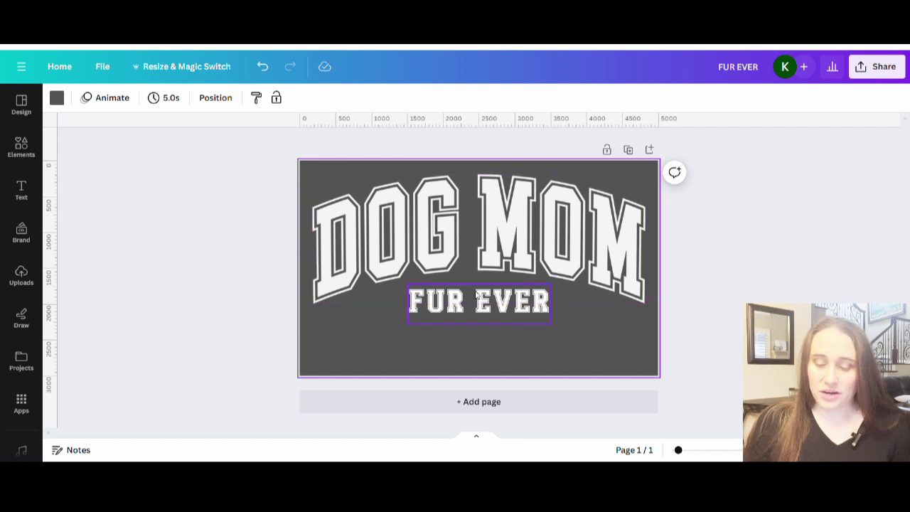
- Search the fonts for "SPORTS" and apply Yearbook Solid to the FUR EVER text
left_click(519, 313)
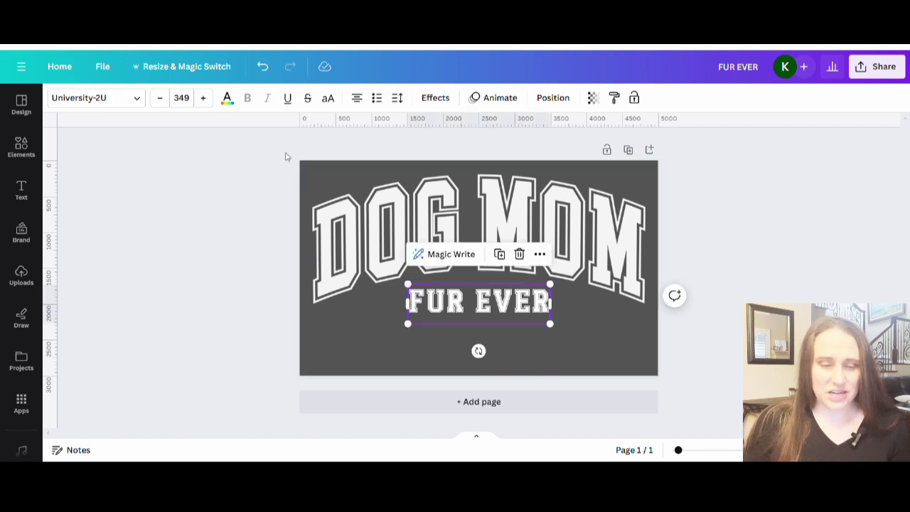
left_click(98, 97)
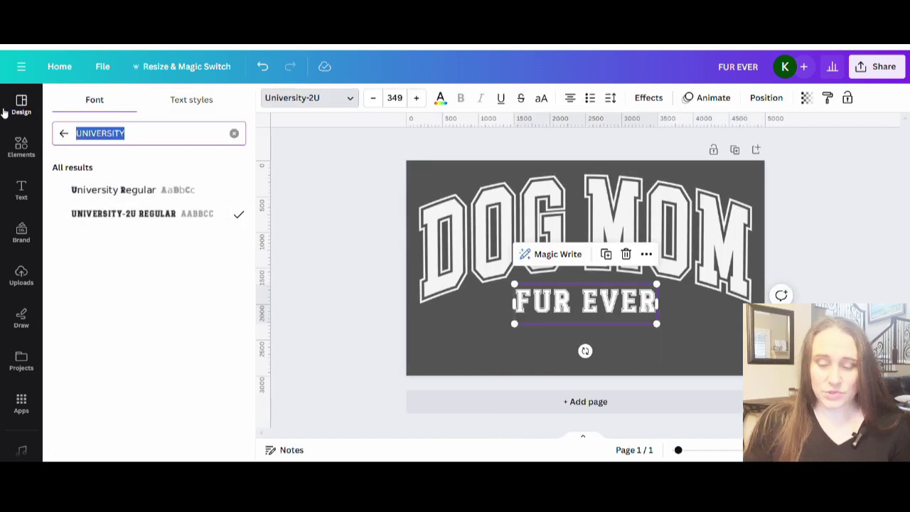
key("BackSpace")
type("SPORTS")
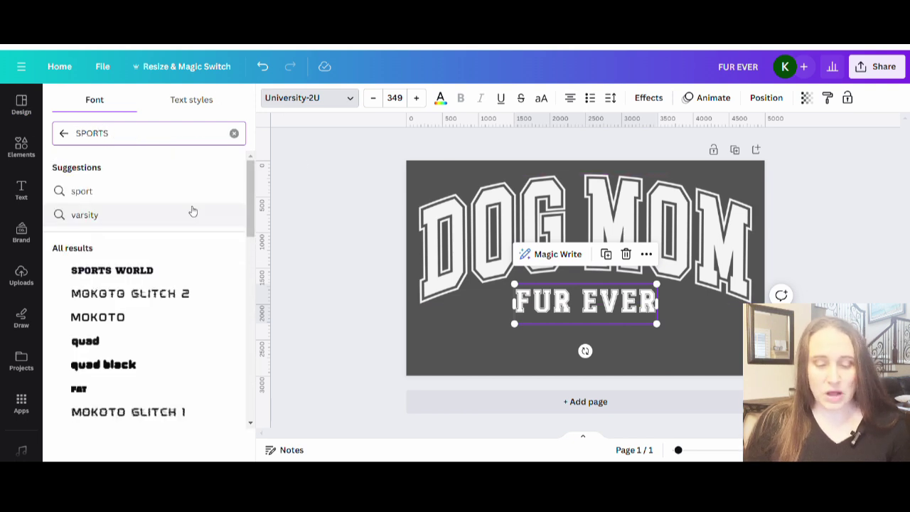
scroll(145, 171, "down", 5)
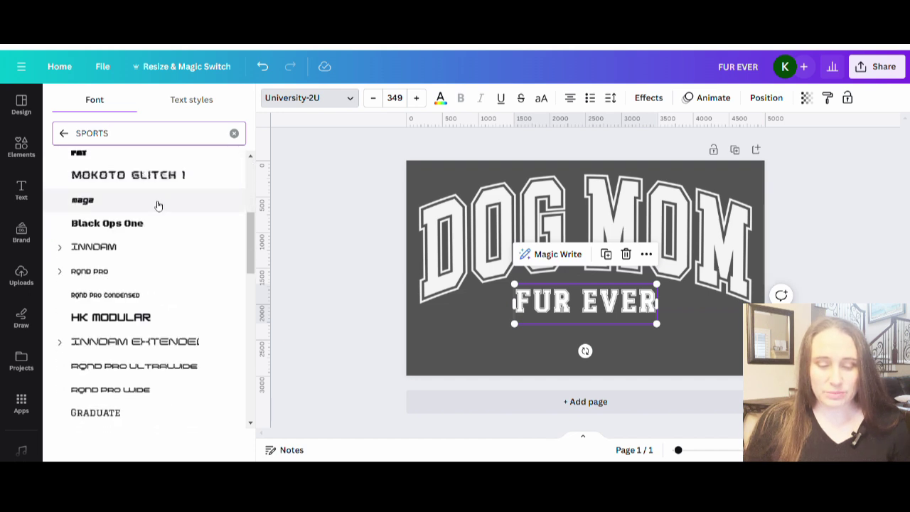
scroll(146, 196, "down", 8)
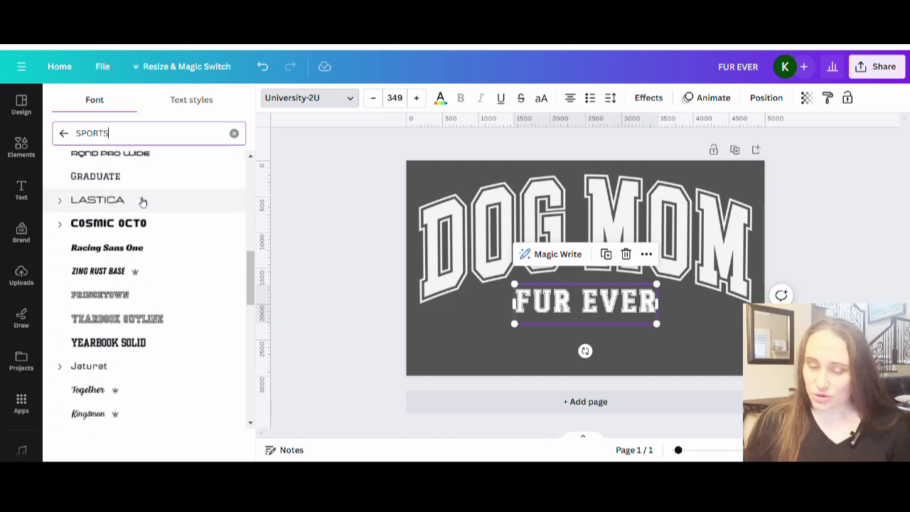
left_click(108, 283)
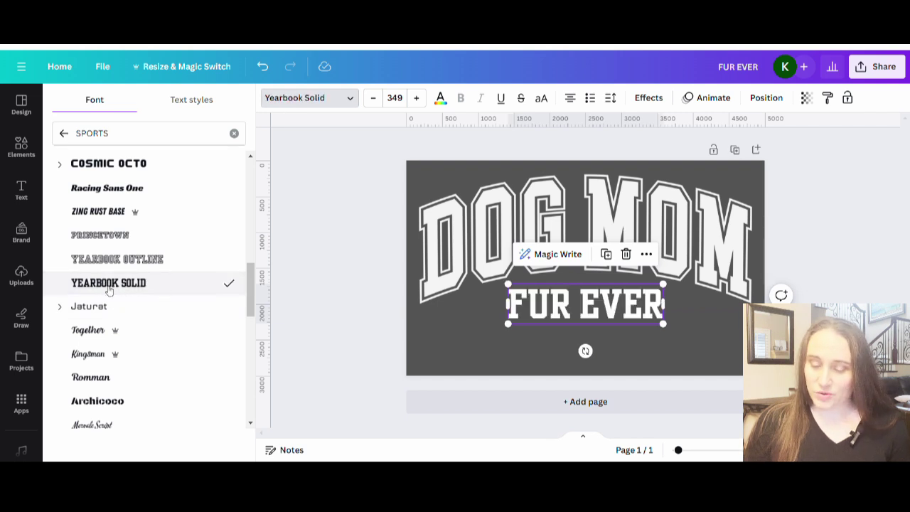
- Try Yearbook Outline and Princetown on the FUR EVER text, and return it to Yearbook Solid
left_click(119, 263)
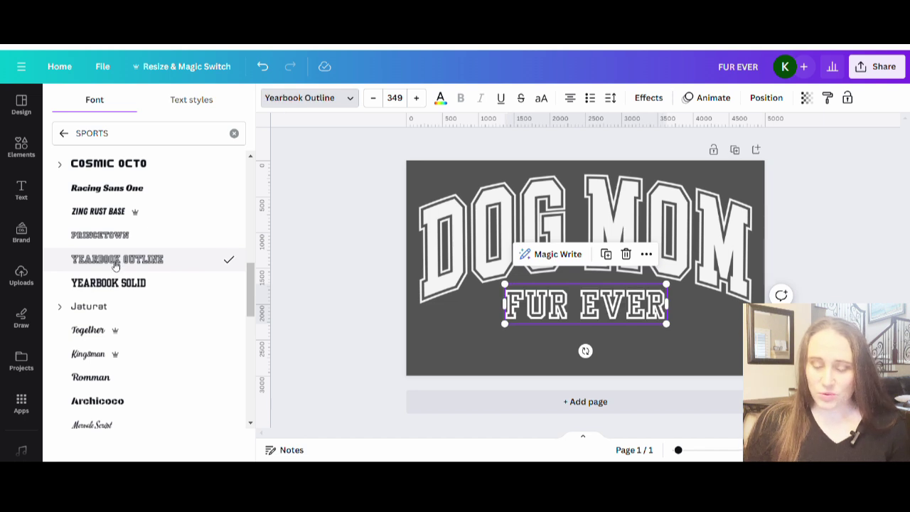
left_click(102, 239)
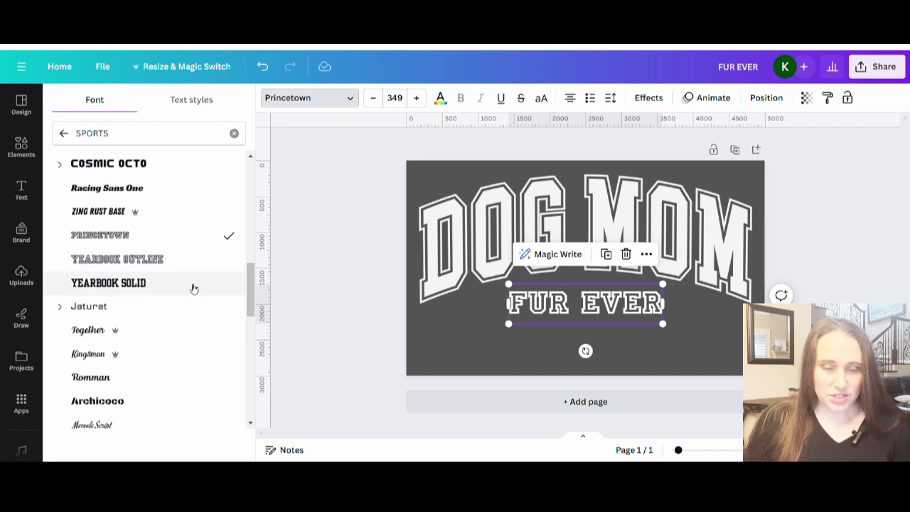
left_click(134, 285)
- Browse further sports fonts, try Graduate on the FUR EVER text and check its centering on the page
scroll(132, 280, "down", 3)
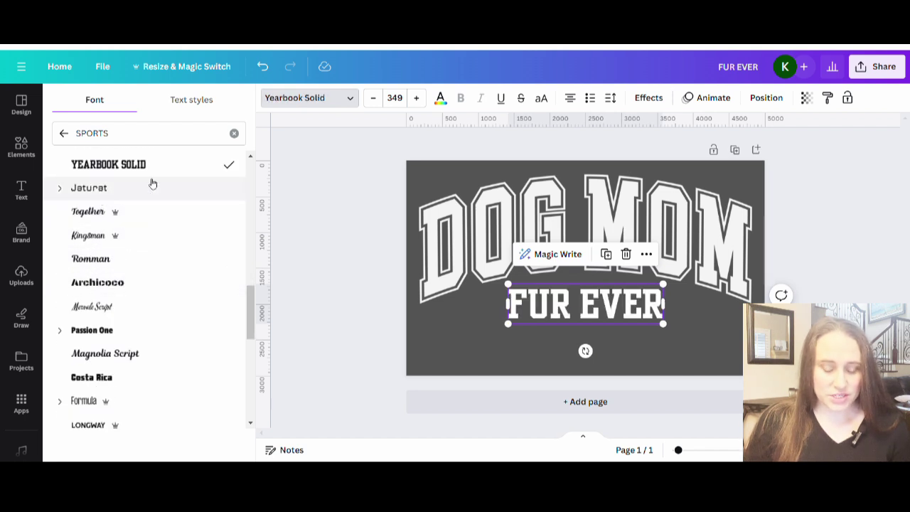
scroll(145, 186, "up", 3)
scroll(148, 187, "down", 3)
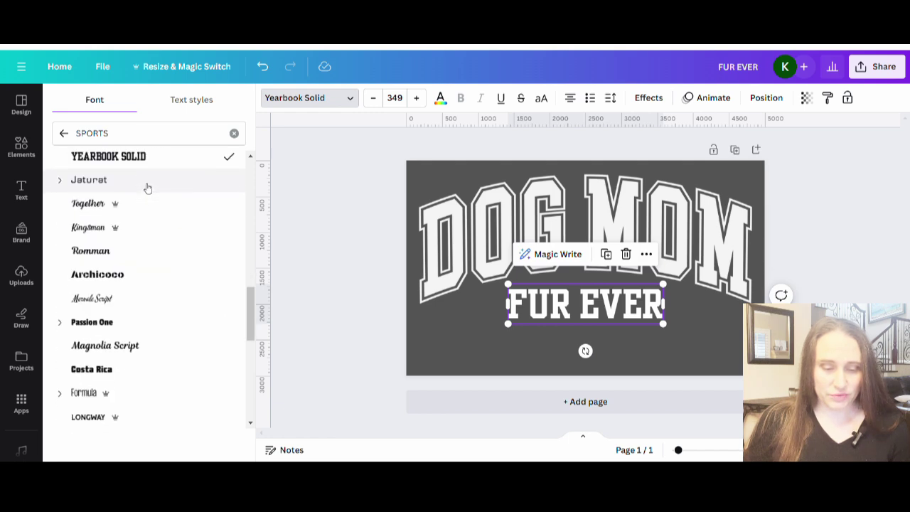
scroll(146, 189, "down", 3)
scroll(121, 256, "up", 4)
scroll(99, 334, "up", 3)
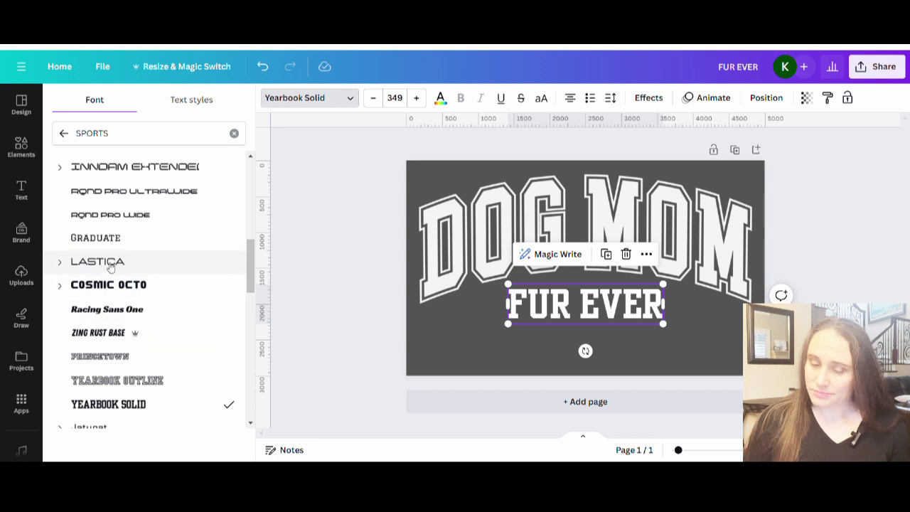
left_click(84, 242)
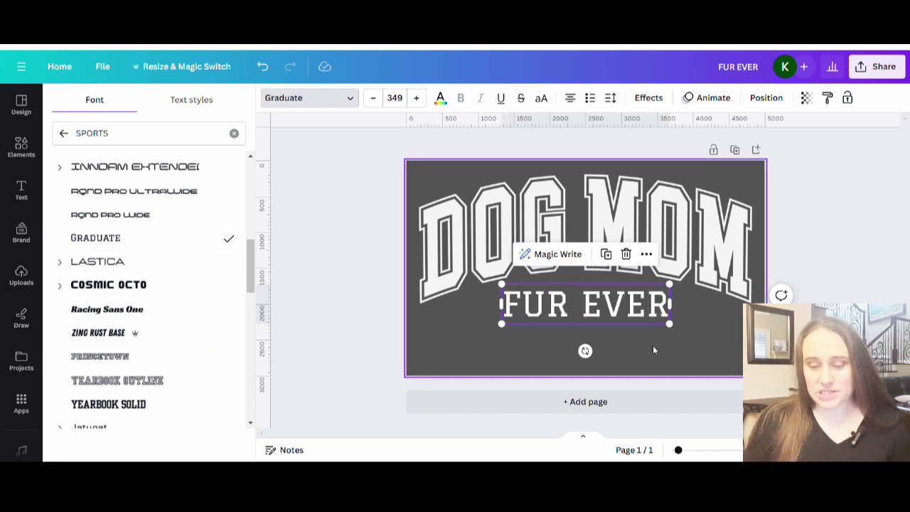
left_click(654, 350)
left_click(483, 306)
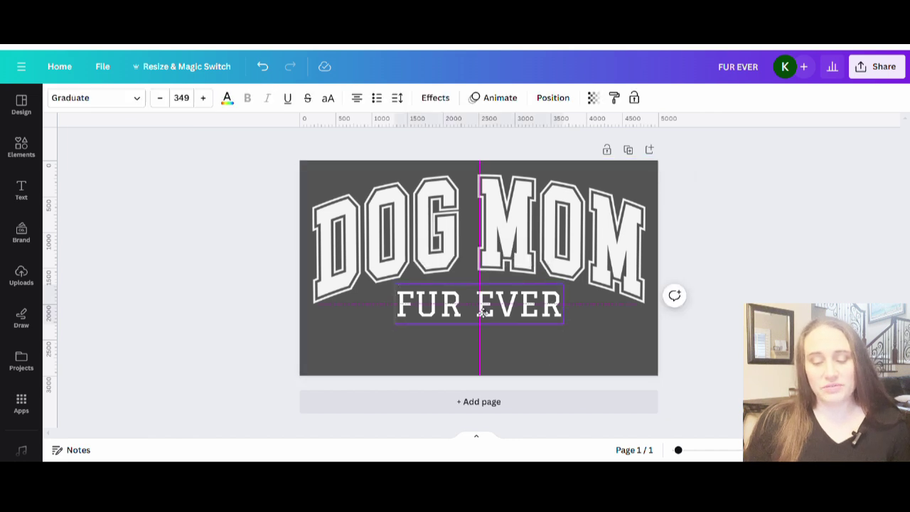
left_click(618, 354)
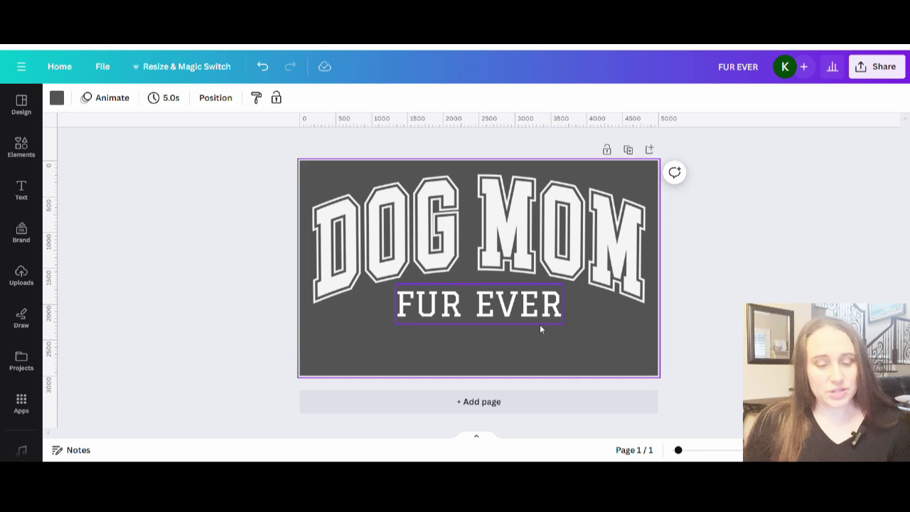
- Try the Sports World font on the FUR EVER text and switch it back to Yearbook Solid
left_click(505, 307)
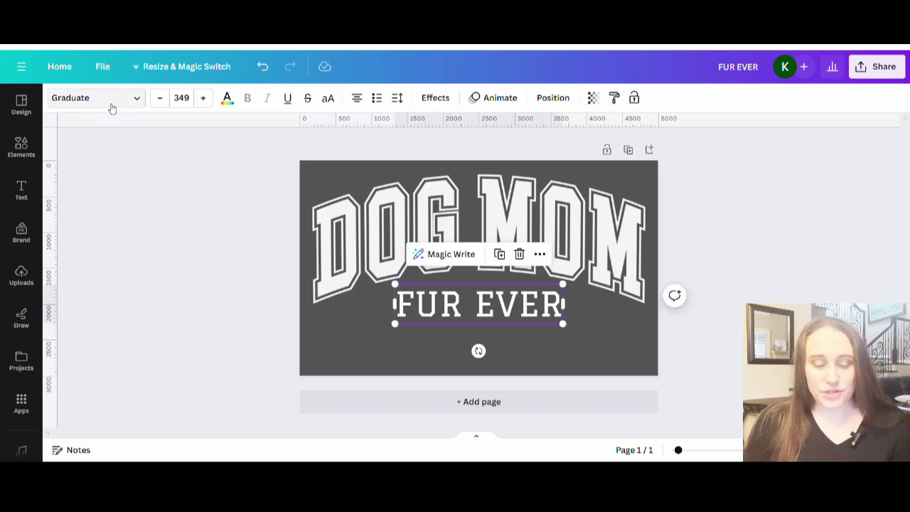
left_click(110, 100)
scroll(141, 219, "up", 3)
scroll(141, 219, "up", 3)
left_click(141, 278)
left_click(434, 340)
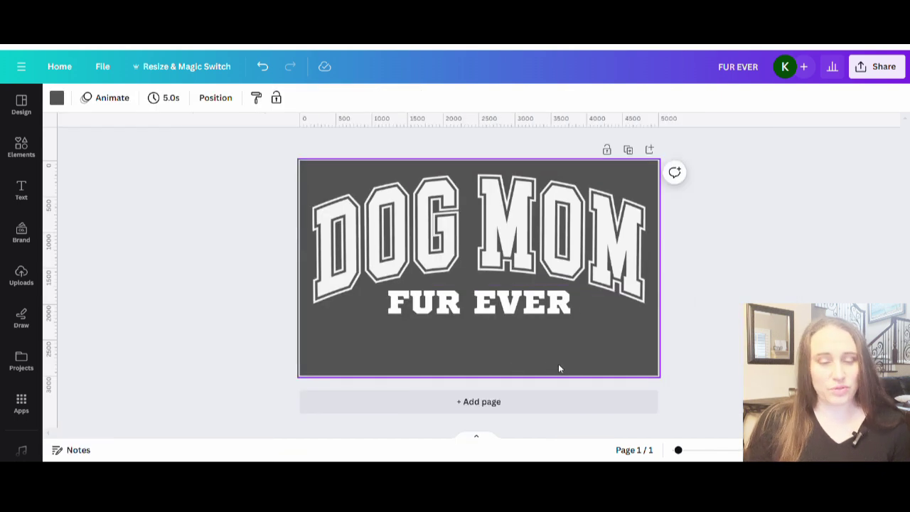
left_click(500, 315)
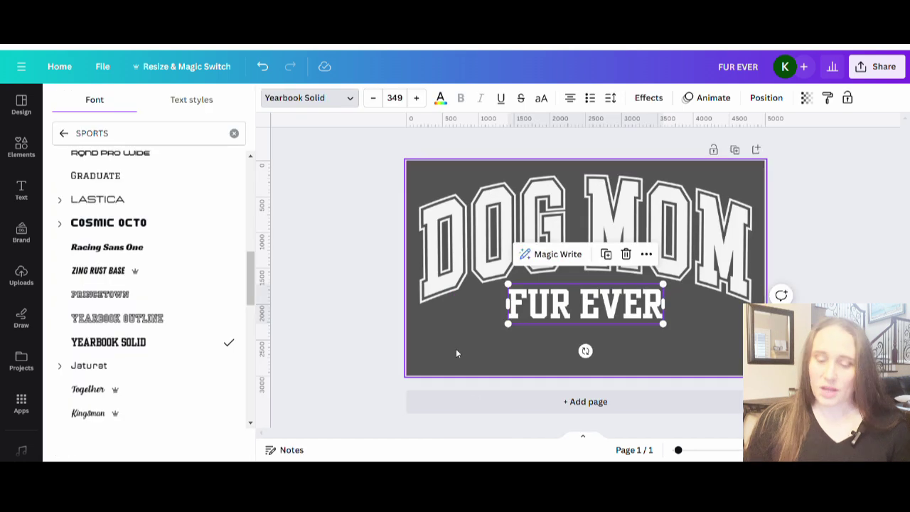
- Search the elements for "PAW PRINT" and show all matching graphics
left_click(461, 350)
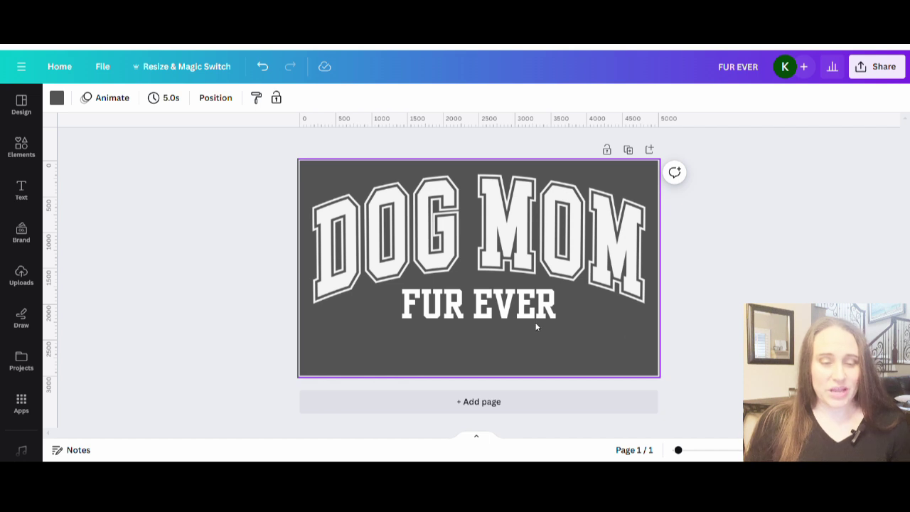
left_click(21, 150)
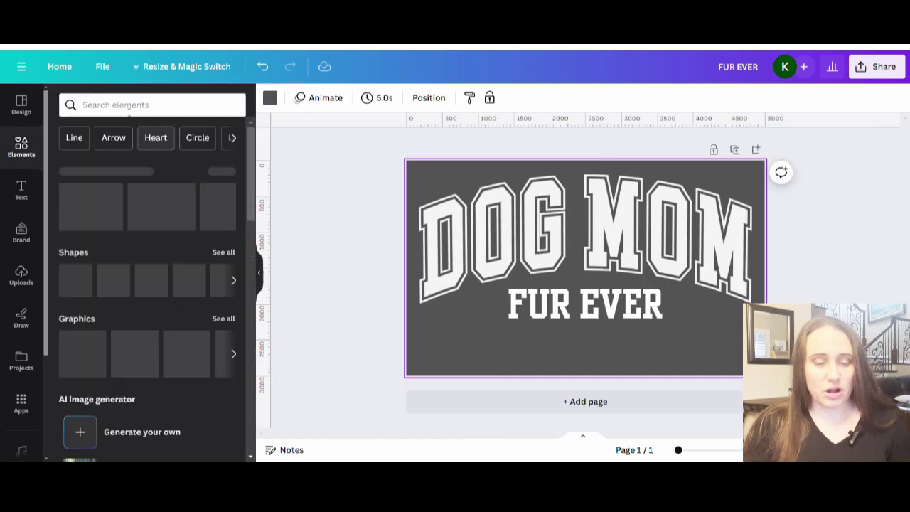
left_click(130, 107)
type("P")
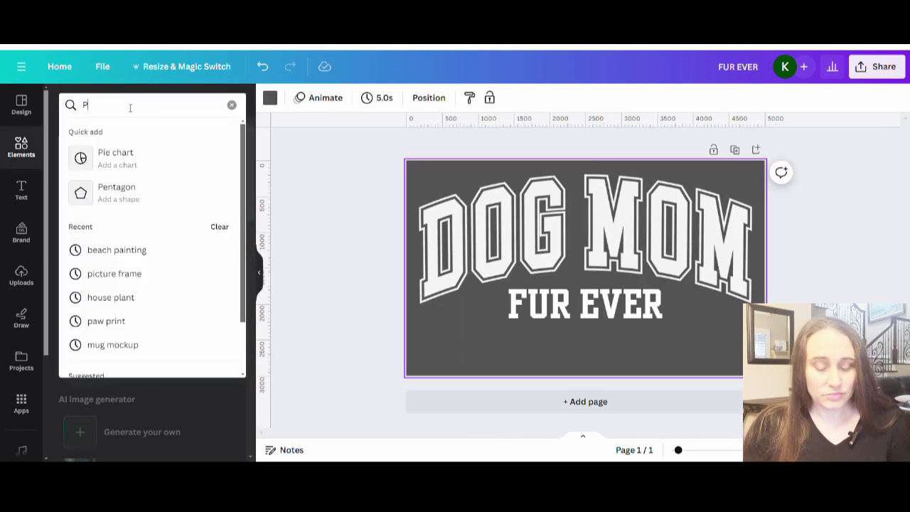
type("AW PRINT")
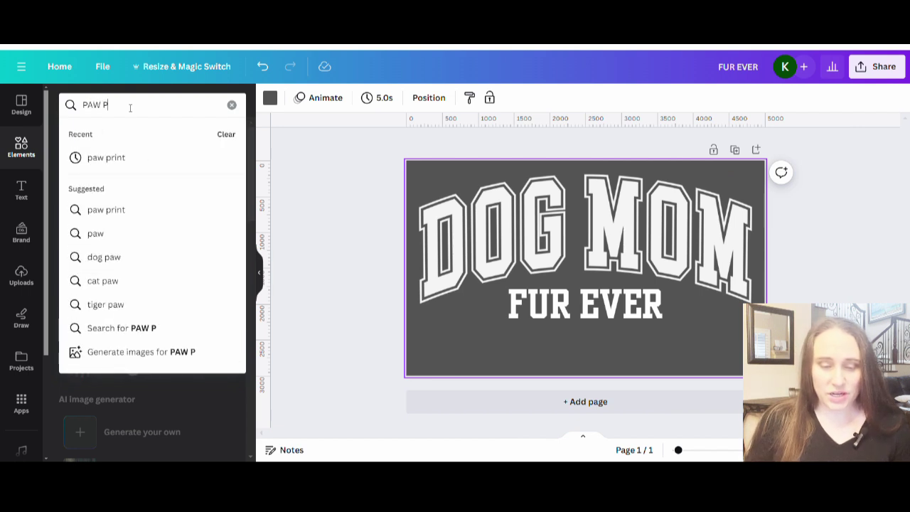
key("Return")
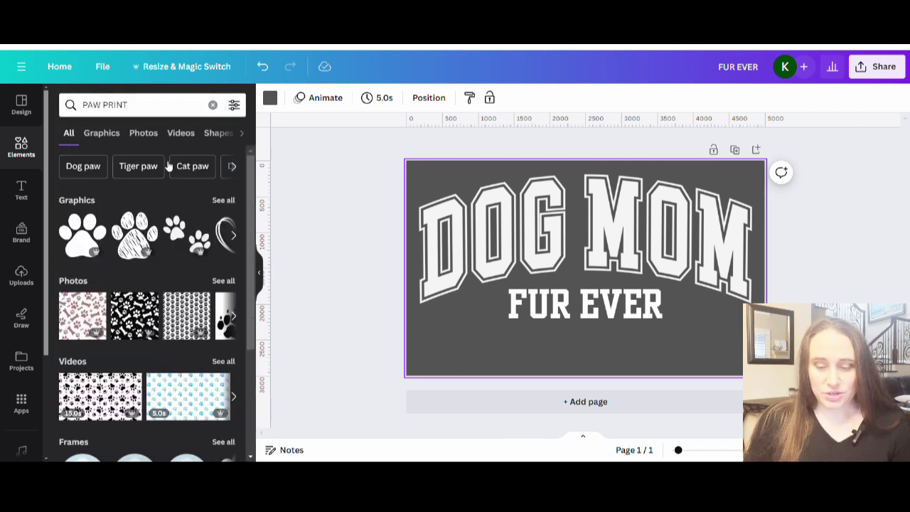
left_click(224, 200)
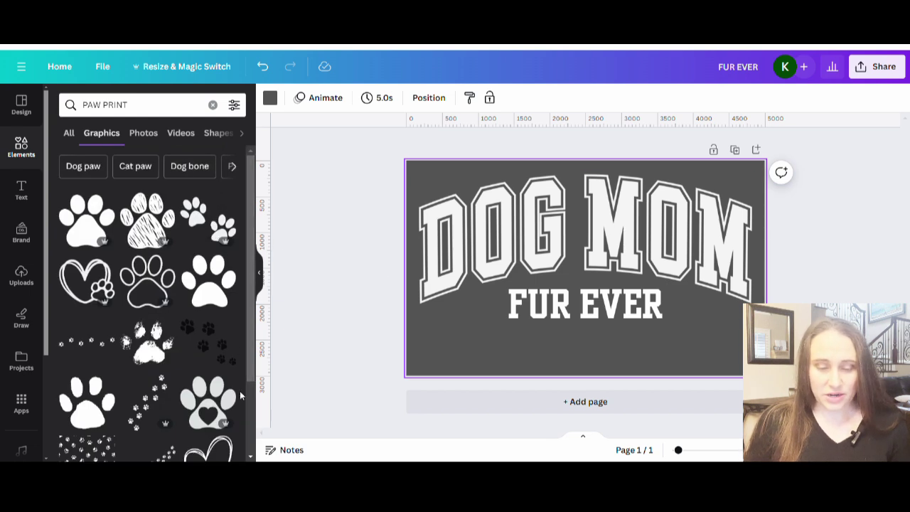
- Add the paw print with a heart cutout to the page, plus the heart graphic with a paw cutout
left_click(213, 404)
scroll(178, 262, "down", 8)
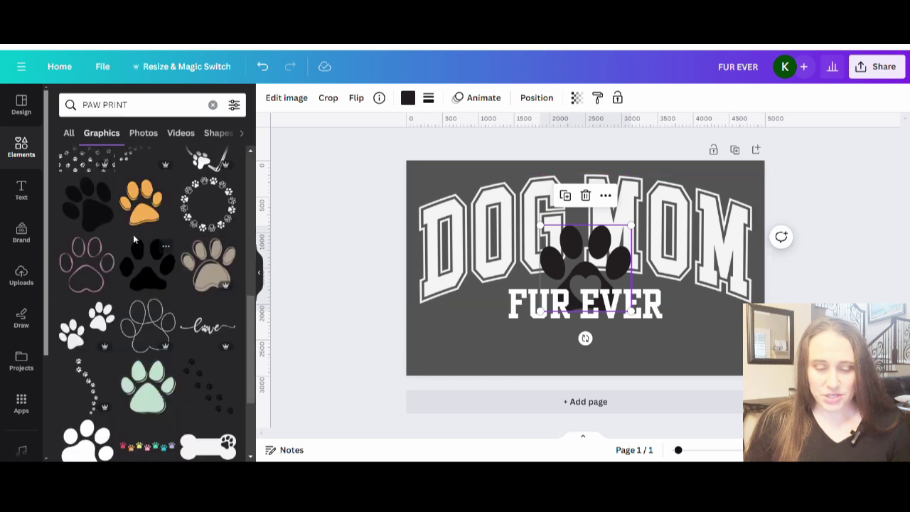
scroll(118, 350, "down", 3)
scroll(118, 349, "down", 7)
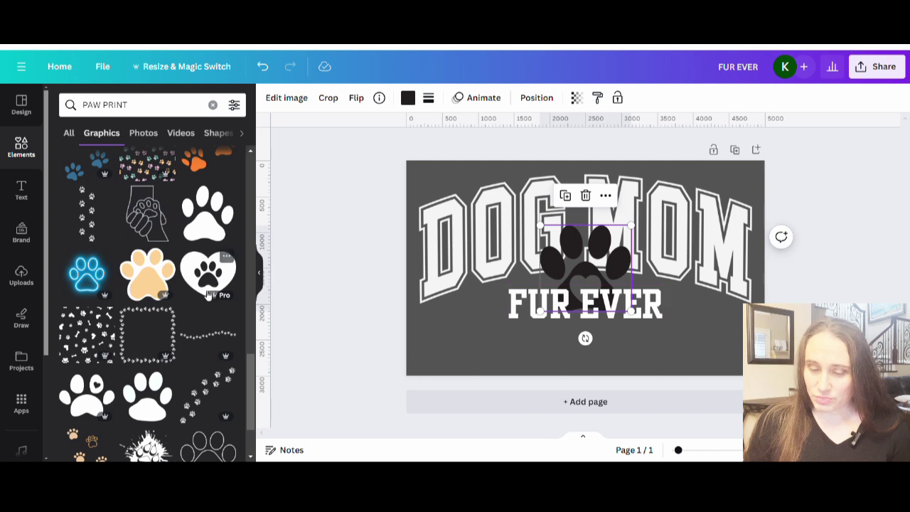
left_click(207, 287)
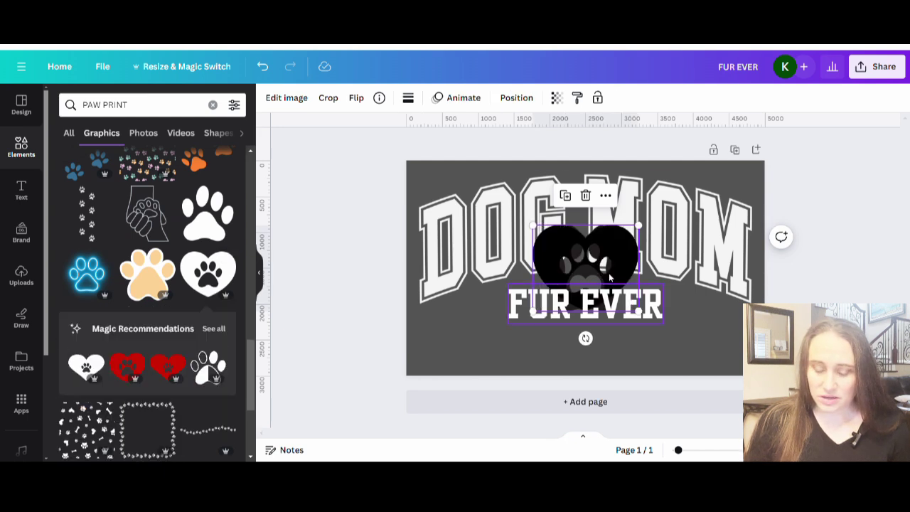
- Move the heart graphic aside to the page's lower left and delete the paw print with the heart cutout
left_click_drag(604, 242, 505, 323)
left_click(574, 264)
key("Delete")
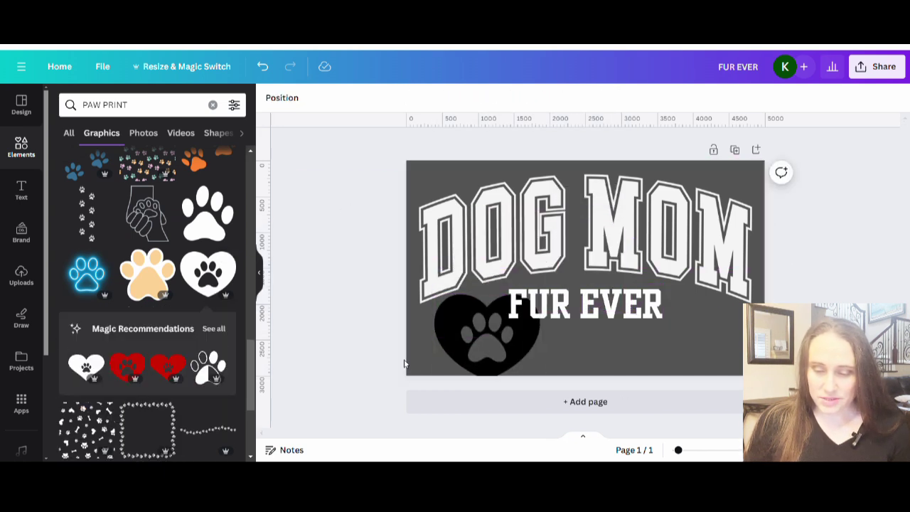
- Shrink the heart graphic and center it beneath the FUR EVER text
left_click(463, 351)
left_click_drag(434, 381, 575, 367)
left_click(666, 327)
- Move the DOG MOM graphic and the FUR EVER text slightly up to make room for the heart
left_click(675, 278)
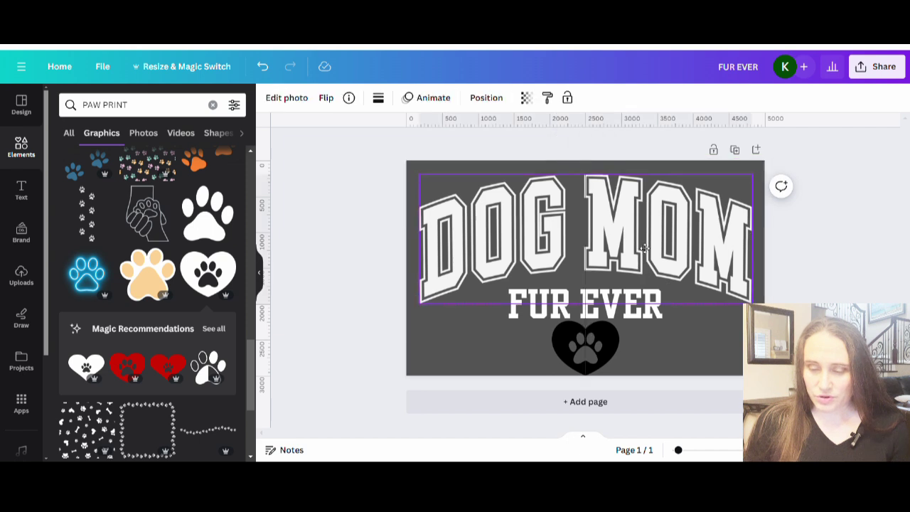
left_click(646, 321)
left_click(644, 310)
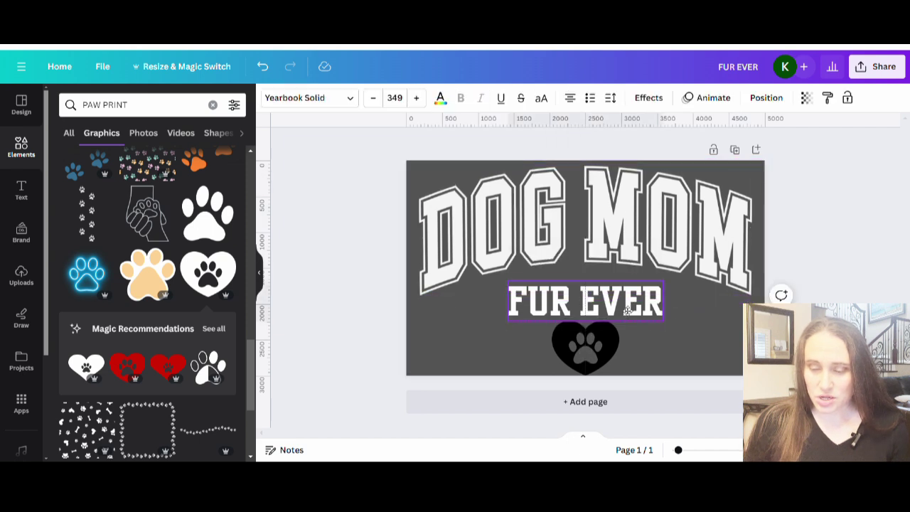
left_click(667, 328)
- Move the heart graphic slightly up and recolor it white from the document colors
left_click(585, 344)
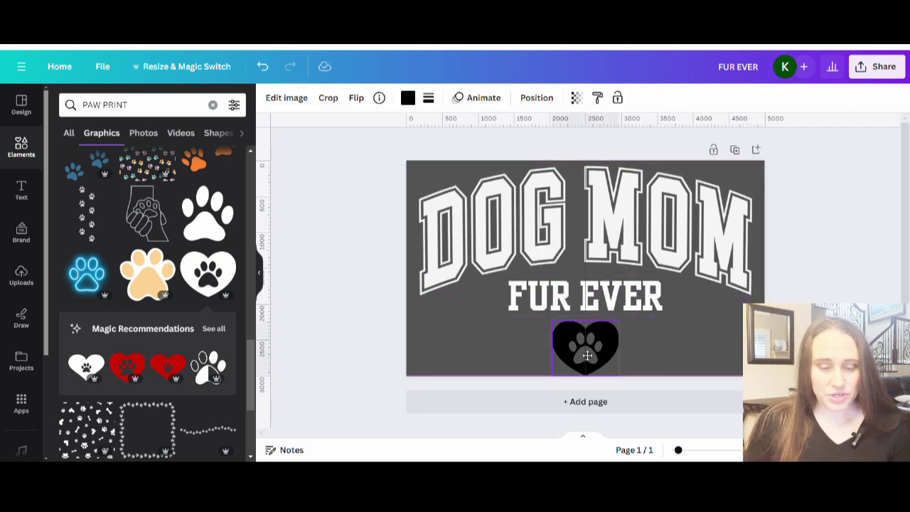
left_click(407, 100)
left_click(168, 177)
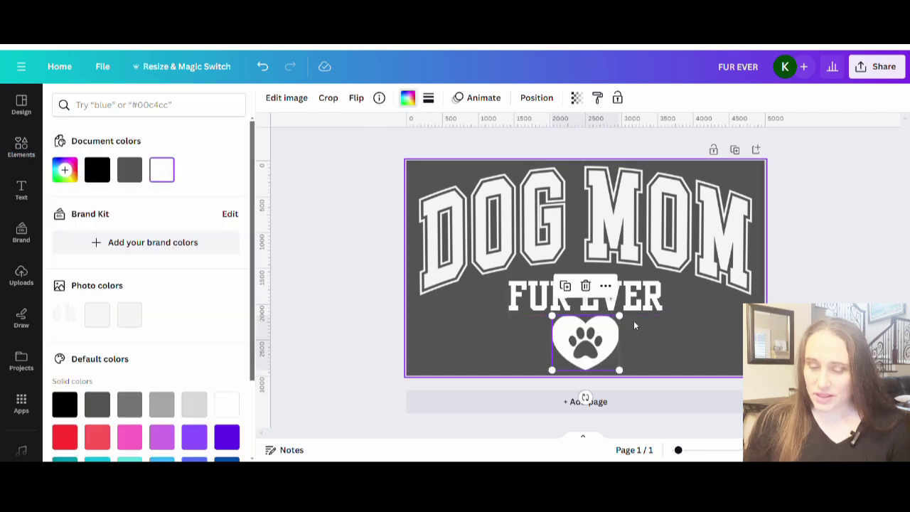
left_click(682, 336)
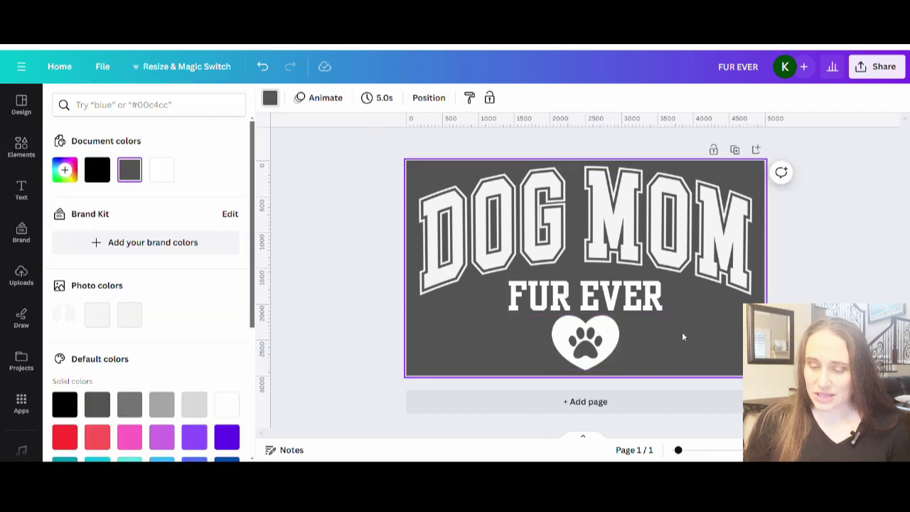
- Make the heart graphic slightly smaller and center it again below the FUR EVER text
left_click_drag(615, 313, 611, 322)
left_click(601, 331)
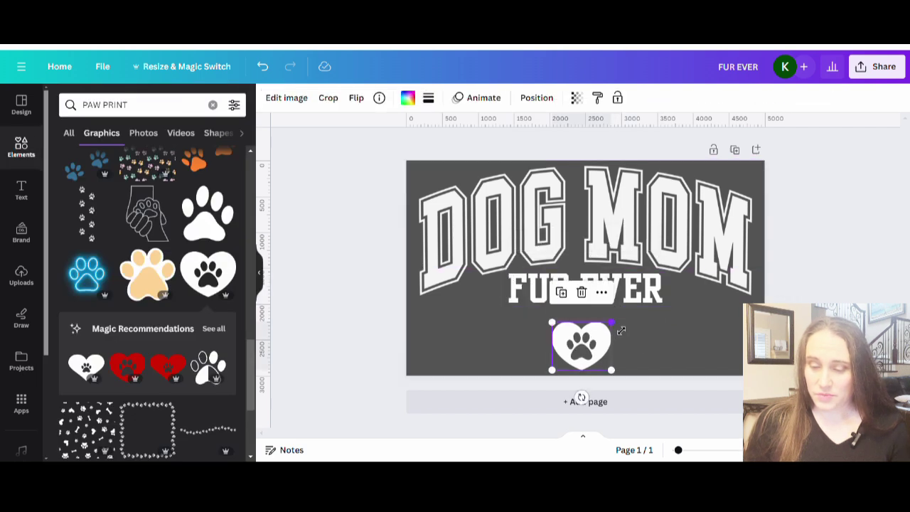
left_click_drag(584, 351, 582, 347)
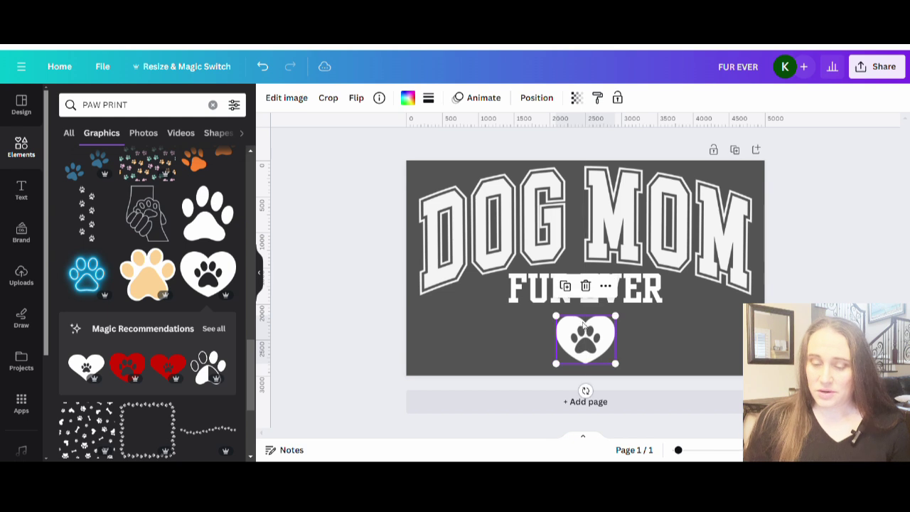
- Nudge the FUR EVER text and the heart graphic slightly down to even out the vertical spacing
left_click(636, 302)
left_click_drag(636, 302, 641, 307)
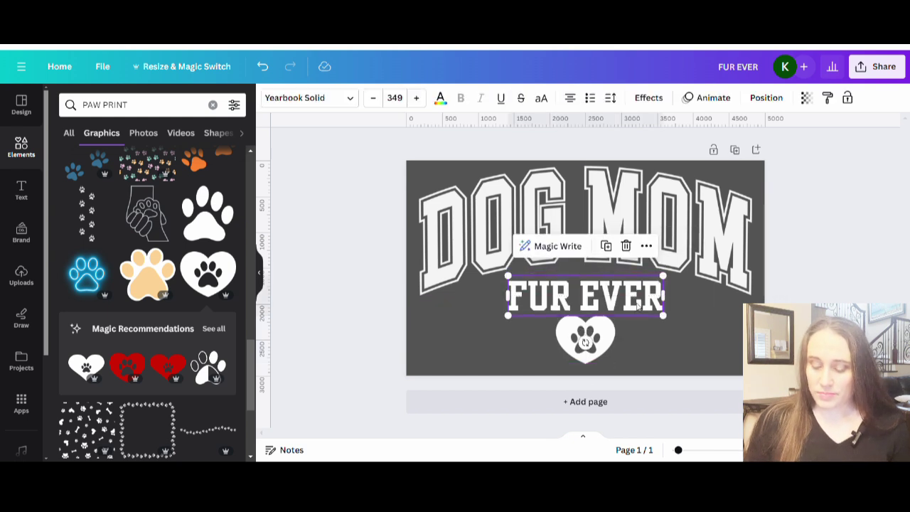
left_click(711, 365)
left_click(624, 302)
left_click(598, 347)
left_click_drag(595, 346, 596, 348)
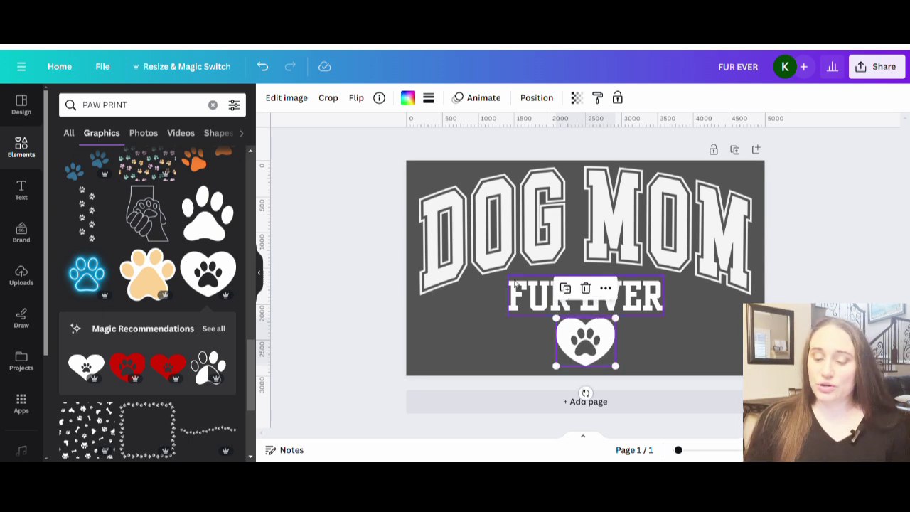
left_click(420, 329)
left_click(387, 321)
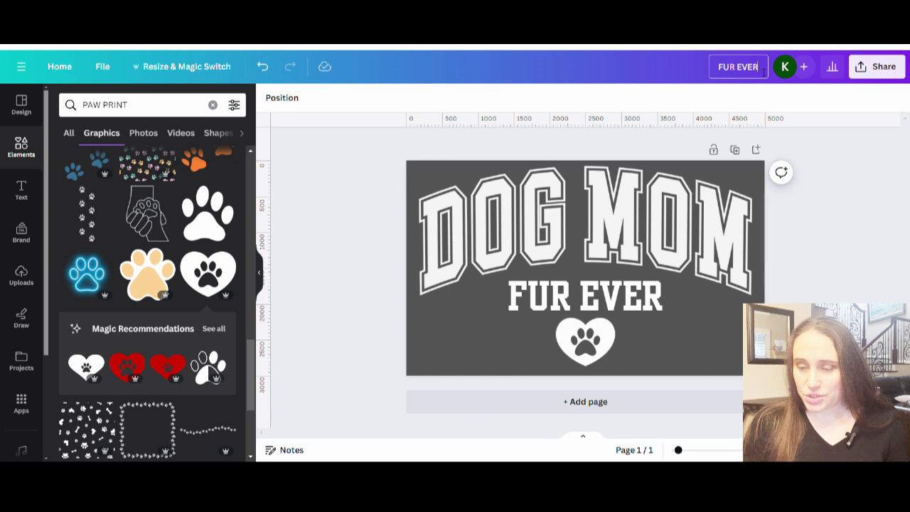
- Rename the design as "FUR EVER SWEATSHRIT"
left_click(738, 66)
type("SW")
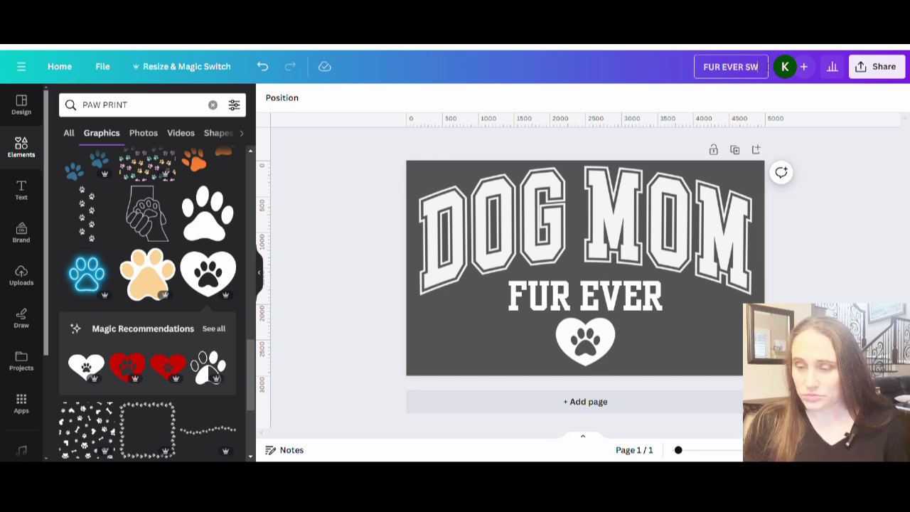
type("EATSHRIT")
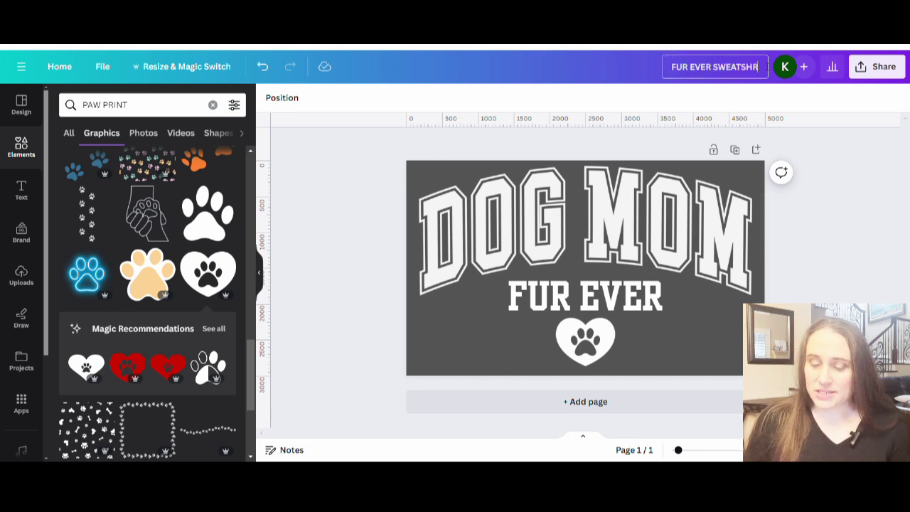
- Download the design as a PNG with a transparent background
left_click(875, 67)
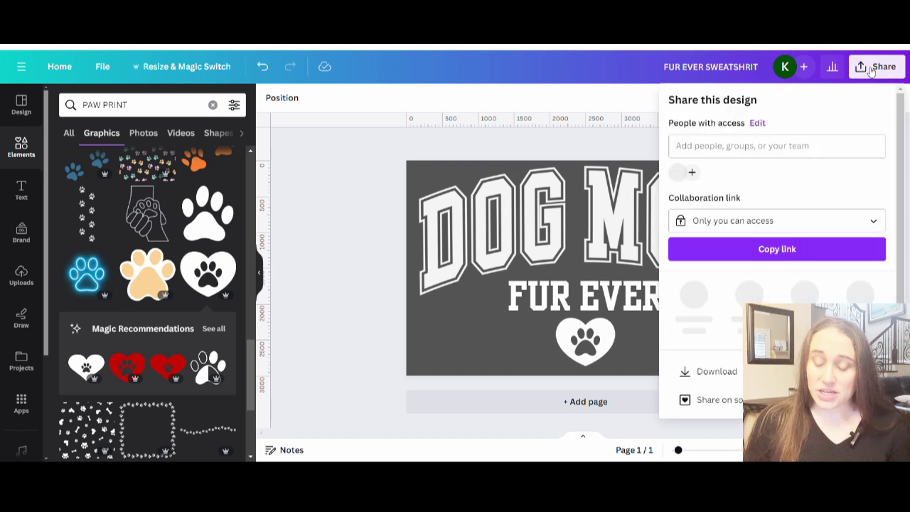
left_click(714, 366)
left_click(733, 222)
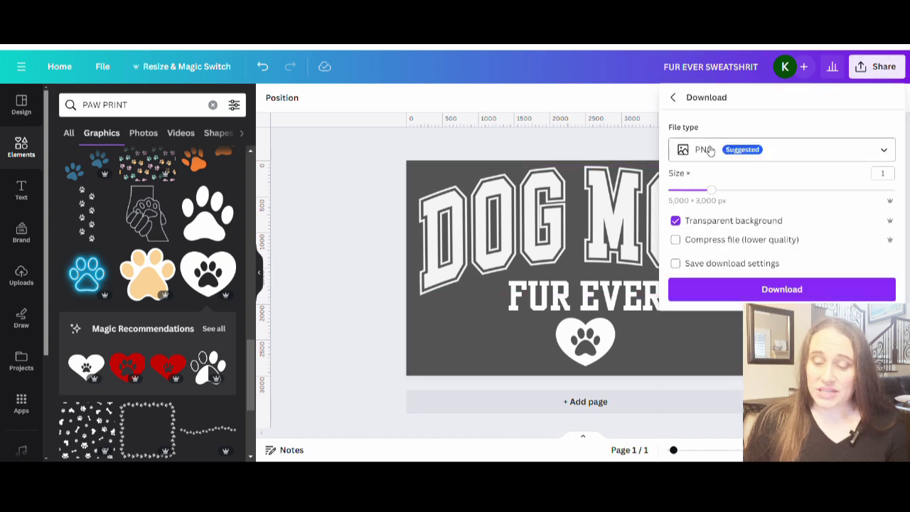
left_click(752, 290)
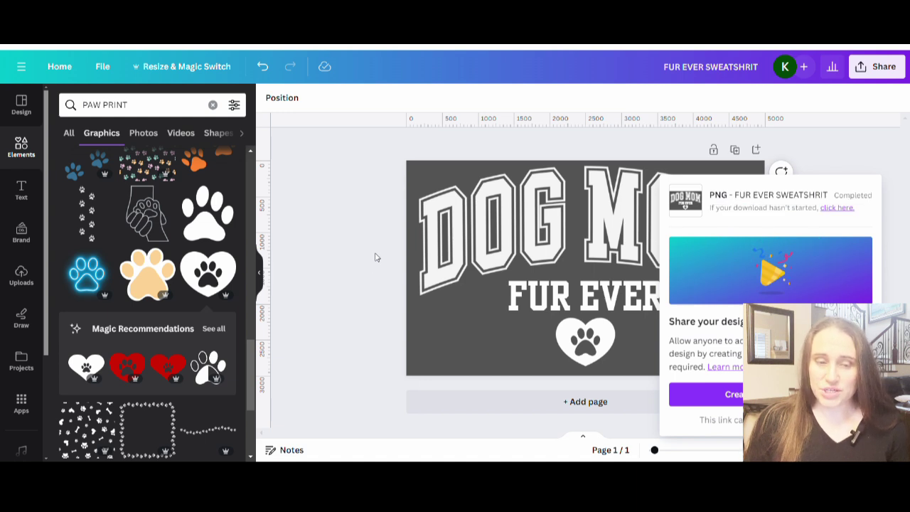
left_click(377, 257)
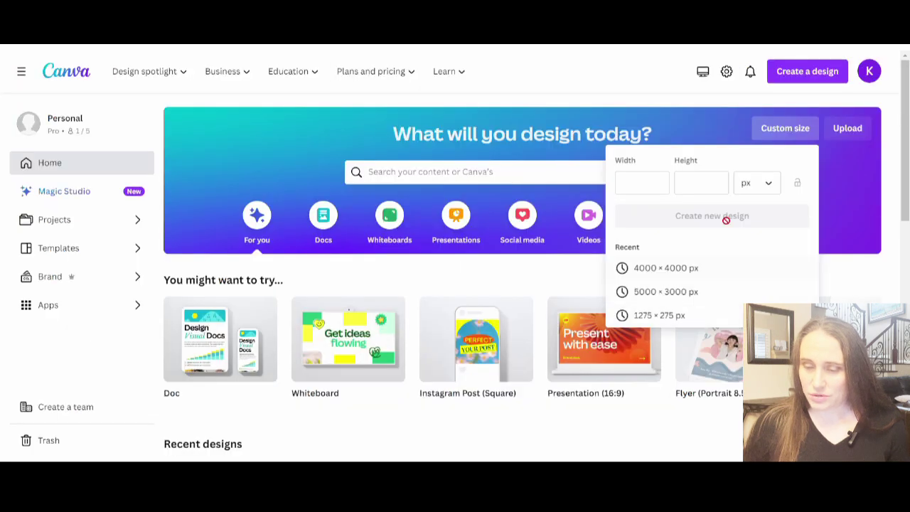
- Create a new blank design with a custom size of 2000 × 3000 px
left_click(646, 191)
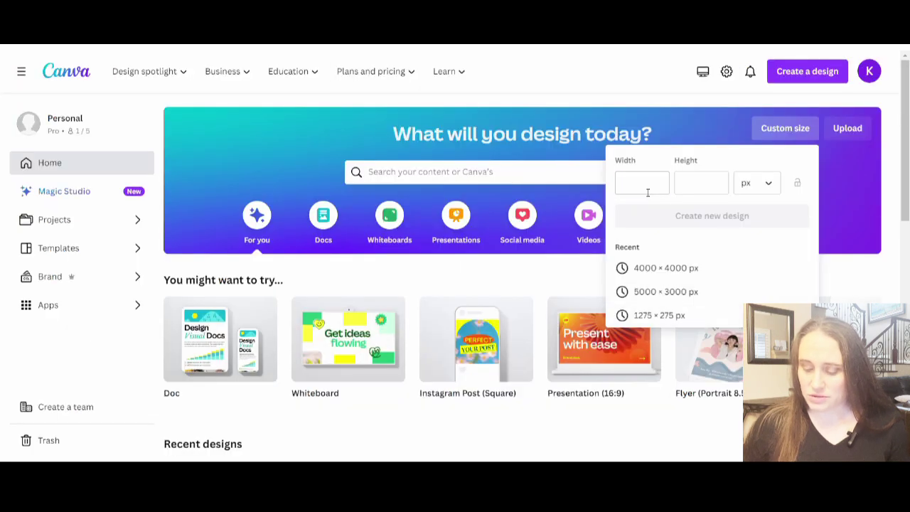
type("2000")
left_click(691, 189)
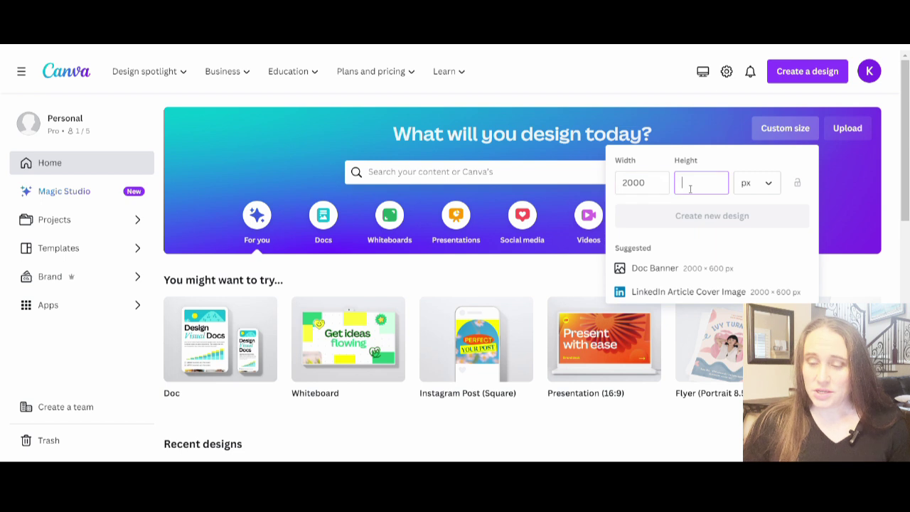
type("3000")
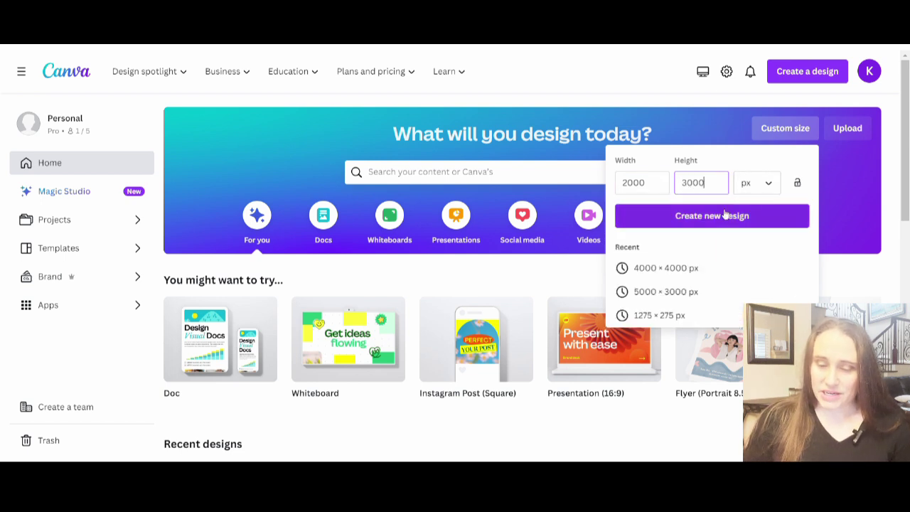
left_click(722, 216)
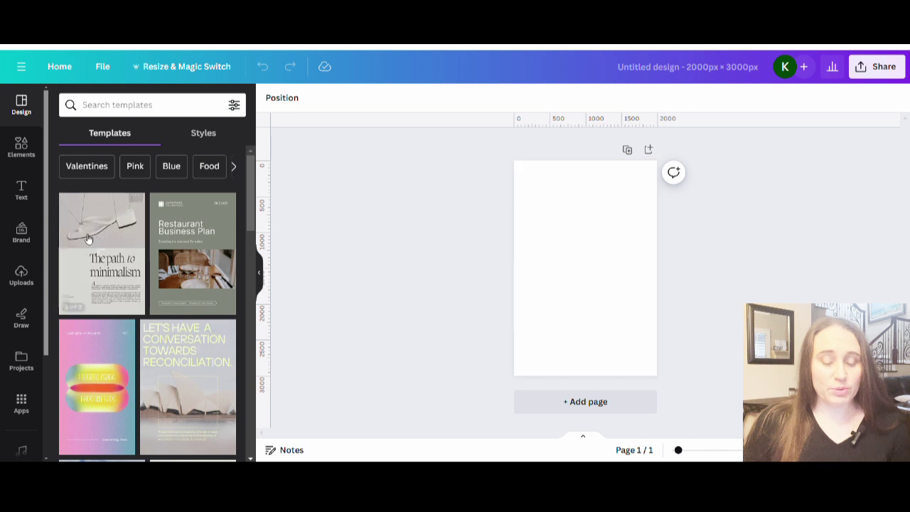
- Search the elements for "PAW PRINT", add the solid paw print graphic and move it to the lower part of the page
left_click(21, 148)
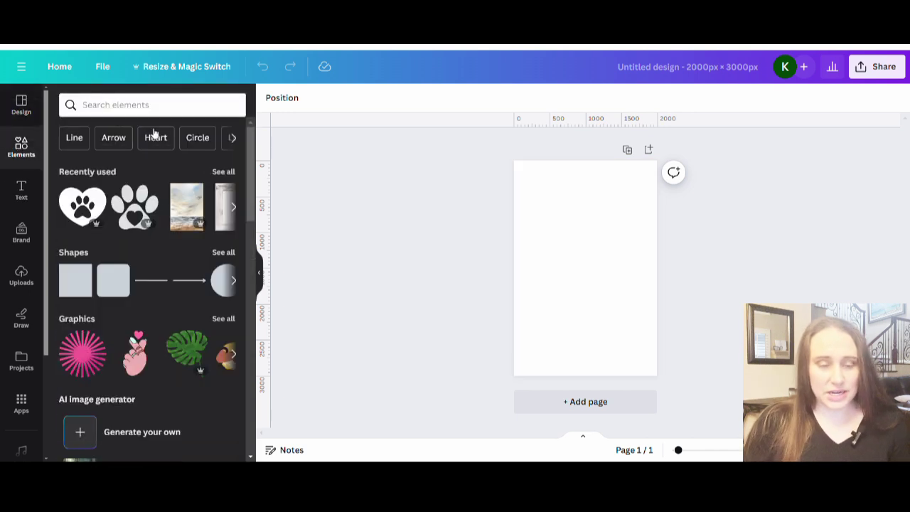
left_click(176, 113)
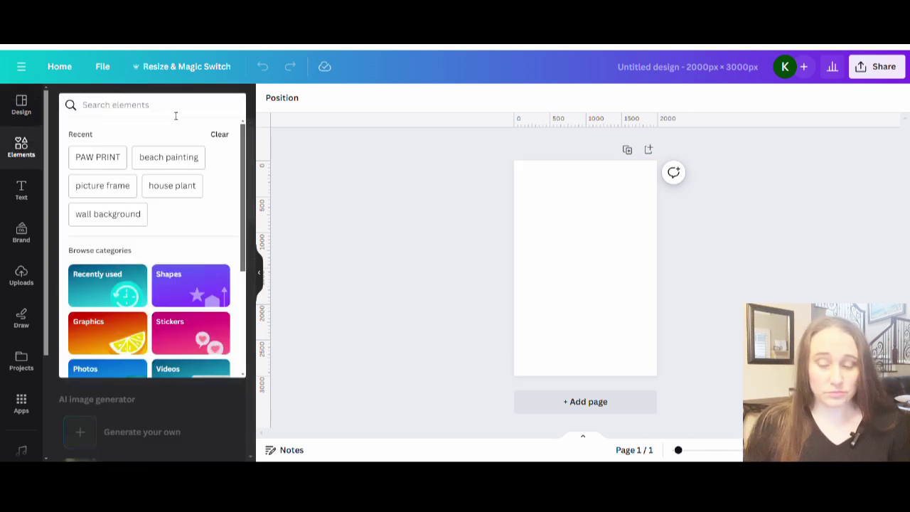
type("PAW PRINT")
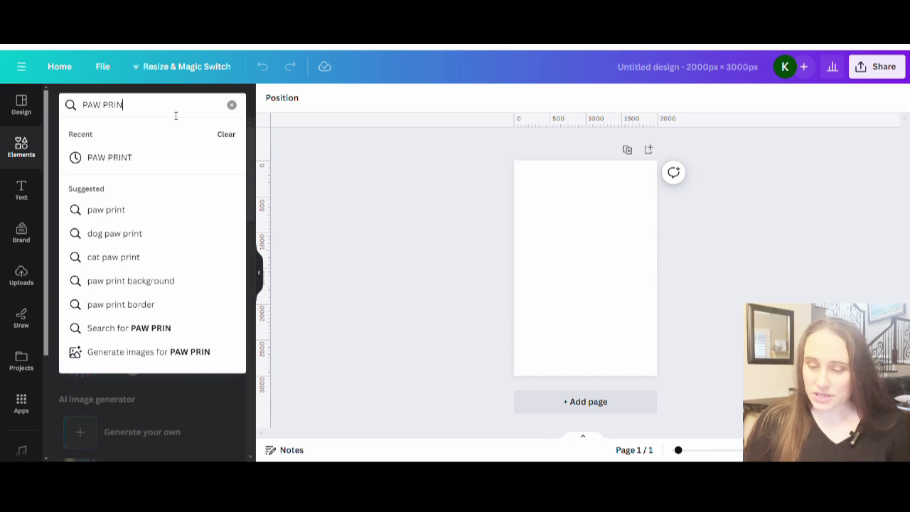
key("Return")
left_click(84, 237)
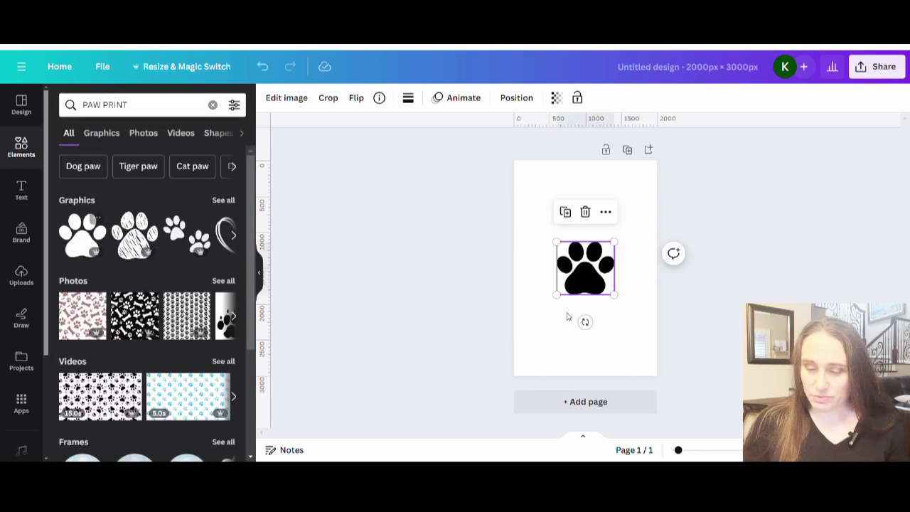
left_click_drag(601, 292, 605, 357)
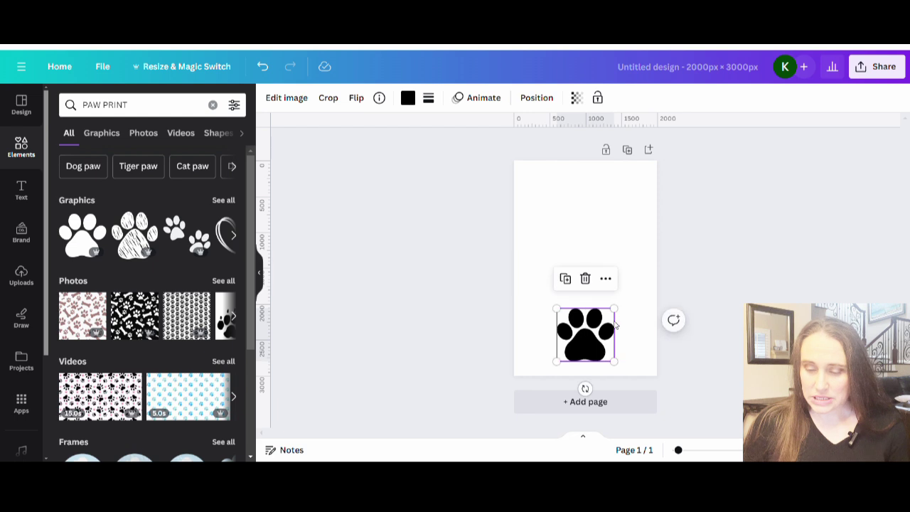
- Enlarge the paw print graphic and keep it centered in the lower part of the page
left_click_drag(615, 309, 632, 288)
left_click_drag(601, 345, 595, 351)
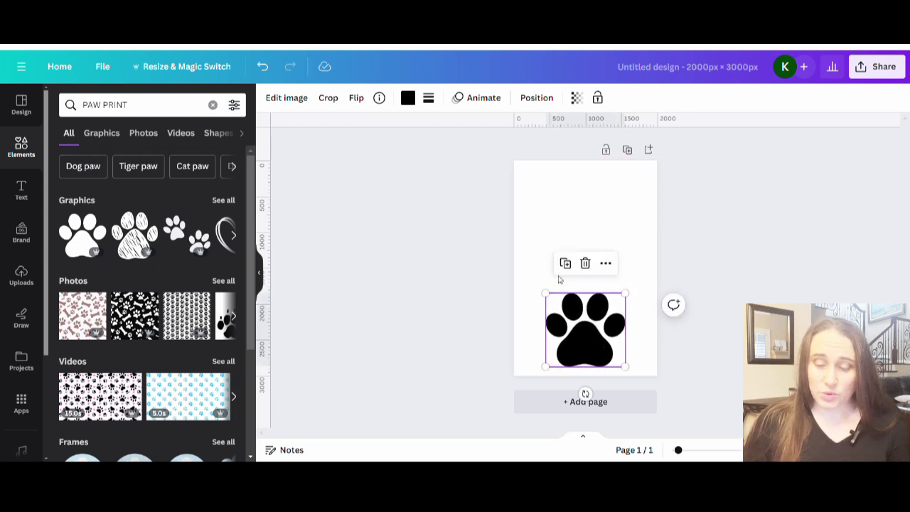
- Add a text box reading "MADDY" above the paw print and enlarge it to font size 324
left_click(634, 257)
key("t")
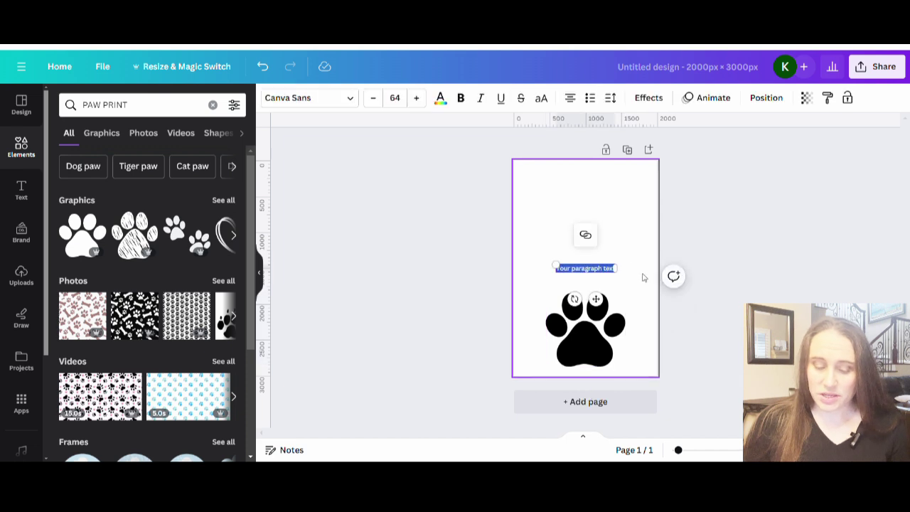
left_click_drag(556, 263, 538, 261)
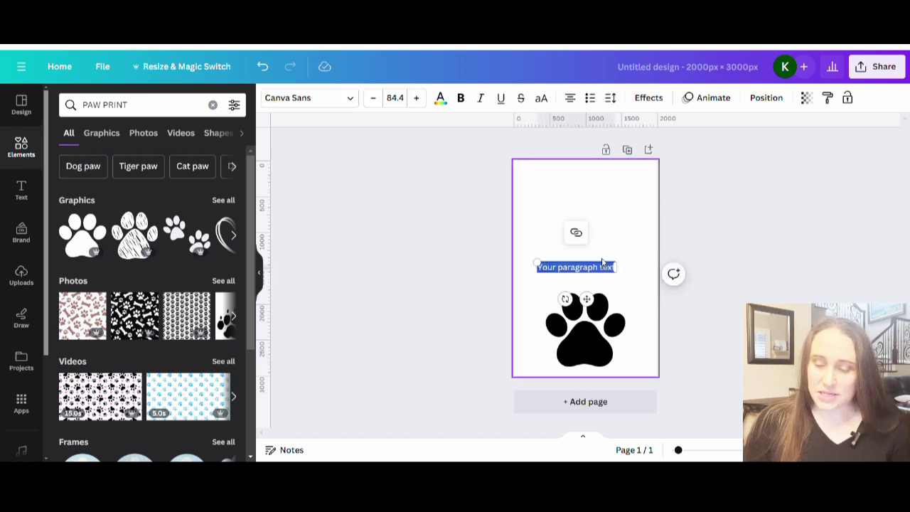
left_click_drag(622, 267, 648, 261)
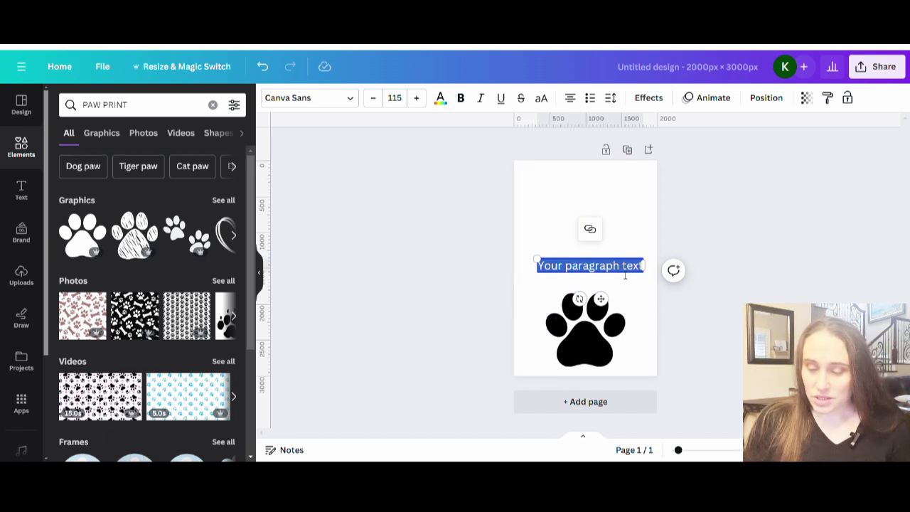
type("Ma")
key("BackSpace")
type("ADDY")
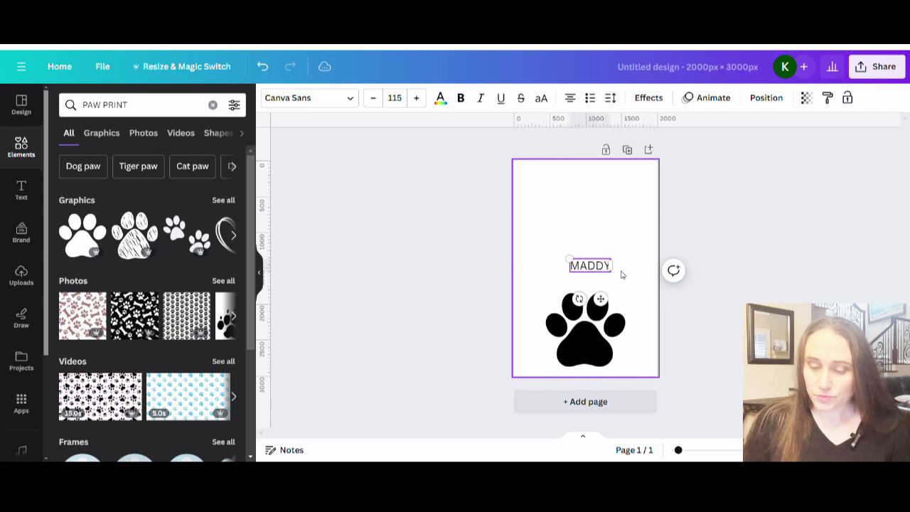
left_click_drag(568, 260, 526, 245)
- Duplicate the "MADDY" text directly above the original and change the copy to "SOPHIE"
left_click_drag(610, 272, 592, 240)
double_click(592, 235)
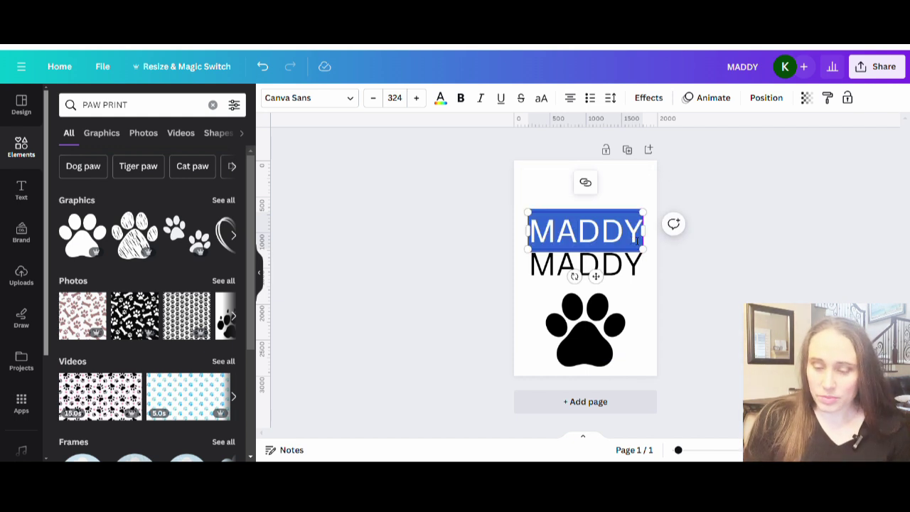
type("SP")
key("BackSpace")
type("OPHY")
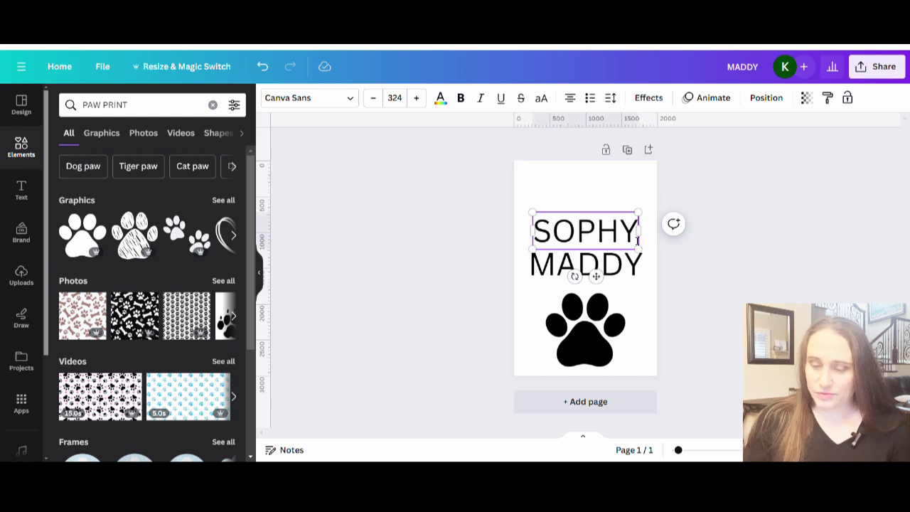
key("BackSpace")
type("IE")
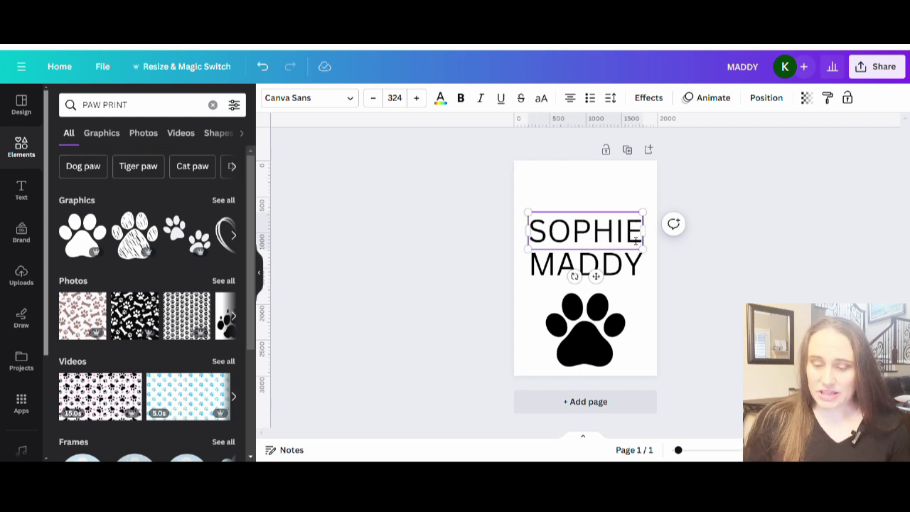
left_click(871, 202)
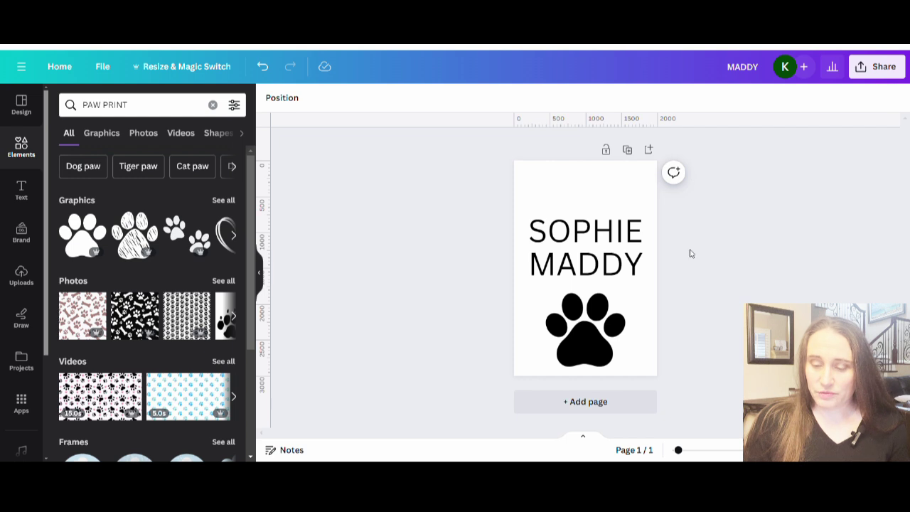
- Move the "SOPHIE" text up slightly to widen the gap above "MADDY"
left_click(632, 274)
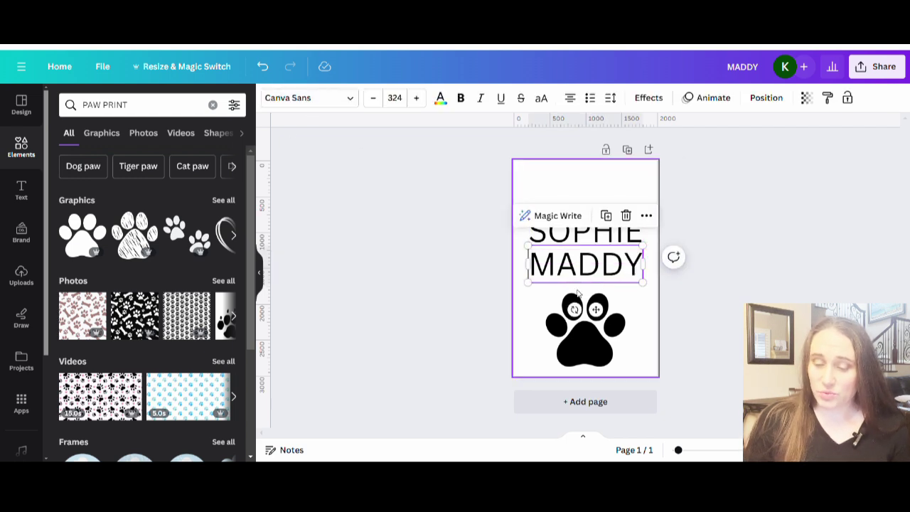
left_click(472, 297)
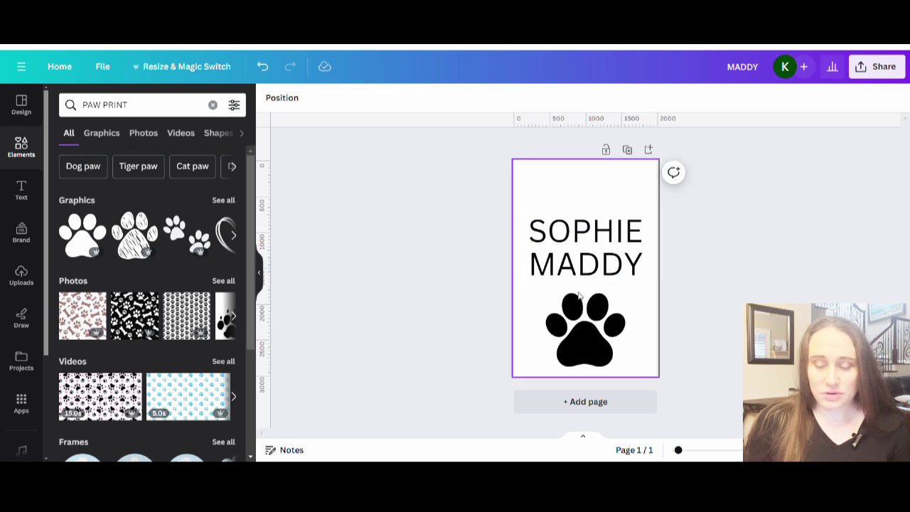
left_click(599, 234)
left_click(650, 270)
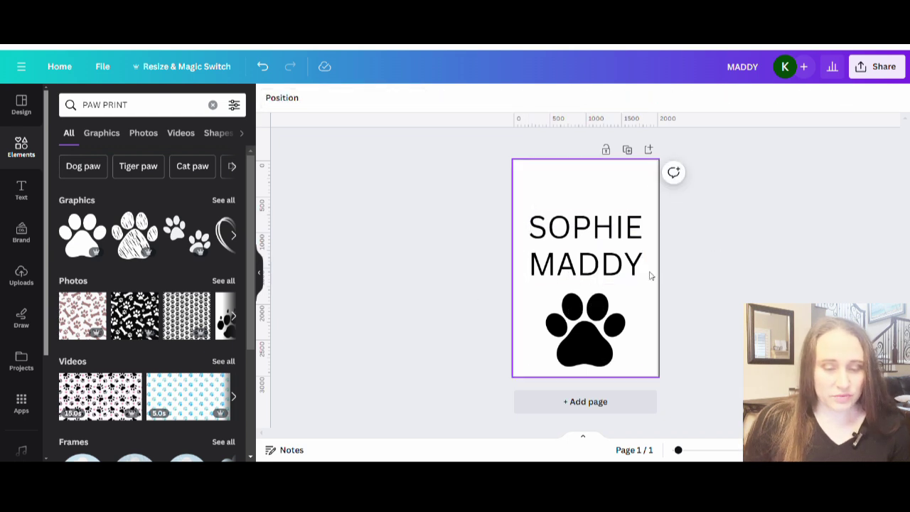
- Set the font of both the "SOPHIE" and "MADDY" texts to Alike
left_click(591, 231)
left_click(323, 105)
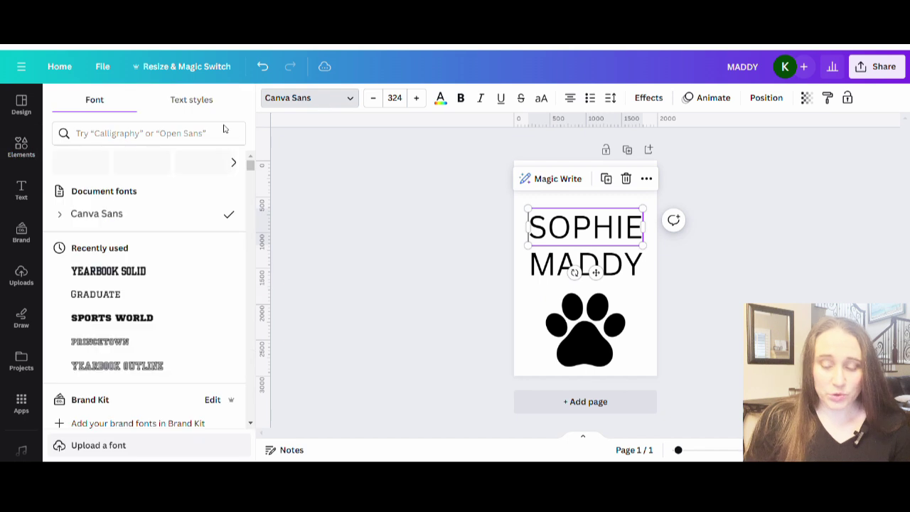
left_click(106, 132)
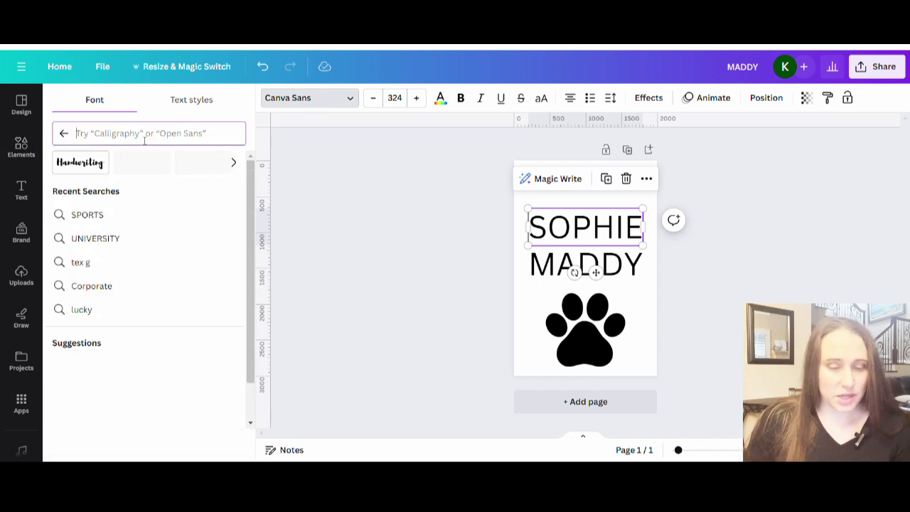
type("AL")
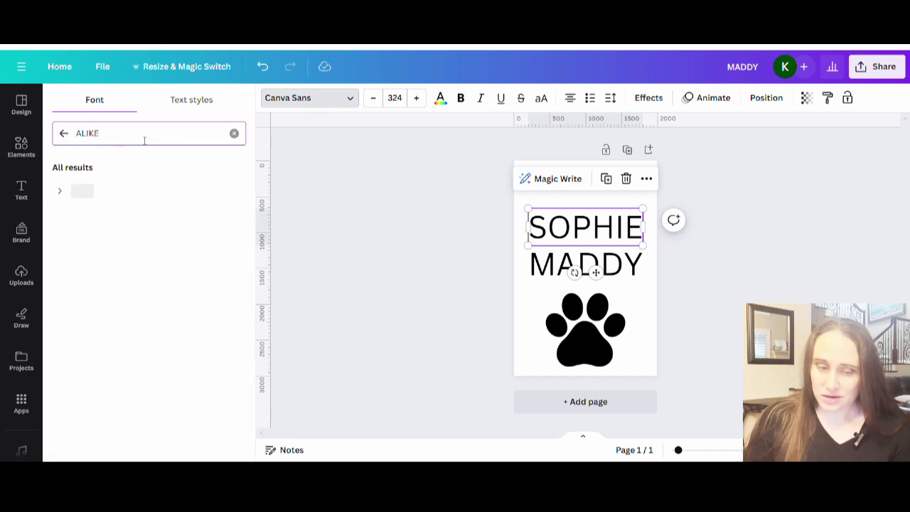
type("IKE")
left_click(117, 190)
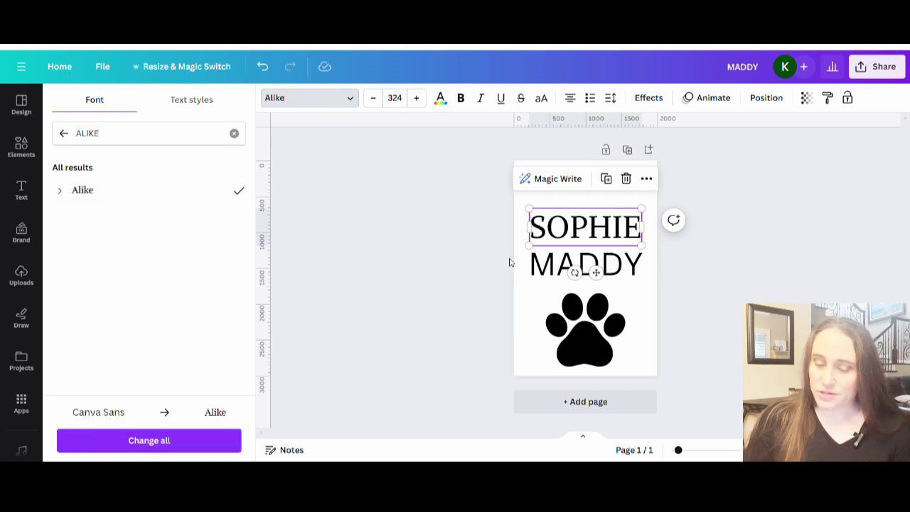
left_click(534, 270)
left_click(121, 198)
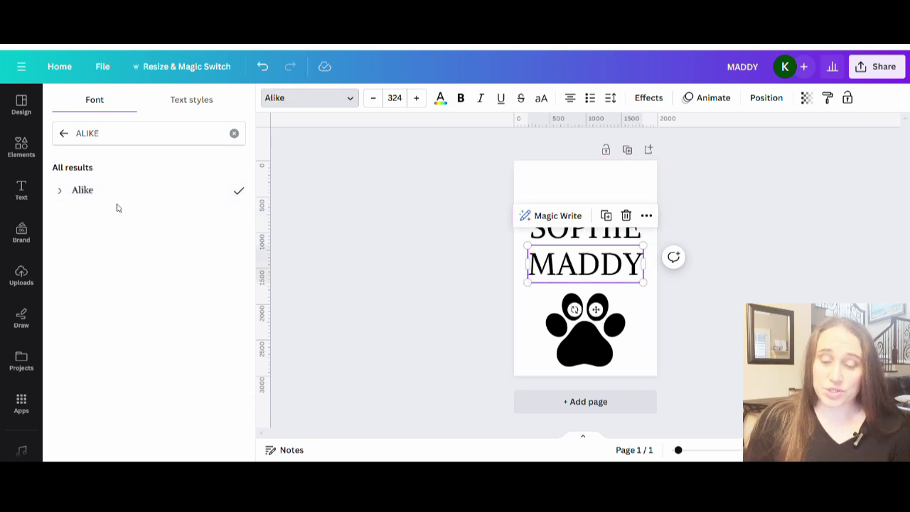
left_click(464, 268)
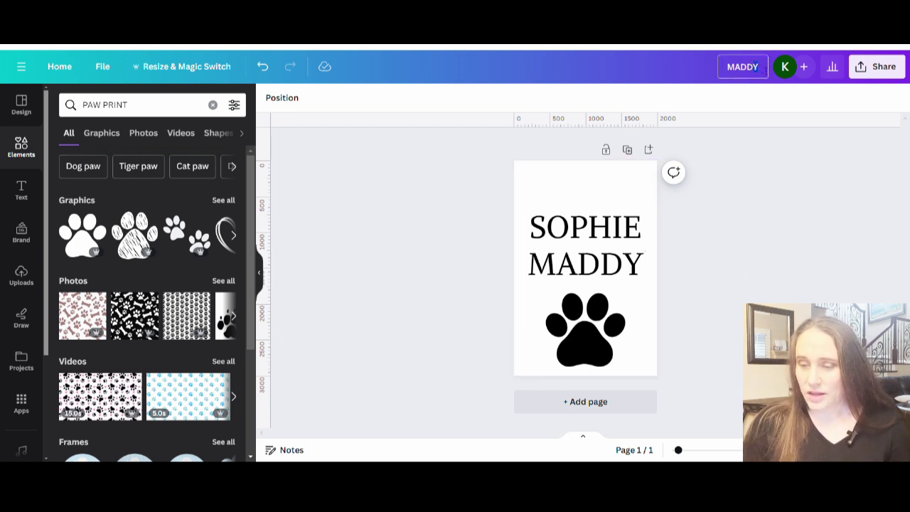
- Rename the design as "MADDY SLEEVE" and download it as a PNG with a transparent background
type("SLEEVE")
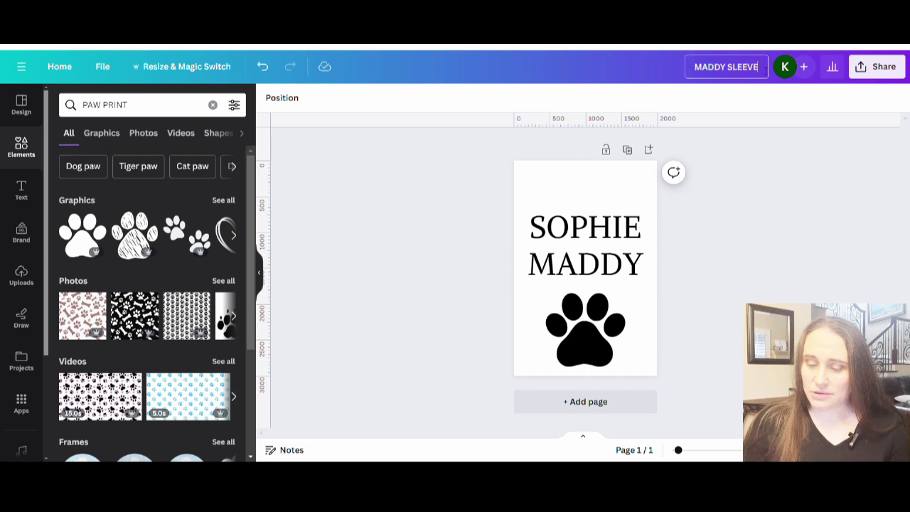
left_click(880, 67)
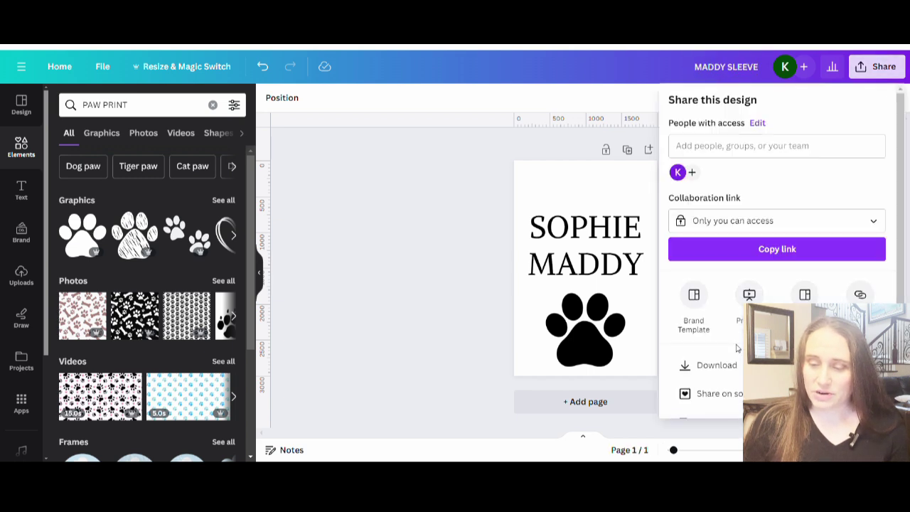
left_click(721, 365)
left_click(755, 222)
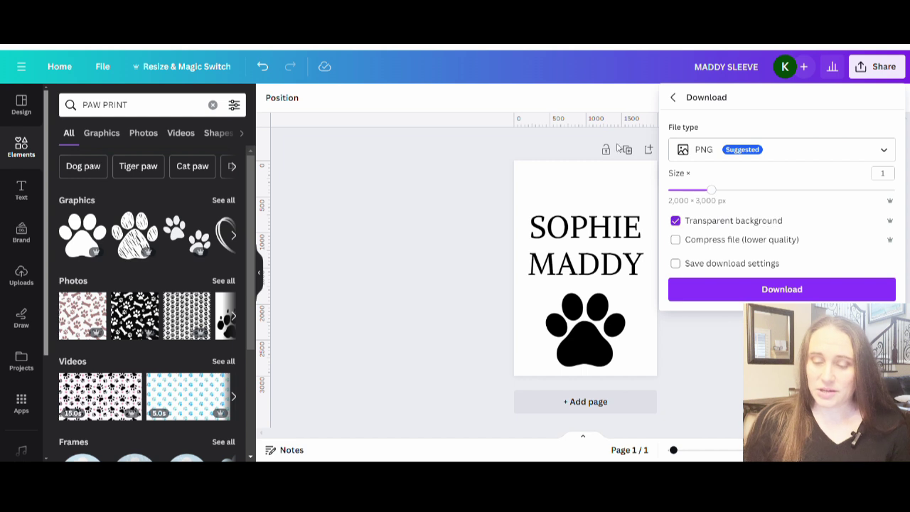
left_click(790, 290)
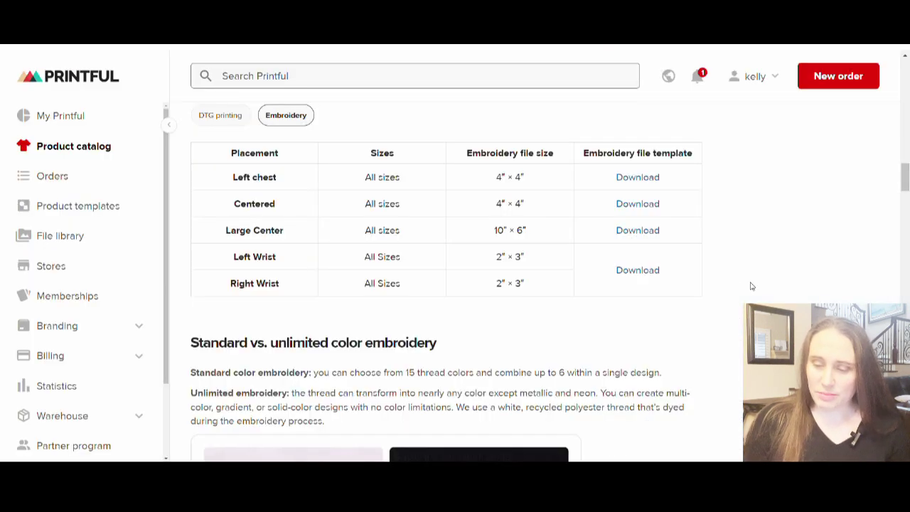
- Switch to Printful and open the design editor for the Gildan 18000 sweatshirt at the Large center embroidery placement
scroll(752, 288, "up", 20)
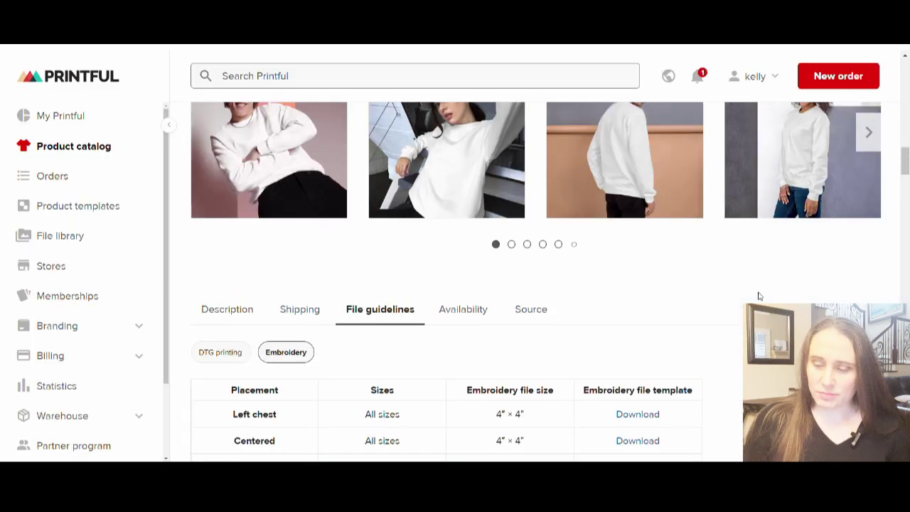
left_click(763, 284)
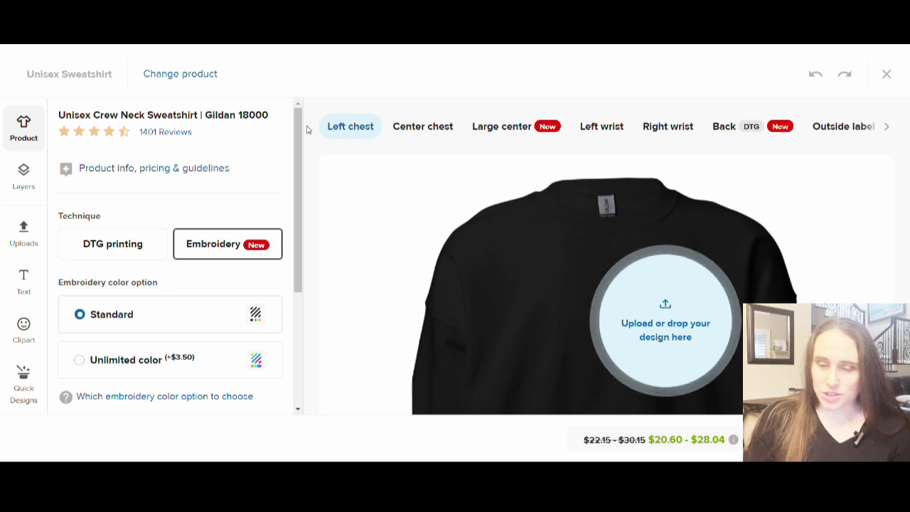
left_click(523, 127)
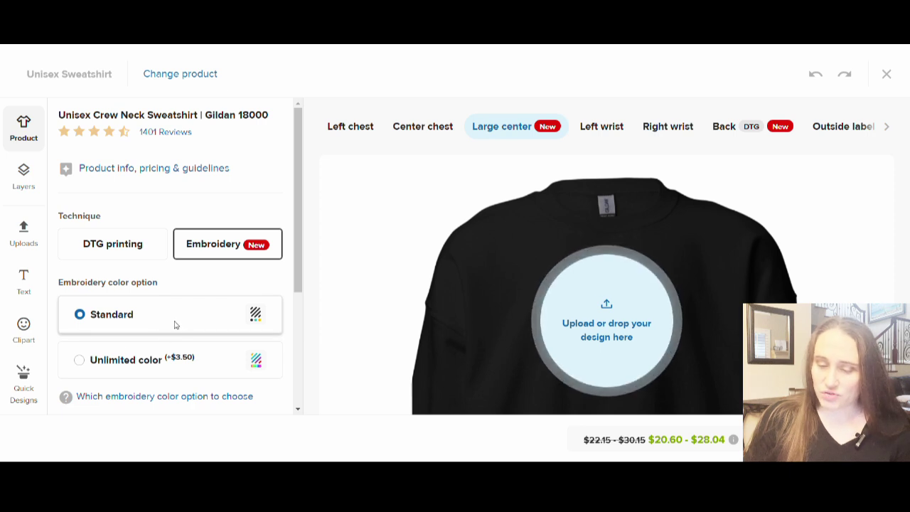
- Add FUR-EVER-SWEATSHRIT.png to the large center area and size it to about 10 × 6 in
scroll(627, 320, "down", 1)
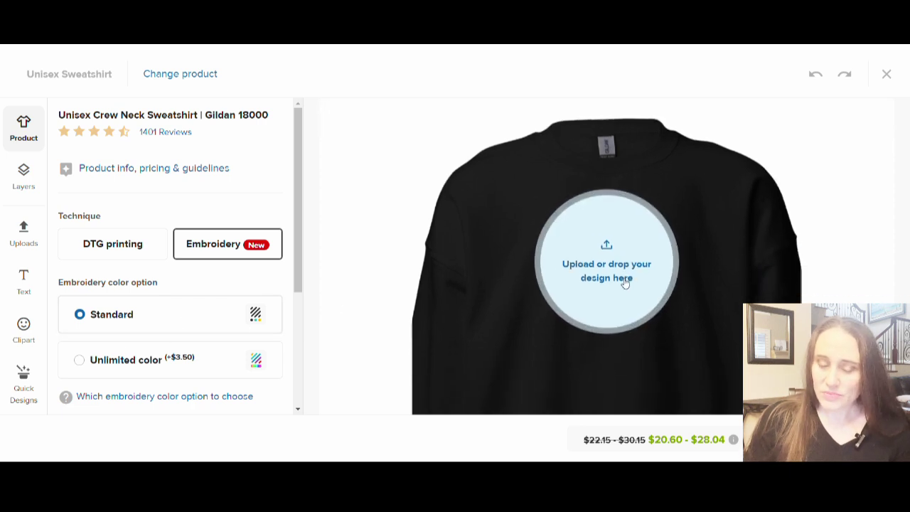
left_click(624, 269)
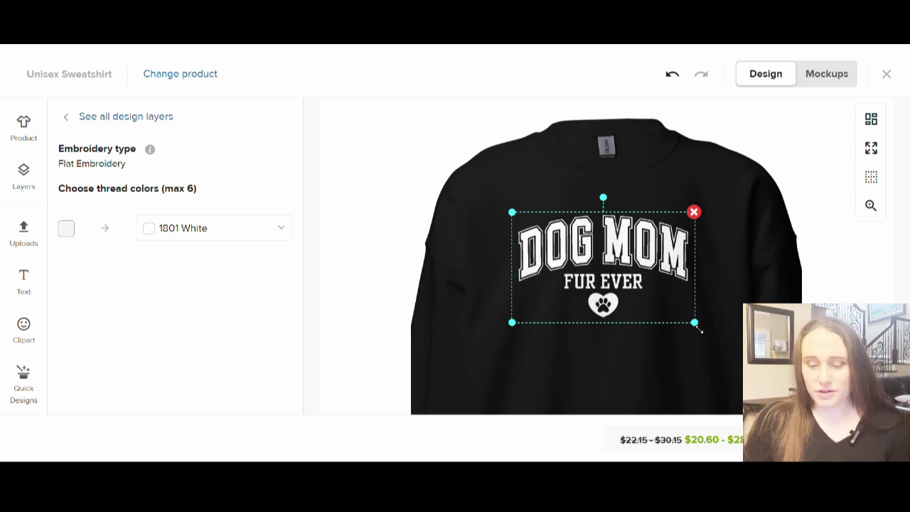
left_click_drag(699, 327, 698, 328)
left_click(720, 319)
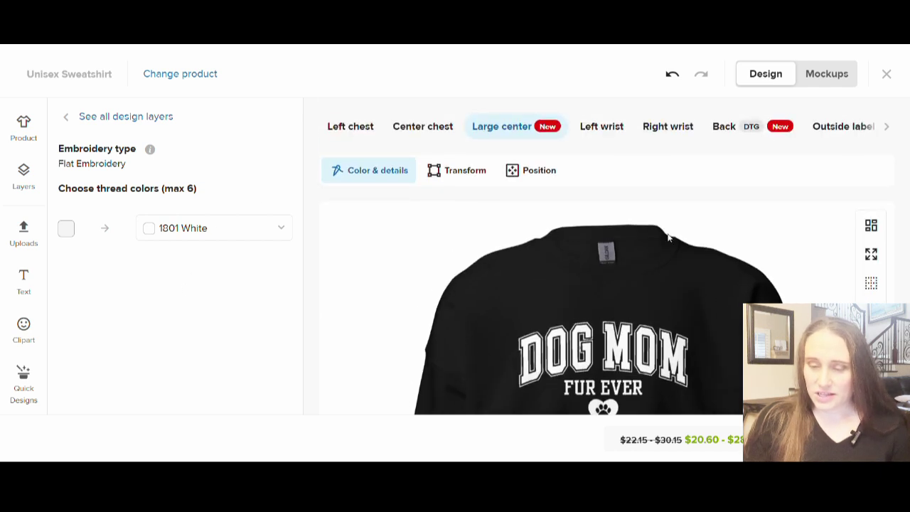
- Add MADDY-SLEEVE.png from the file library to the Left wrist placement
left_click(613, 125)
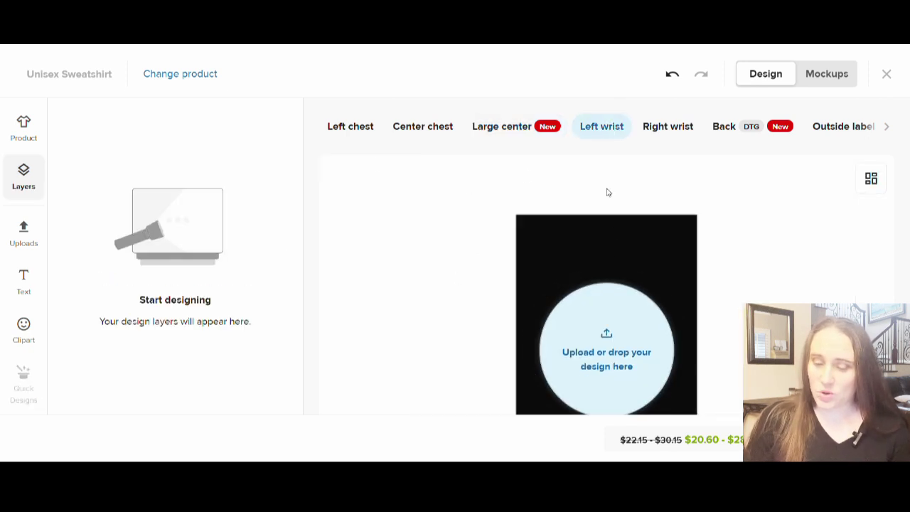
scroll(576, 202, "down", 1)
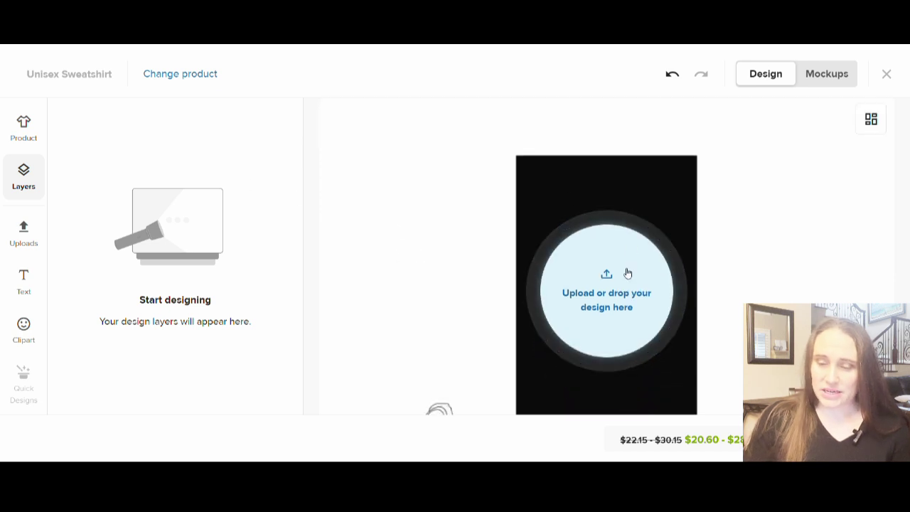
left_click(606, 283)
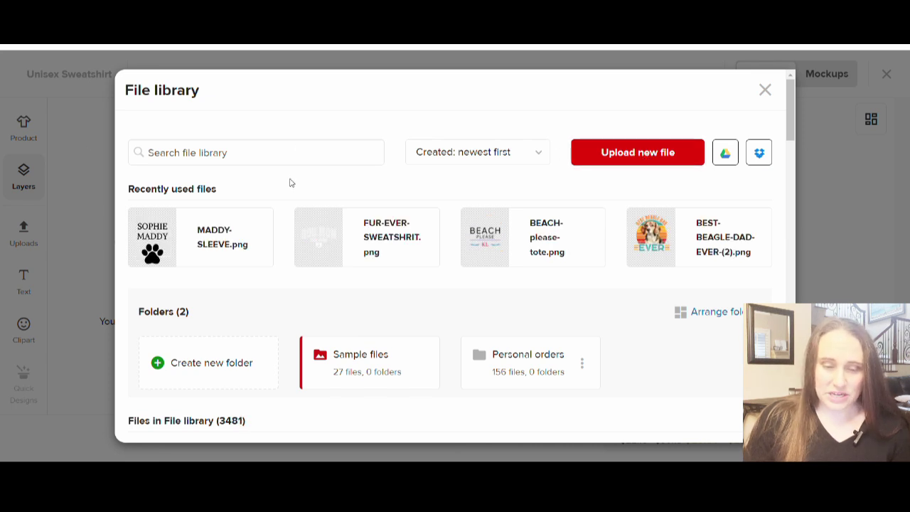
left_click(210, 266)
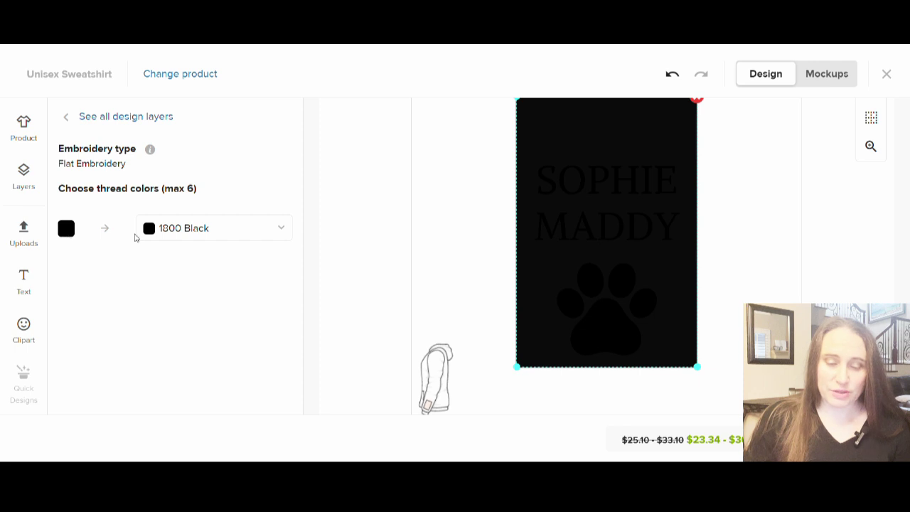
- Set the left wrist design's thread color to 1801 White and return to the Large center placement
left_click(201, 231)
left_click(179, 279)
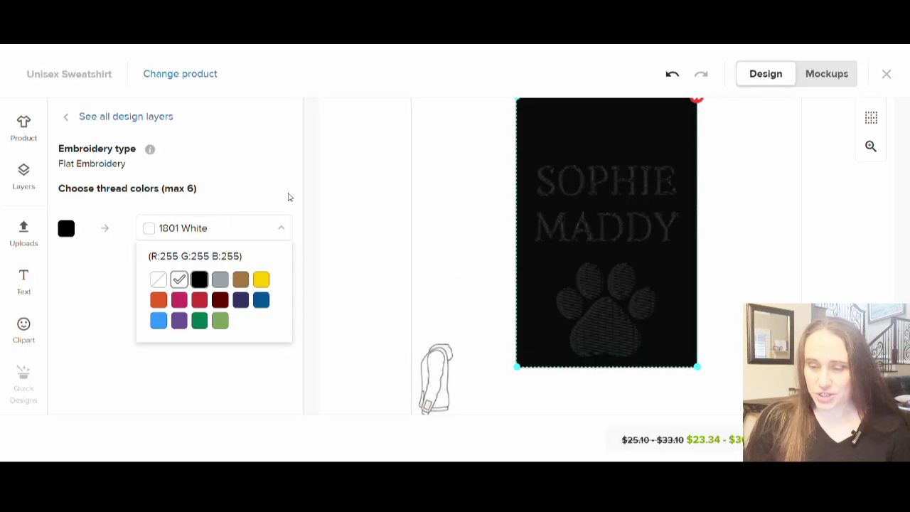
left_click(354, 199)
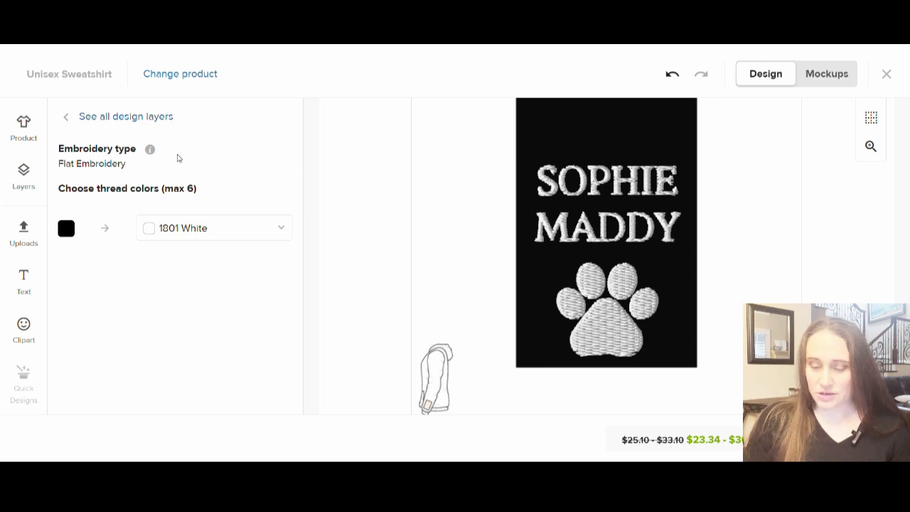
left_click(512, 128)
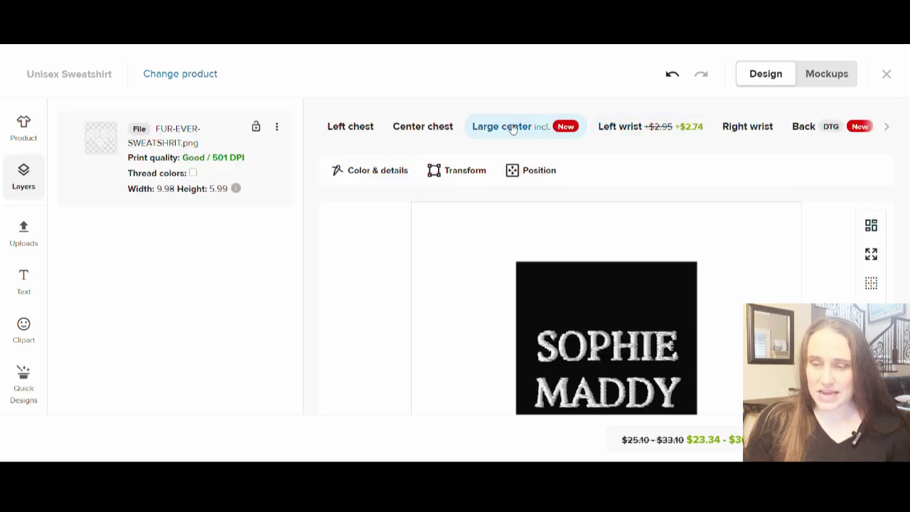
- Preview the sweatshirt mockups, examining the large center design on the front view and the dog names on the left sleeve view
scroll(617, 227, "down", 3)
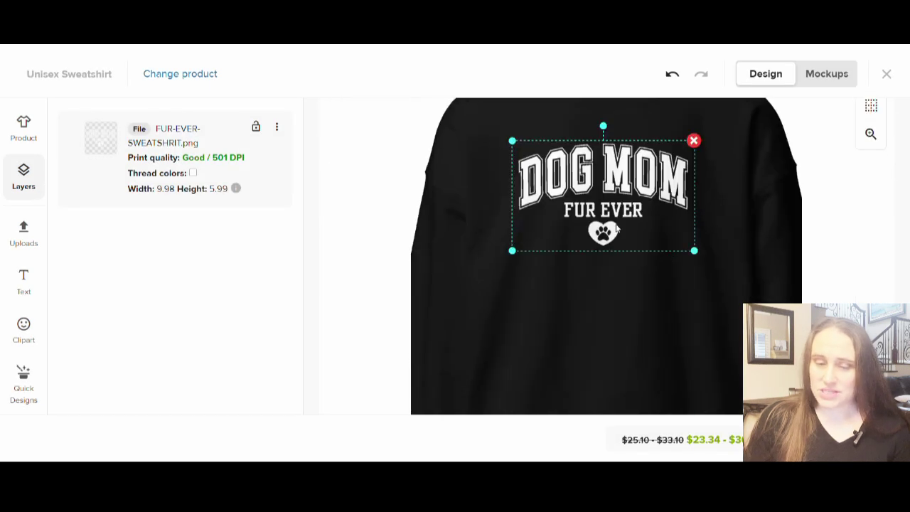
left_click(818, 79)
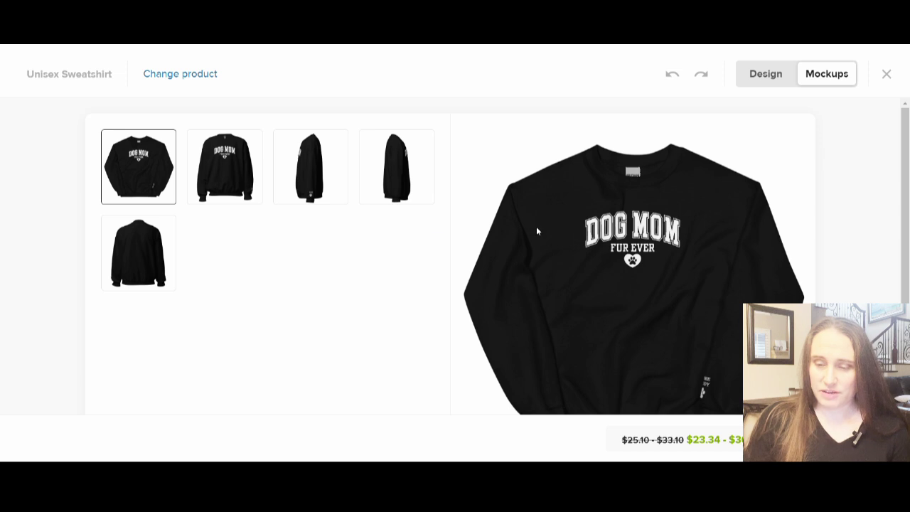
scroll(561, 228, "down", 1)
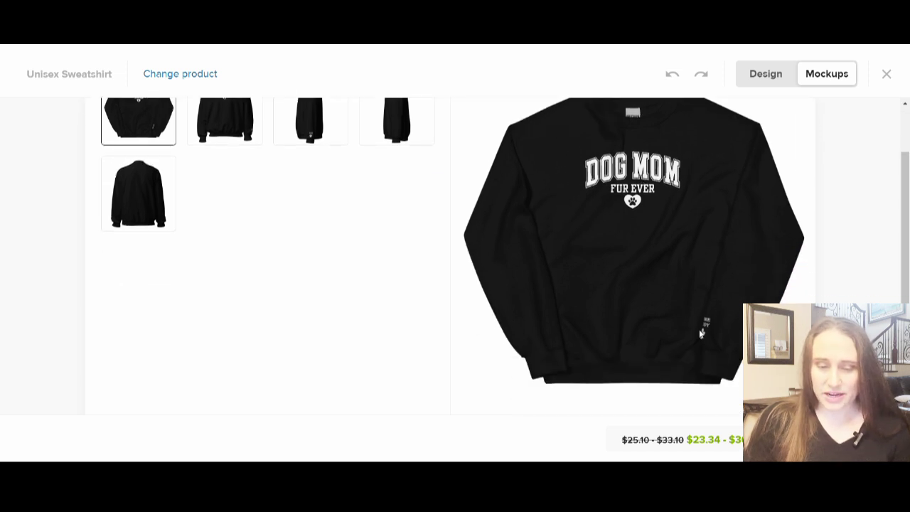
scroll(703, 328, "up", 1)
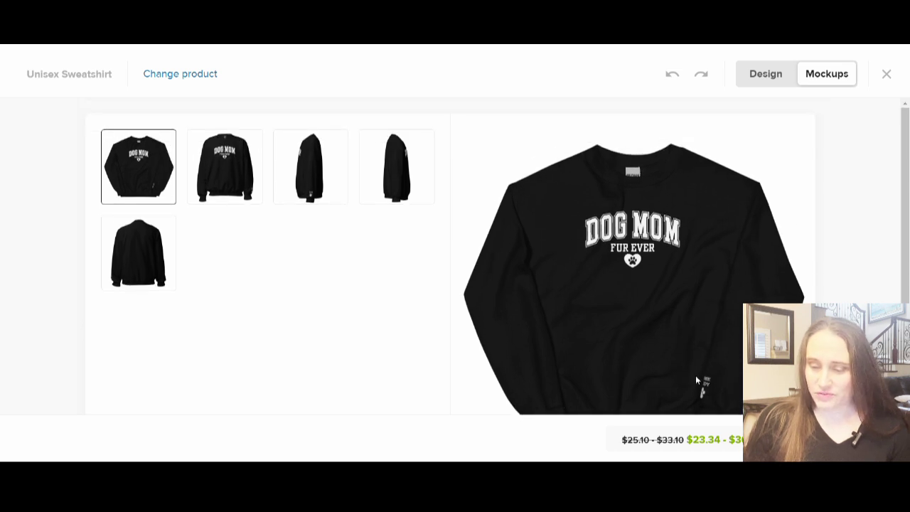
left_click(310, 169)
scroll(660, 229, "down", 2)
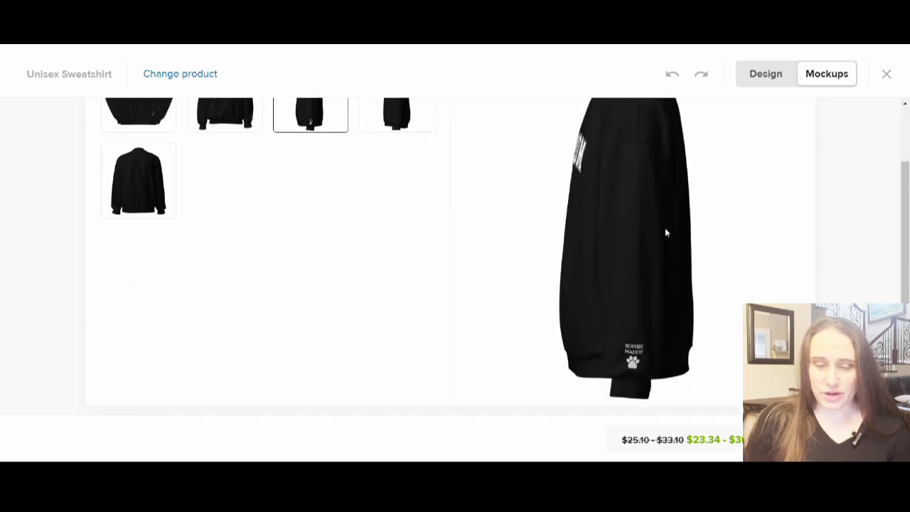
scroll(569, 330, "up", 2)
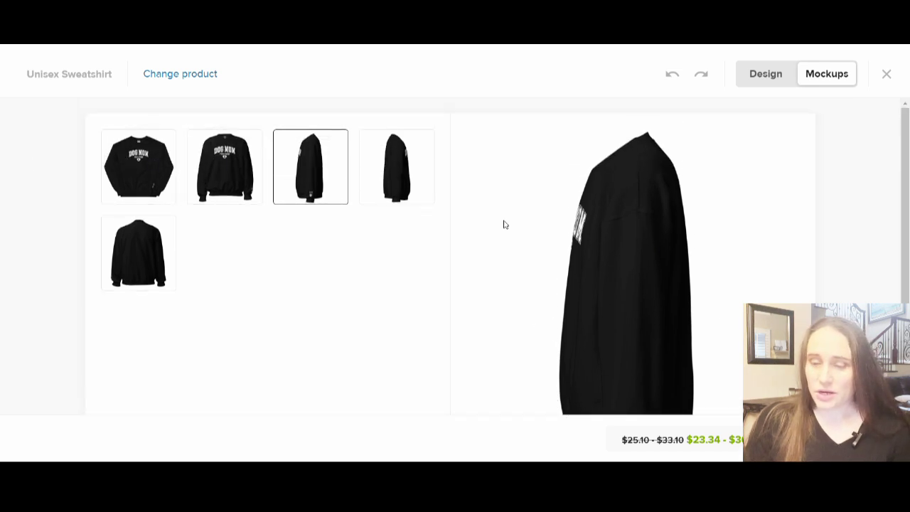
scroll(695, 319, "down", 2)
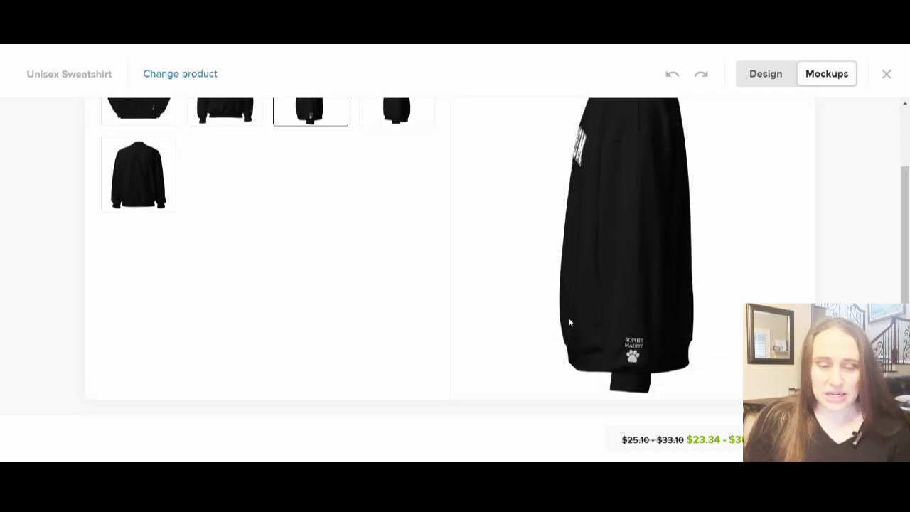
scroll(569, 317, "up", 2)
- Return to the design editor and add Light Blue, Sport Grey, Light Pink, Sand and Dark Heather to the product colors
left_click(758, 78)
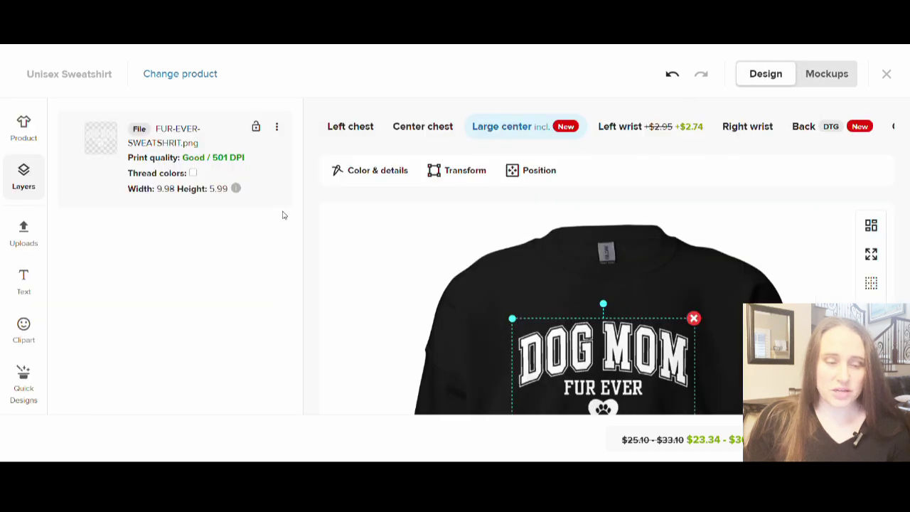
left_click(24, 132)
scroll(152, 227, "down", 5)
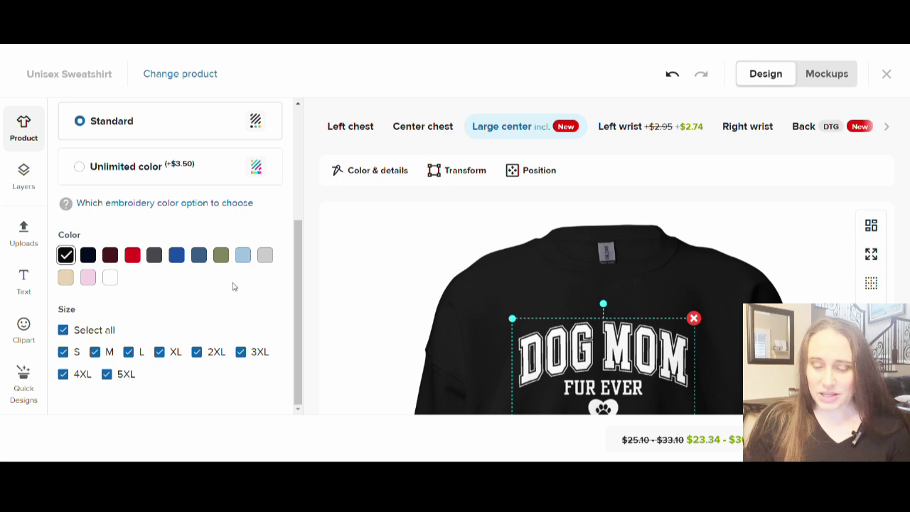
left_click(243, 258)
left_click(269, 258)
left_click(88, 279)
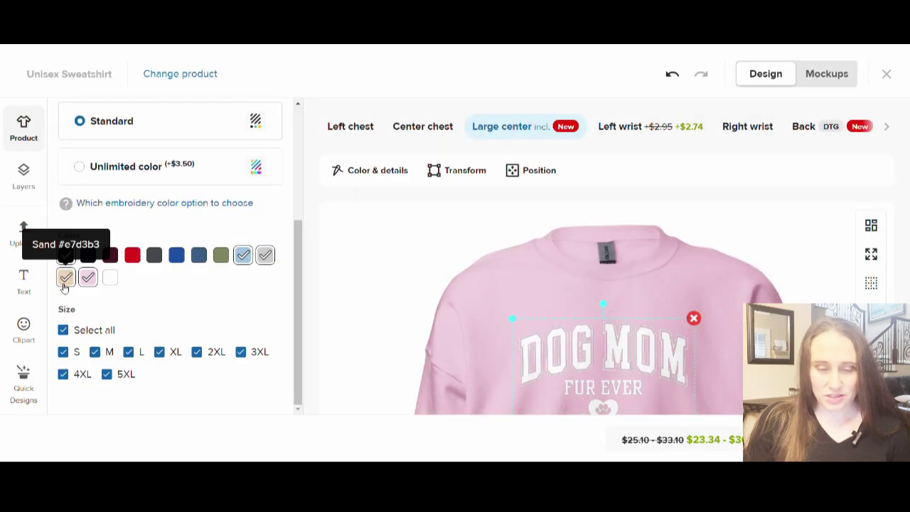
left_click(64, 283)
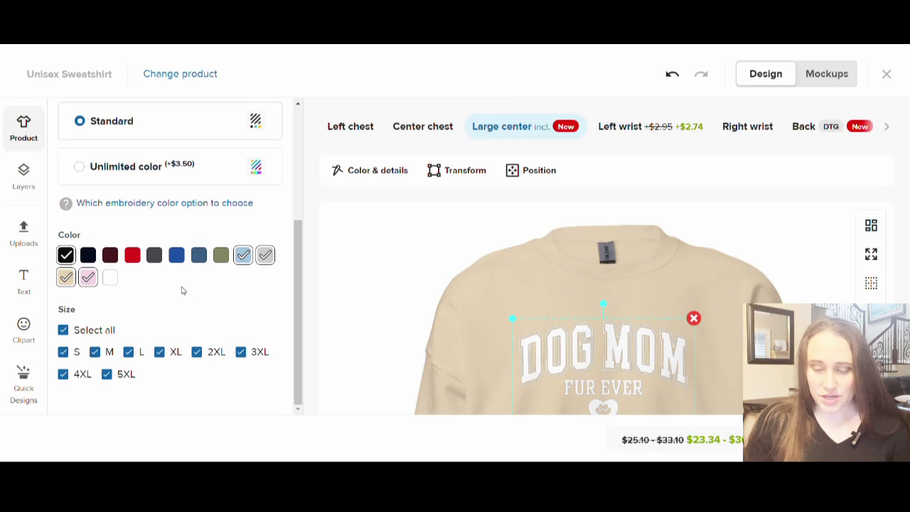
left_click(154, 254)
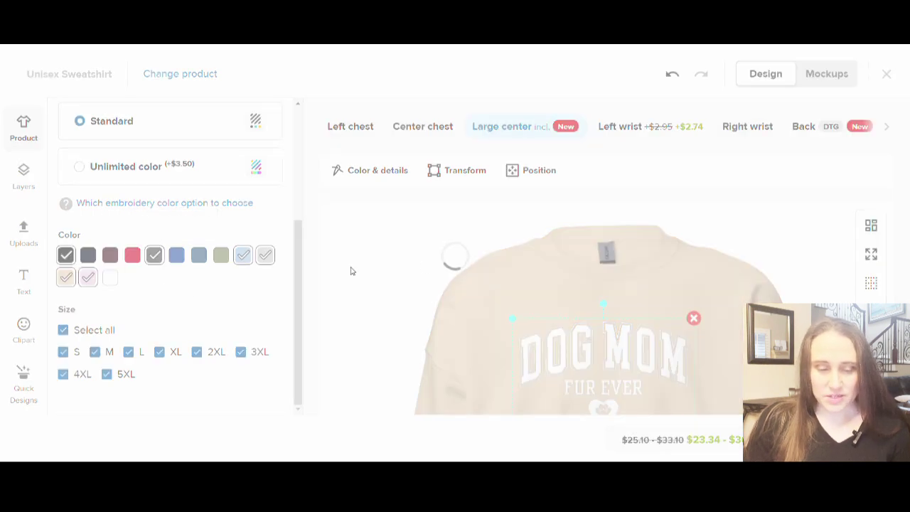
scroll(409, 279, "down", 3)
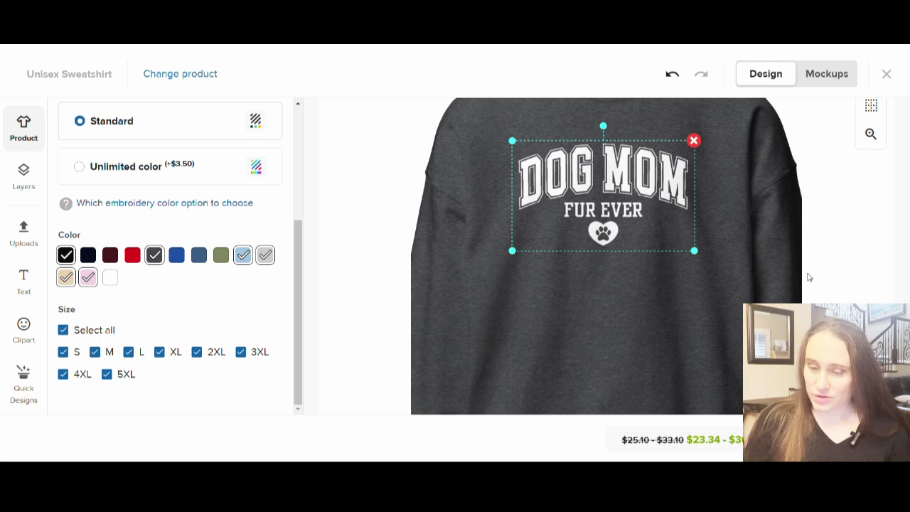
scroll(723, 296, "up", 1)
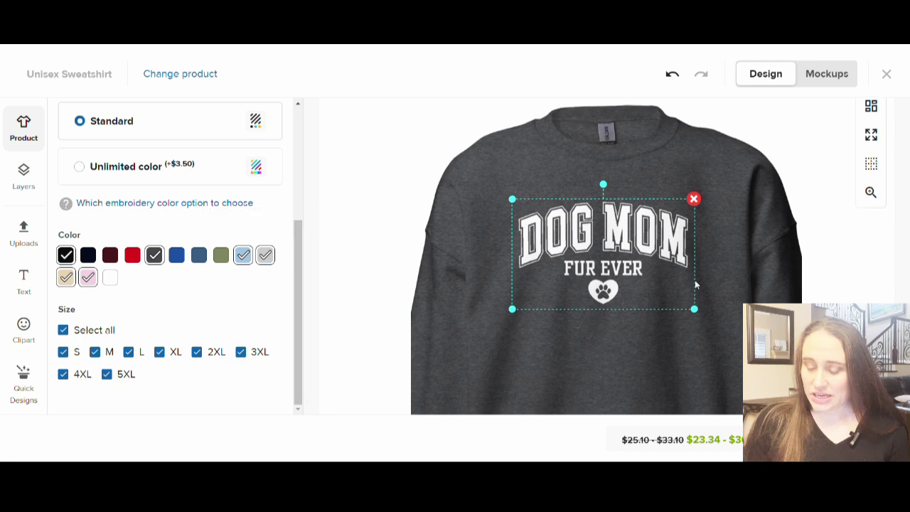
- Start a mockup download for the Unisex Sweatshirt product template using the ready-made Basic mockups
scroll(688, 272, "down", 3)
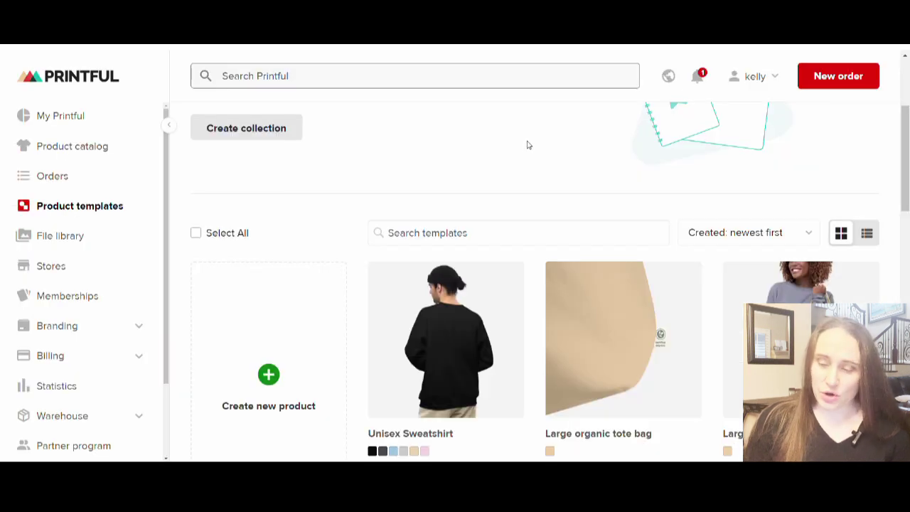
scroll(524, 138, "down", 1)
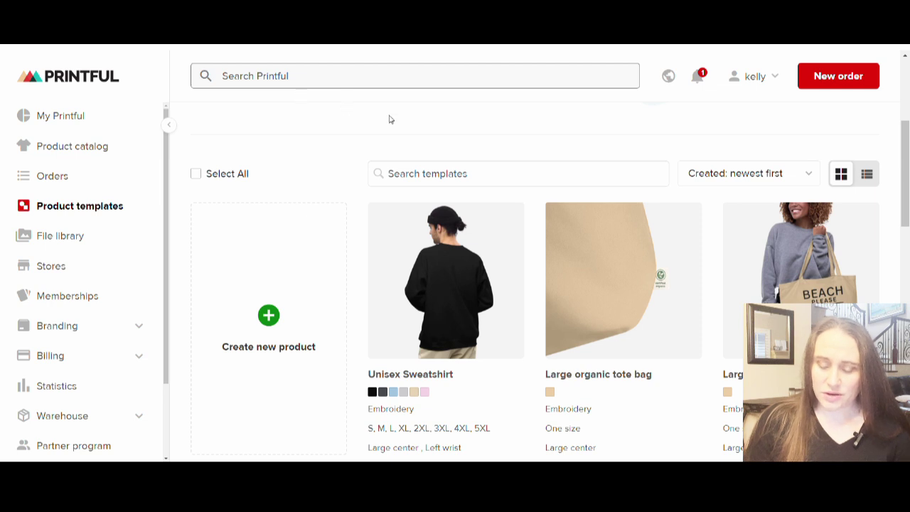
mouse_move(430, 232)
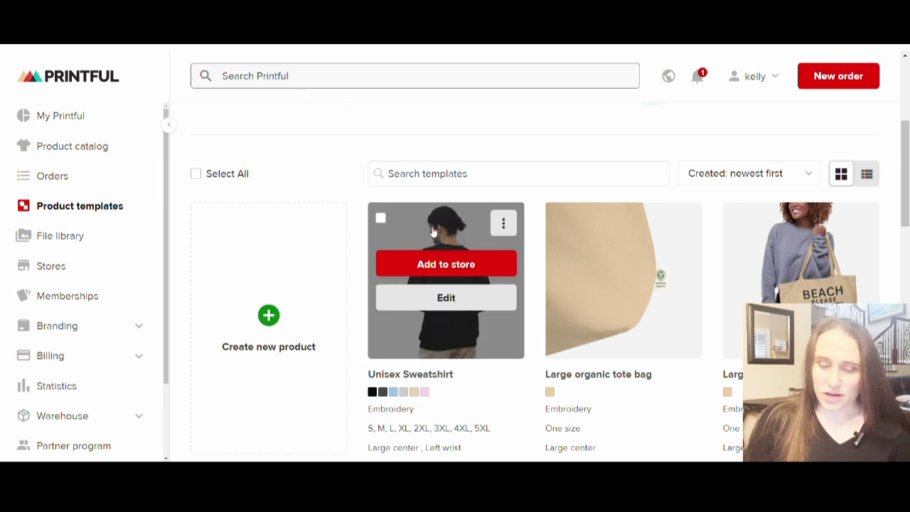
left_click(503, 227)
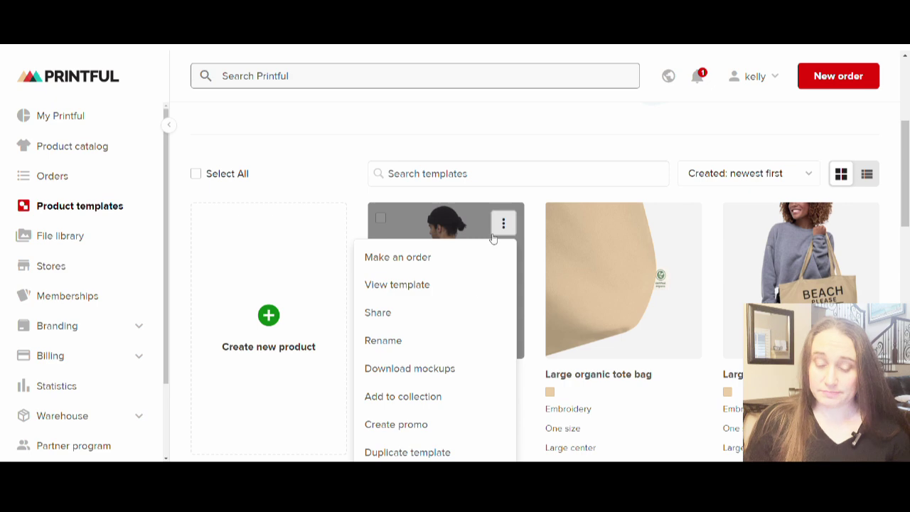
left_click(420, 373)
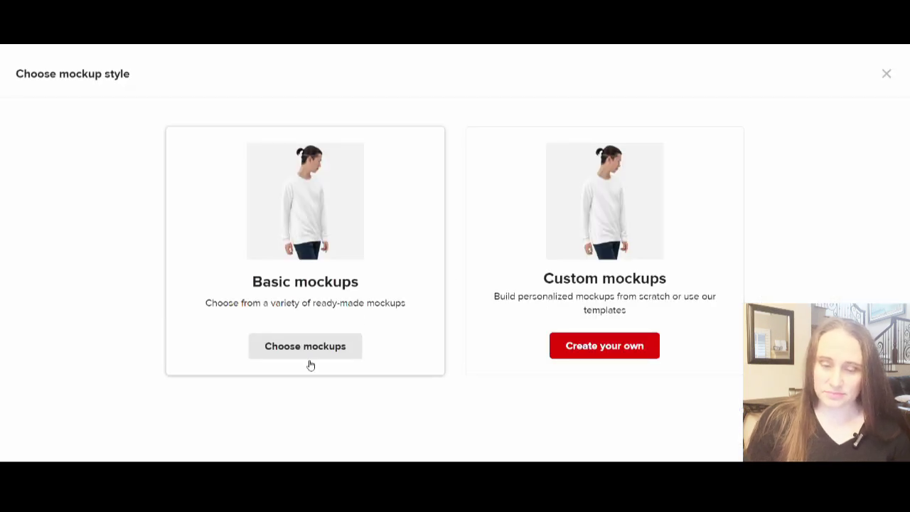
left_click(306, 355)
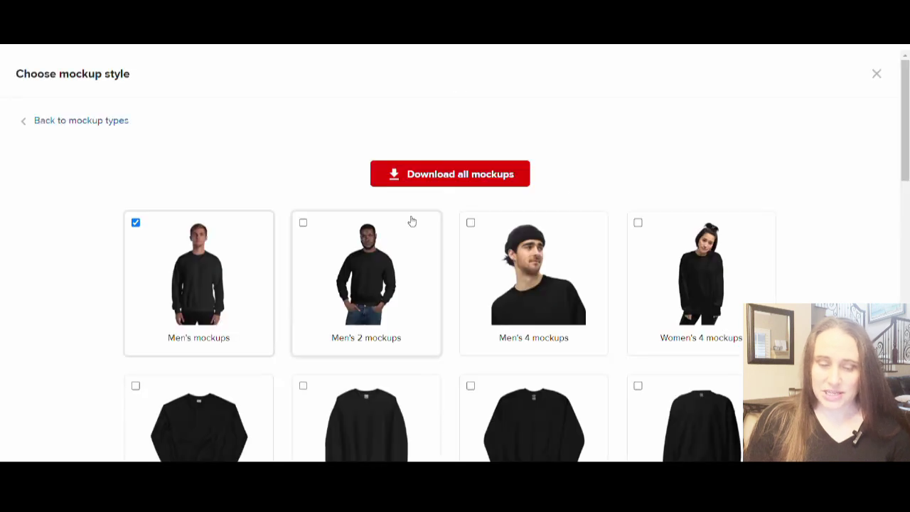
- Choose the Women's Lifestyle 2 mockups style and deselect the Men's mockups style
scroll(748, 189, "down", 1)
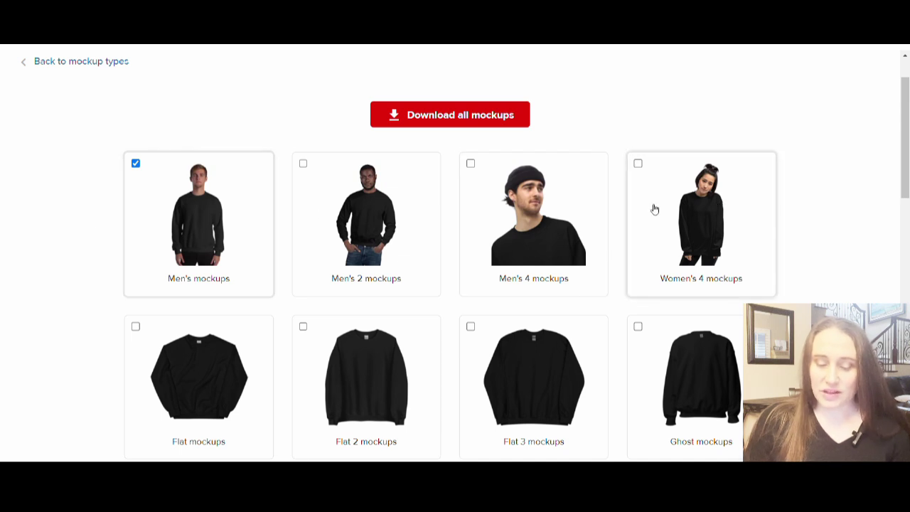
scroll(642, 197, "down", 2)
scroll(259, 283, "down", 1)
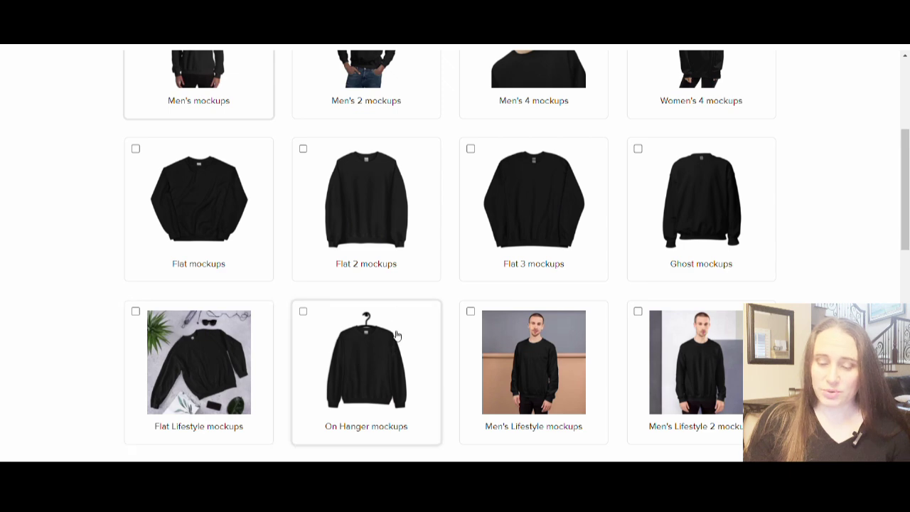
scroll(693, 284, "down", 2)
scroll(360, 193, "down", 2)
scroll(313, 213, "down", 2)
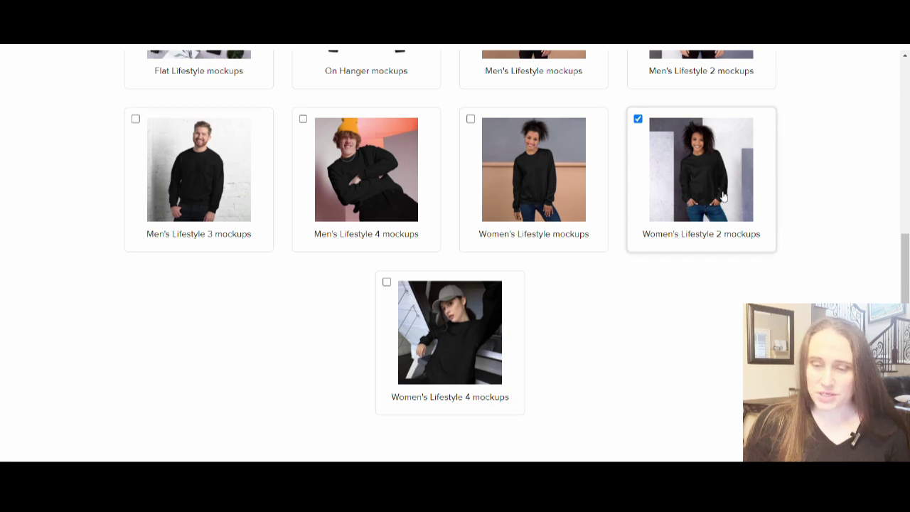
scroll(711, 214, "up", 4)
scroll(711, 264, "up", 4)
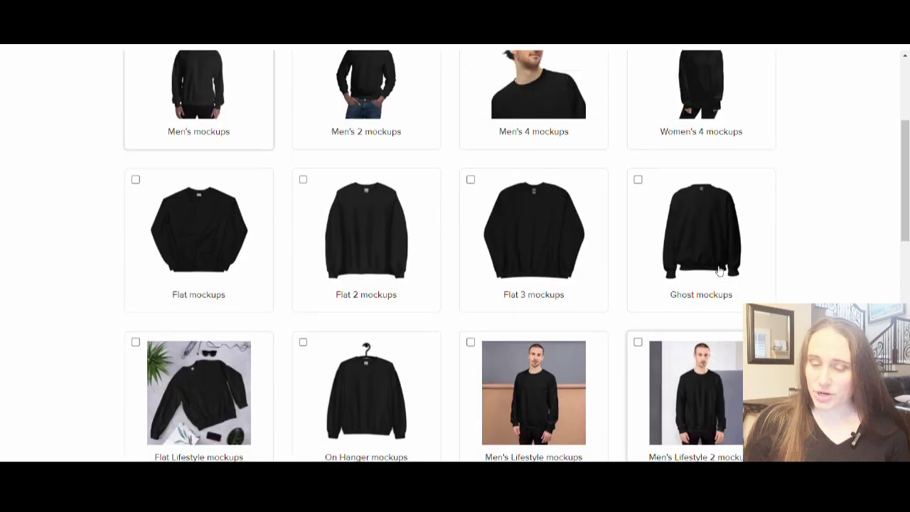
left_click(226, 149)
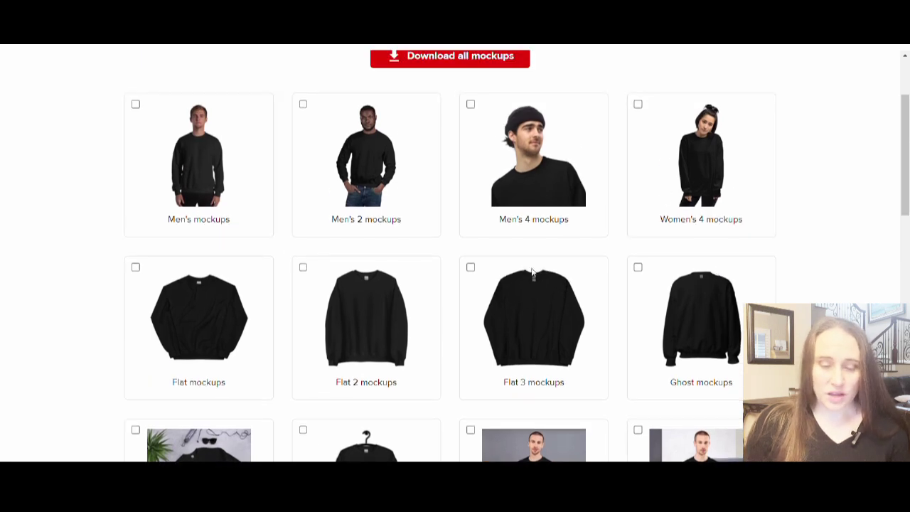
- Keep only the Sport Grey front mockup selected, set the format to JPG, and generate and download it
scroll(393, 215, "down", 10)
scroll(274, 107, "down", 1)
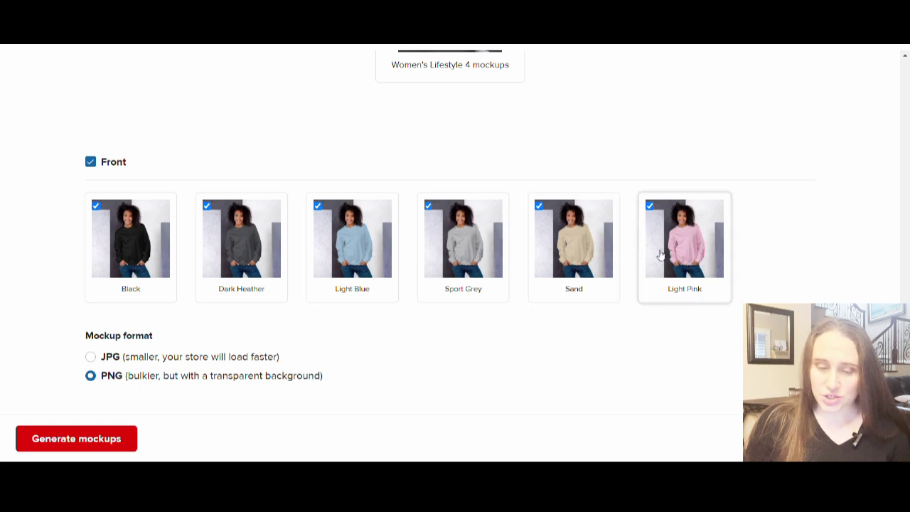
left_click(576, 263)
left_click(682, 262)
left_click(344, 242)
left_click(239, 243)
left_click(165, 243)
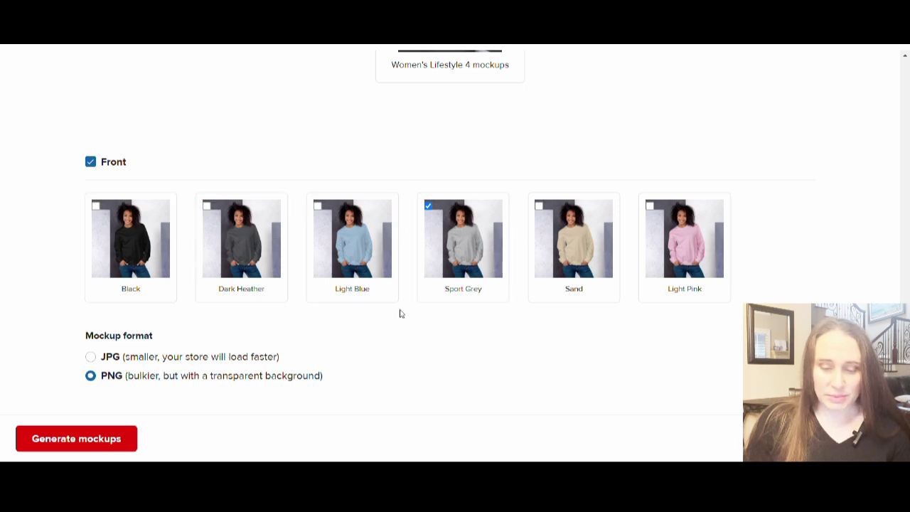
left_click(133, 359)
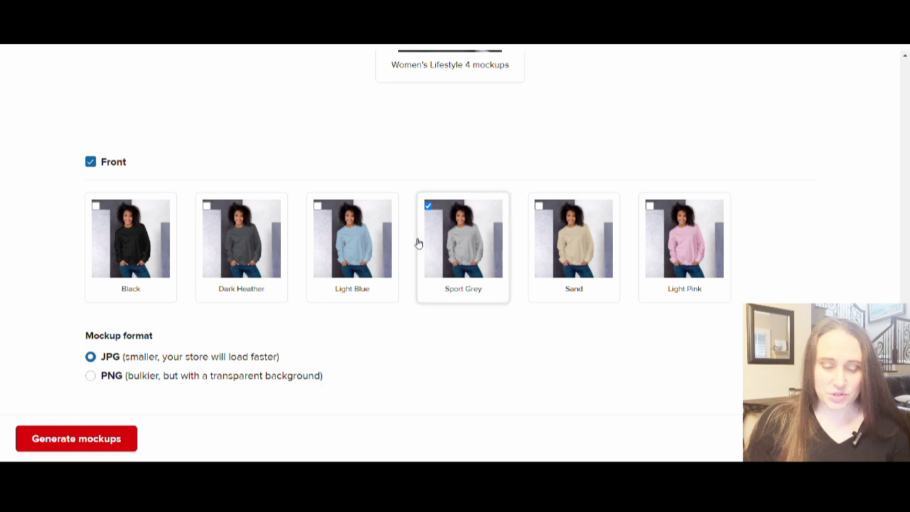
left_click(106, 438)
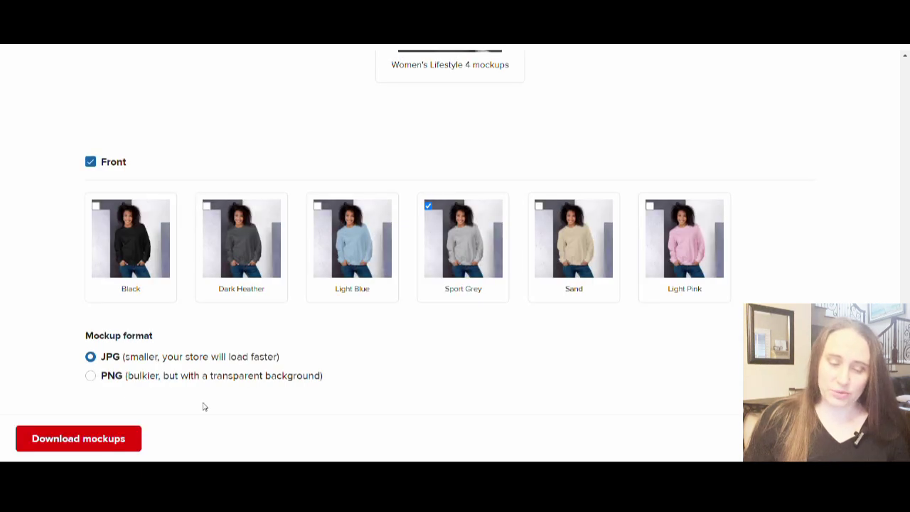
left_click(82, 450)
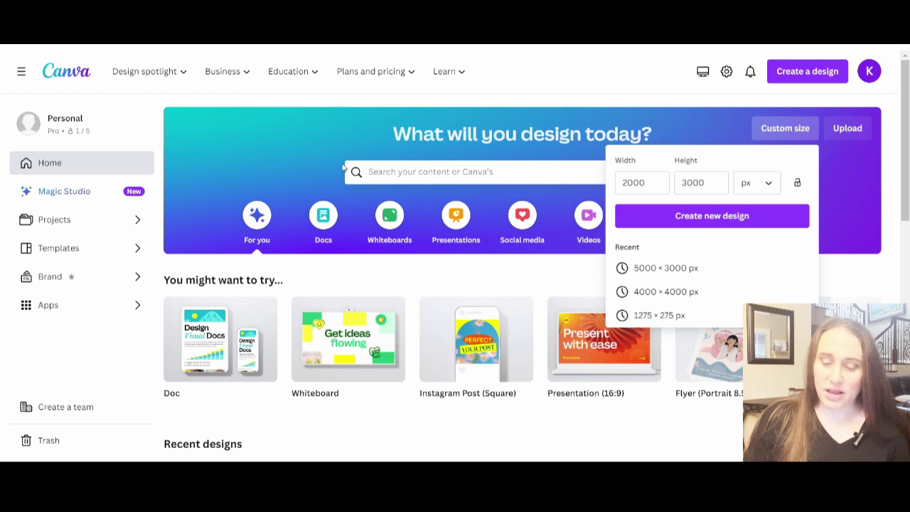
- Switch to Canva, create a 4000 × 4000 px design, and try the uploaded Sport Grey mockup on the page before deleting it
left_click(656, 297)
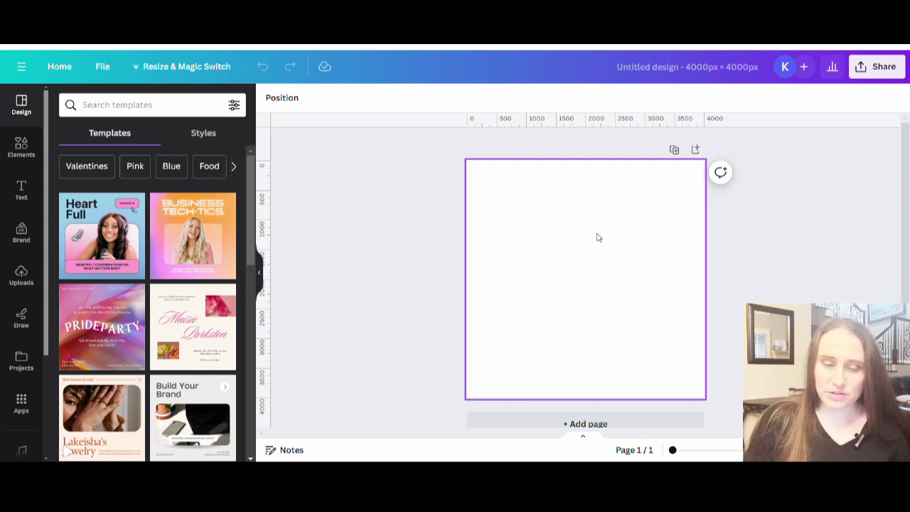
left_click(22, 278)
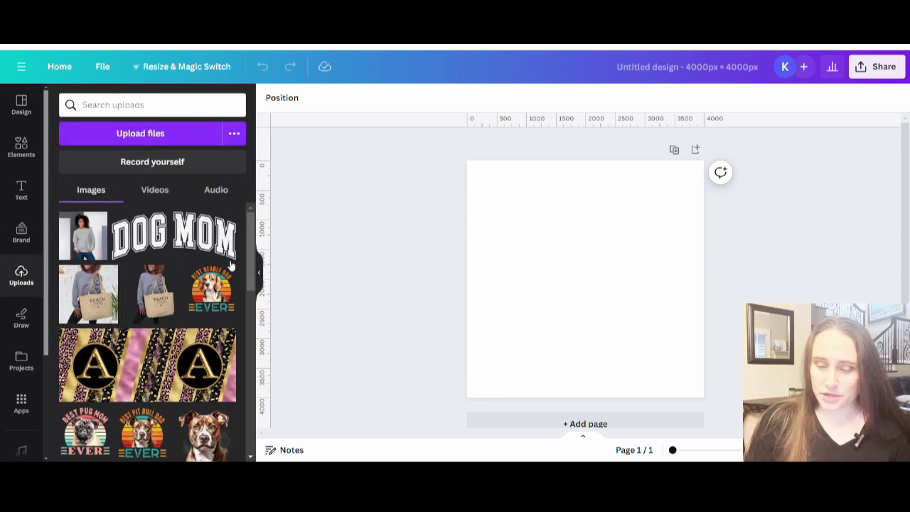
left_click(84, 238)
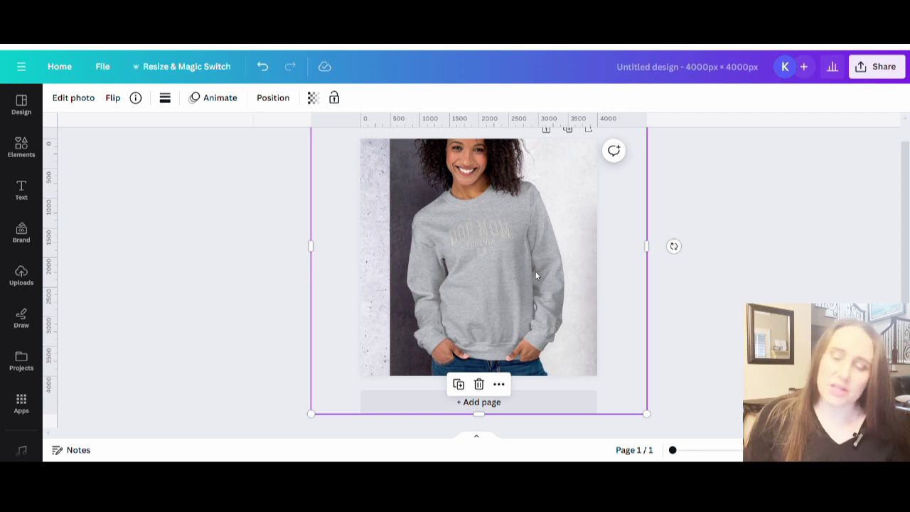
key("Delete")
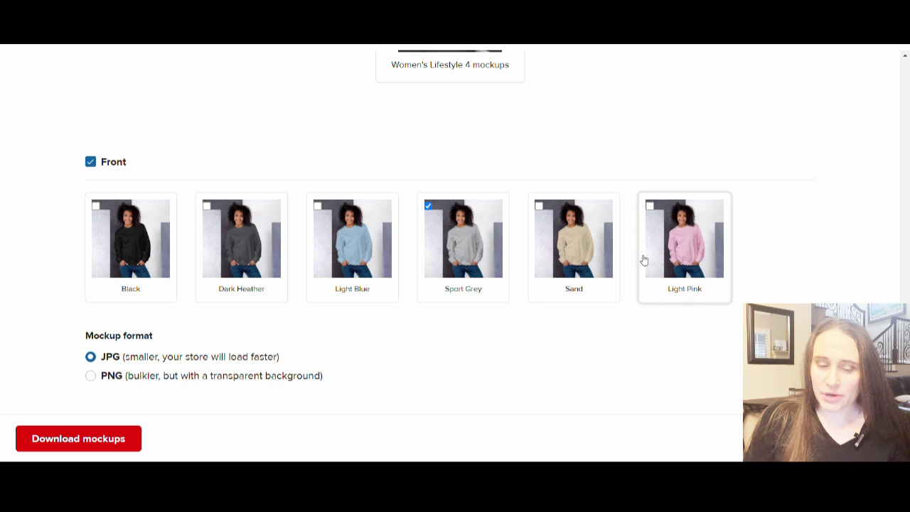
- Select the Dark Heather front mockup instead of Sport Grey and generate the mockup in JPG format
left_click(255, 261)
left_click(455, 254)
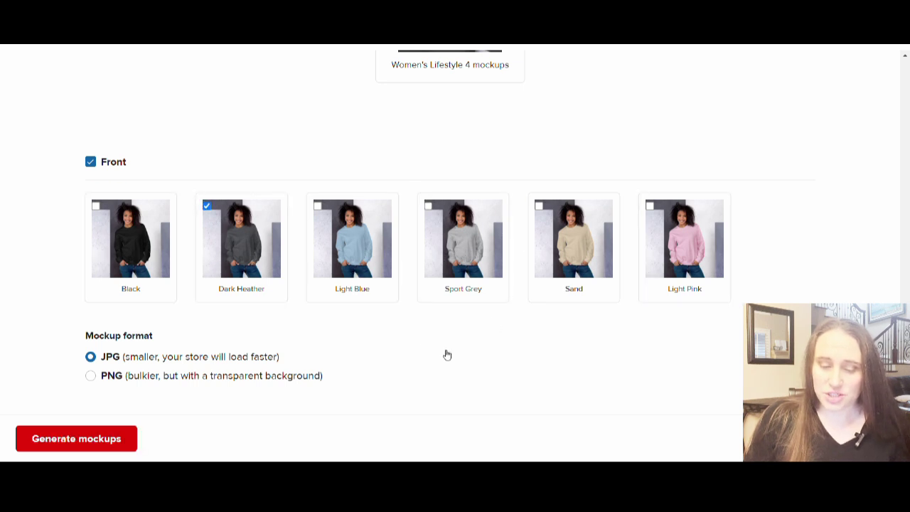
left_click(102, 442)
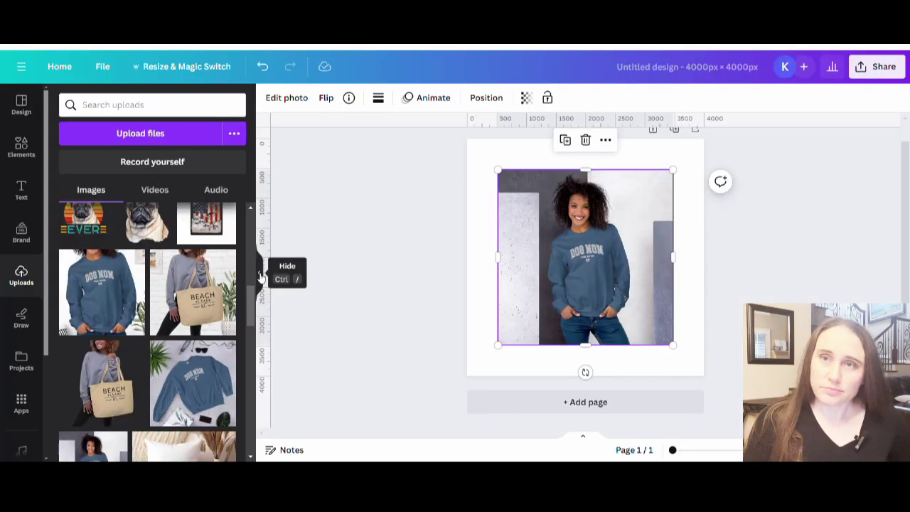
- In Canva, move the blue sweatshirt mockup photo toward the page corner and enlarge it until it covers the whole page
left_click(259, 274)
left_click(217, 294)
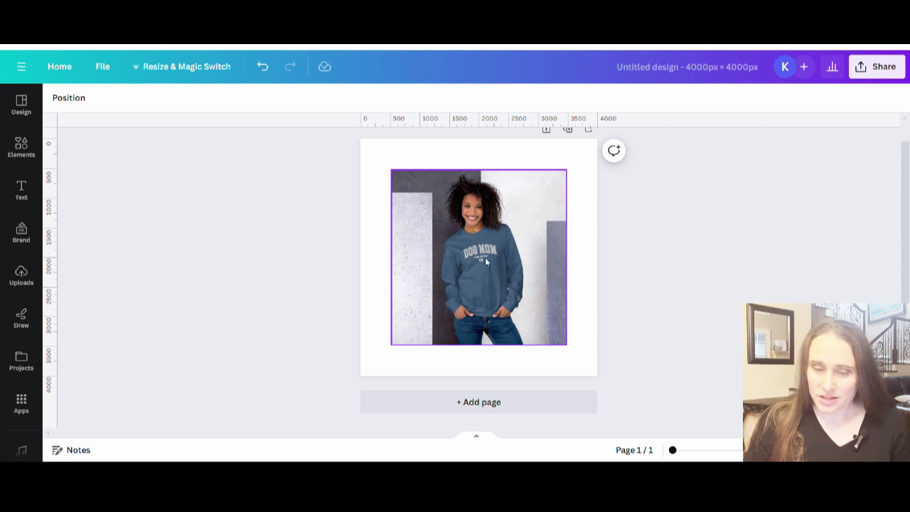
left_click_drag(487, 276, 449, 231)
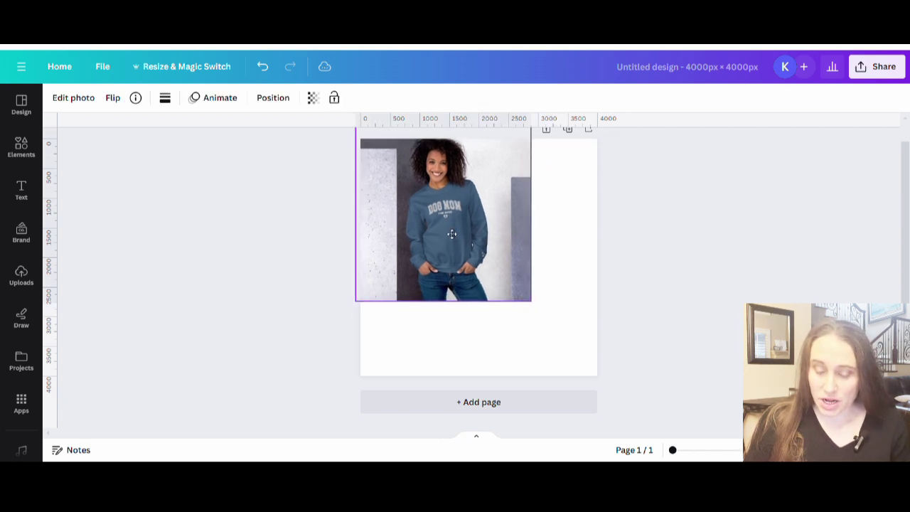
left_click_drag(532, 303, 651, 411)
left_click_drag(532, 347, 524, 337)
scroll(523, 337, "up", 1)
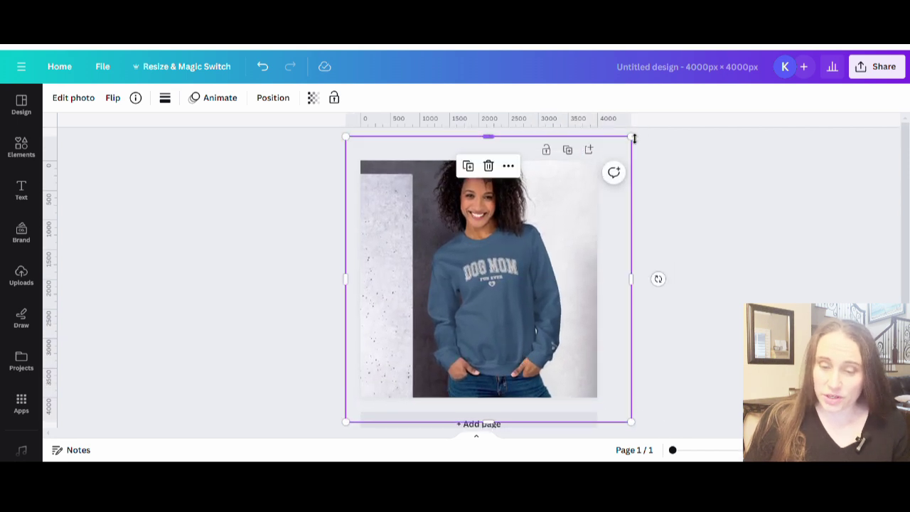
- Enlarge and reposition the mockup photo further so the sweatshirt fills the page, cropped from the model's smile to her jeans
left_click_drag(636, 143, 735, 135)
left_click_drag(608, 325, 566, 325)
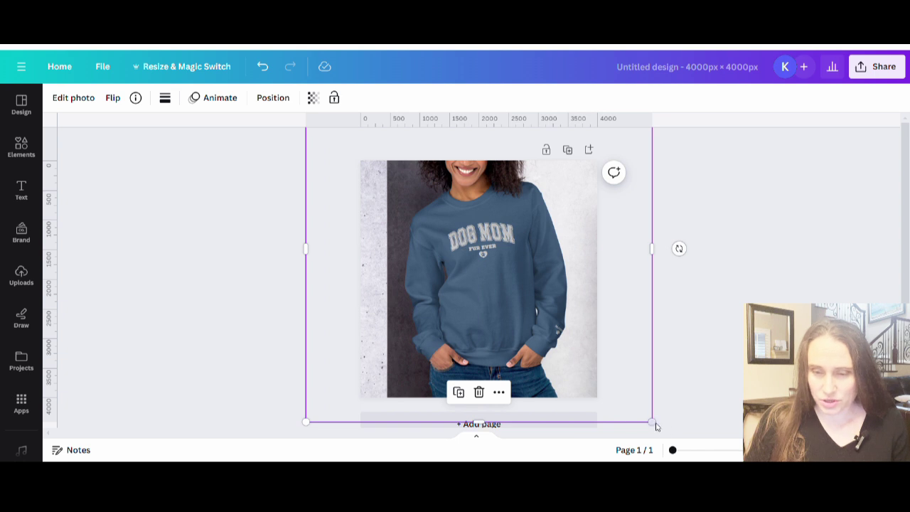
left_click_drag(652, 423, 665, 442)
left_click_drag(534, 334, 566, 326)
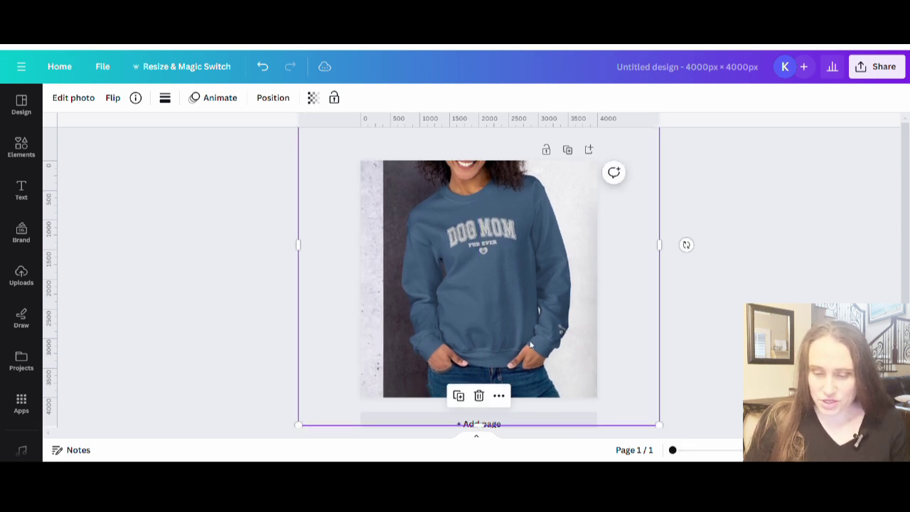
left_click_drag(661, 430, 679, 437)
left_click_drag(556, 349, 551, 348)
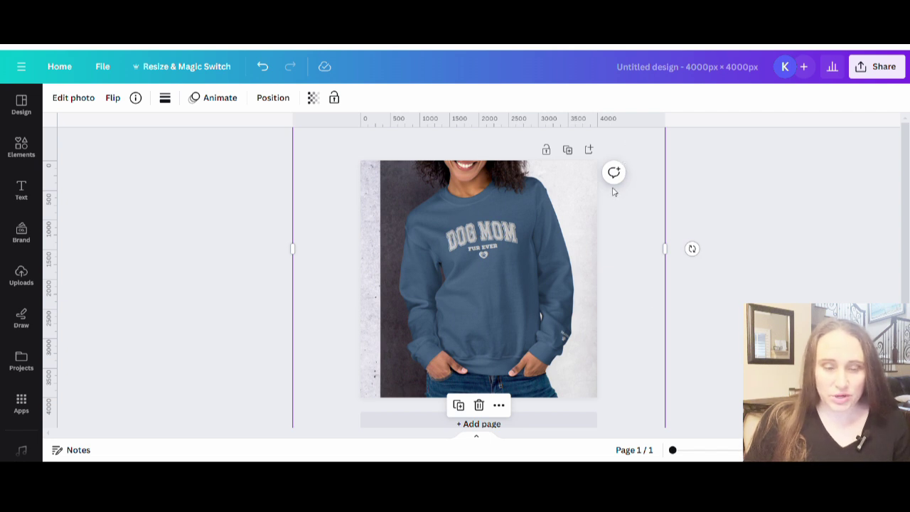
- Remove the background from the sweatshirt mockup photo with BG Remover
left_click(84, 101)
left_click(84, 199)
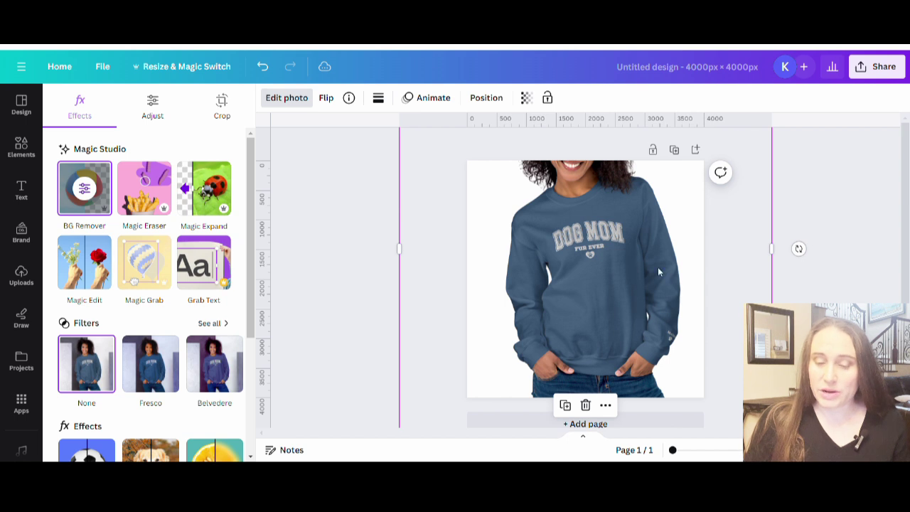
left_click(307, 259)
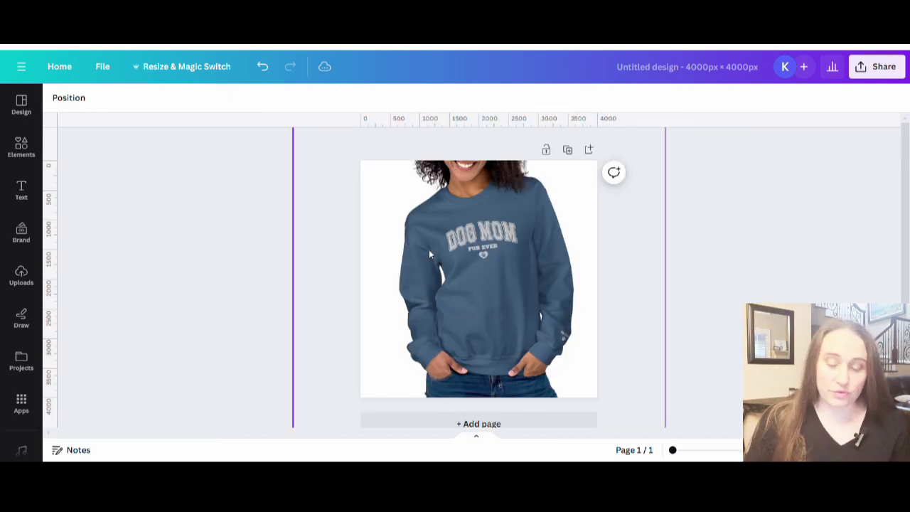
- Search the elements for WALL BACKGROUND and show all the photo results
left_click(17, 154)
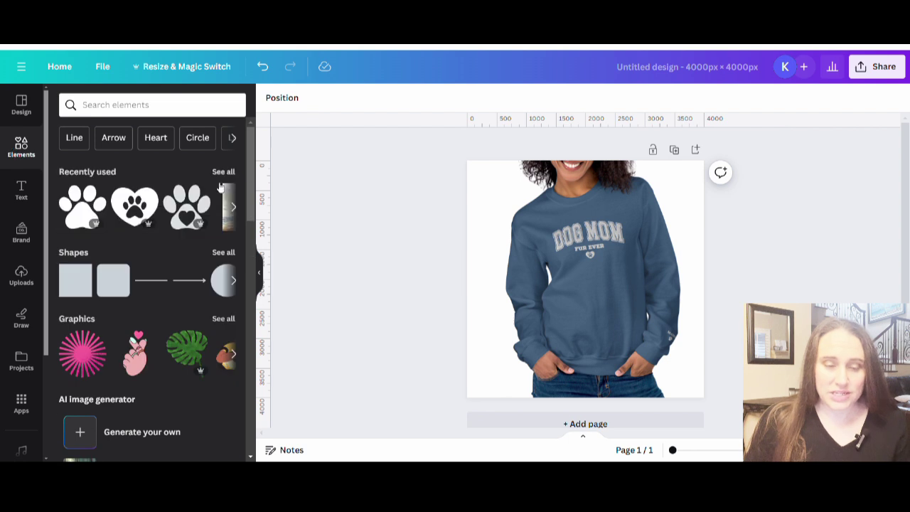
left_click(147, 114)
type("IN")
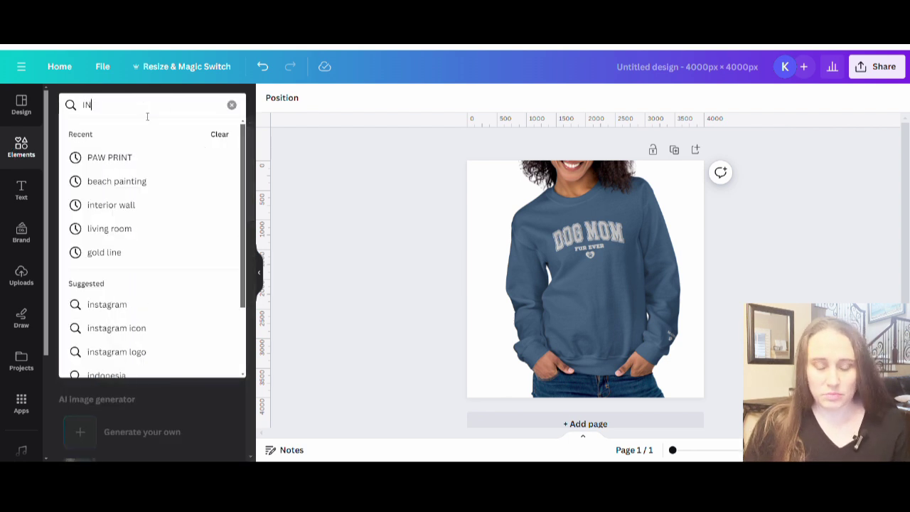
key("BackSpace")
key("BackSpace")
type("WALL BACKGROUND")
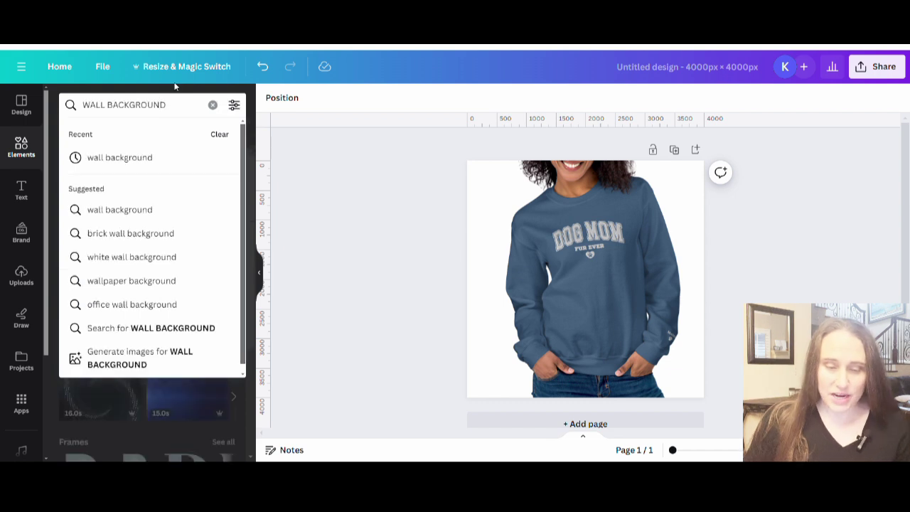
key("Return")
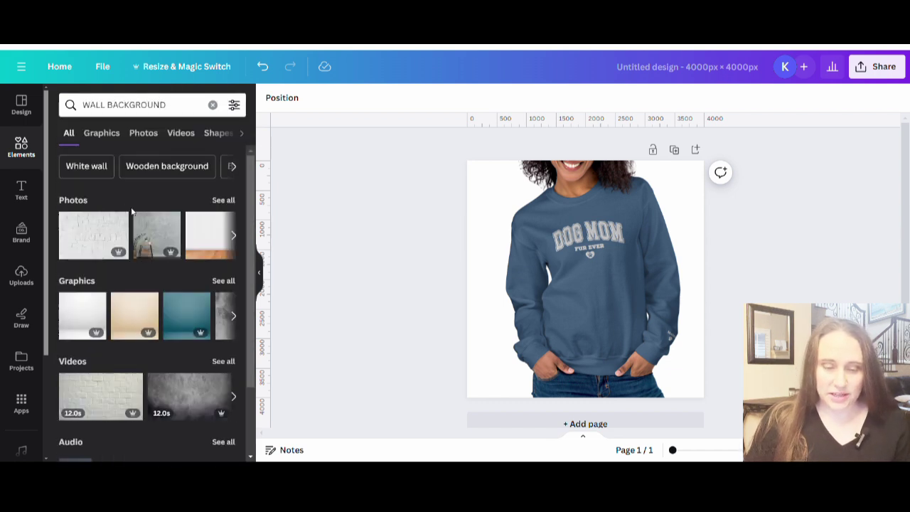
left_click(217, 204)
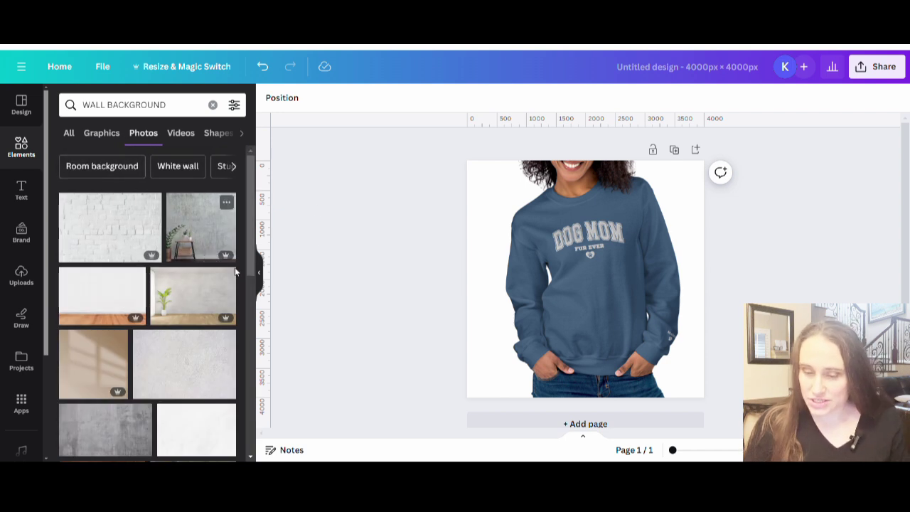
- Try the grey concrete wall photo with the plant table on the page, browse its Magic Recommendations, and delete the photo
left_click(211, 251)
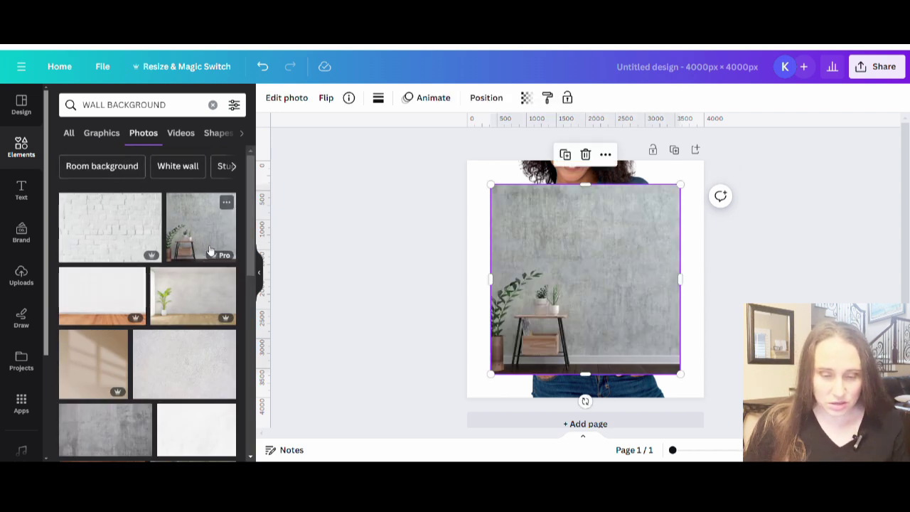
left_click_drag(588, 311, 525, 345)
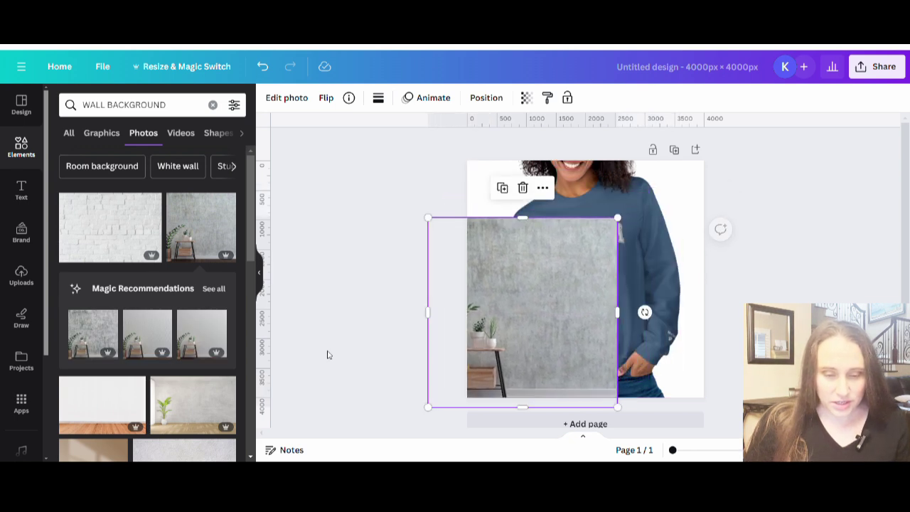
left_click(212, 290)
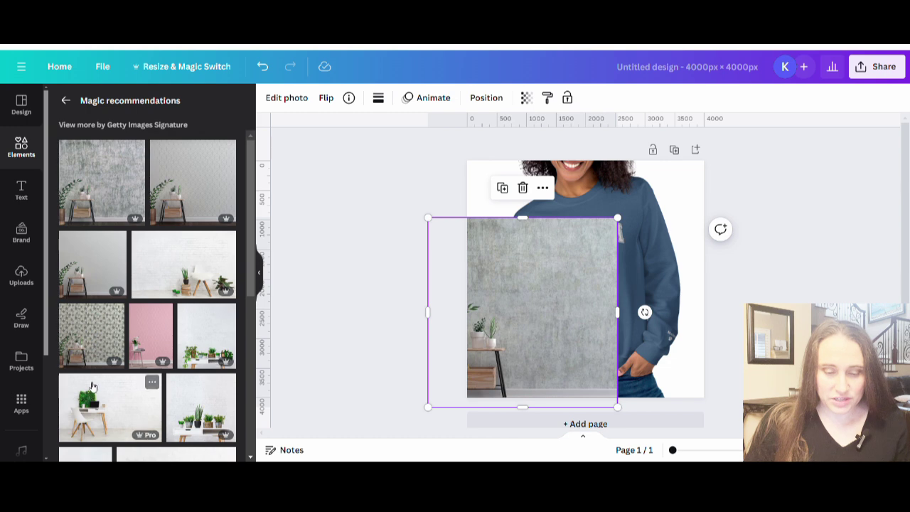
scroll(136, 381, "down", 5)
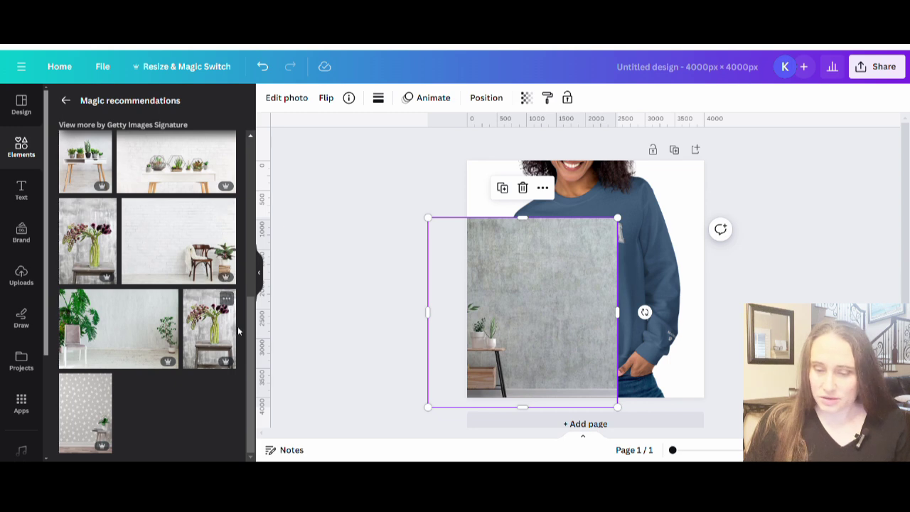
left_click_drag(534, 284, 629, 277)
key("Delete")
- Try the recommended white brick wall photo with potted plants and a chair as an enlarged backdrop behind the sweatshirt
scroll(183, 321, "down", 5)
scroll(189, 325, "up", 1)
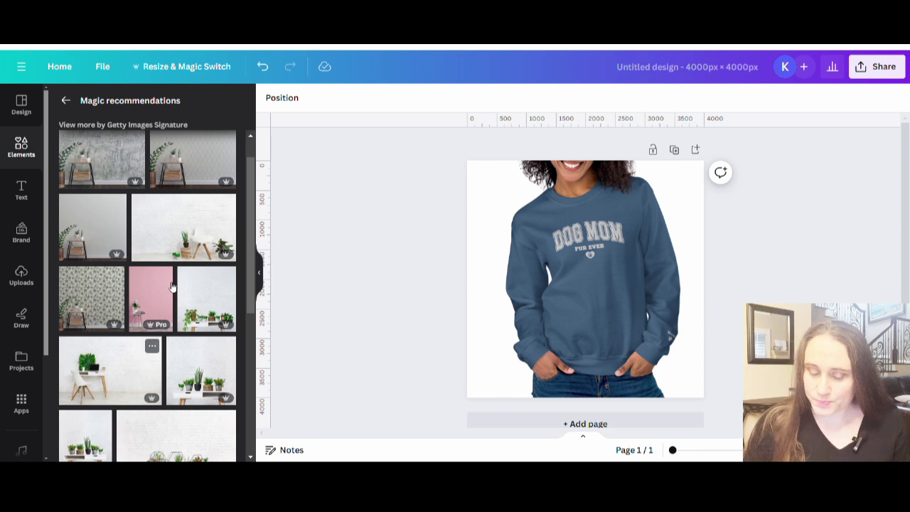
left_click(197, 226)
left_click_drag(681, 217, 762, 317)
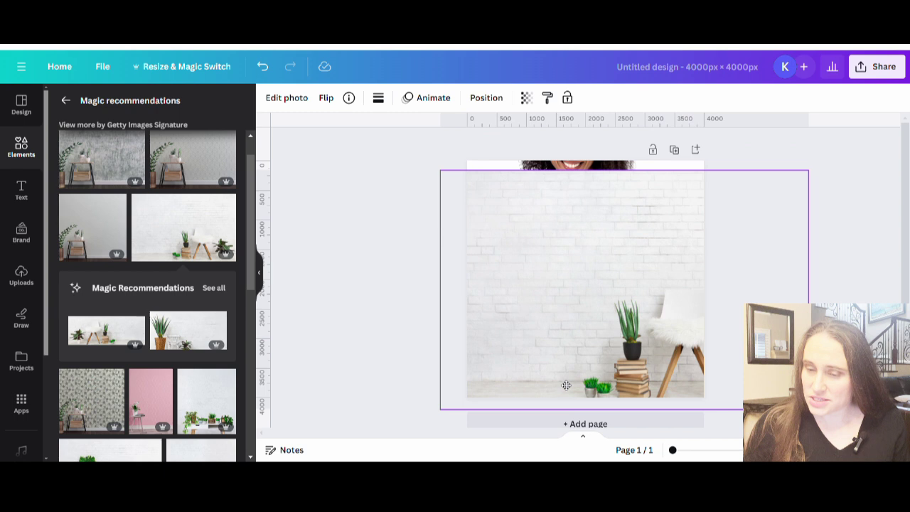
left_click_drag(809, 170, 873, 129)
left_click_drag(716, 347, 726, 391)
key("ctrl+[")
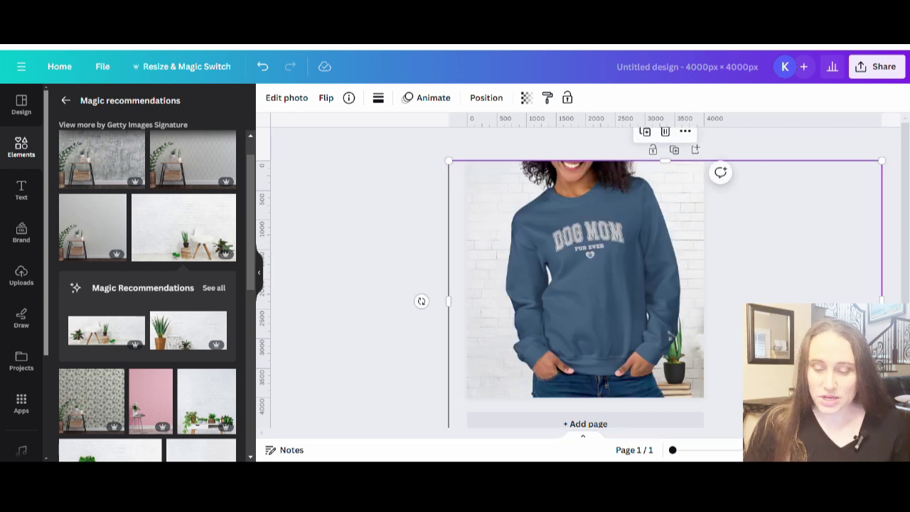
left_click(591, 348)
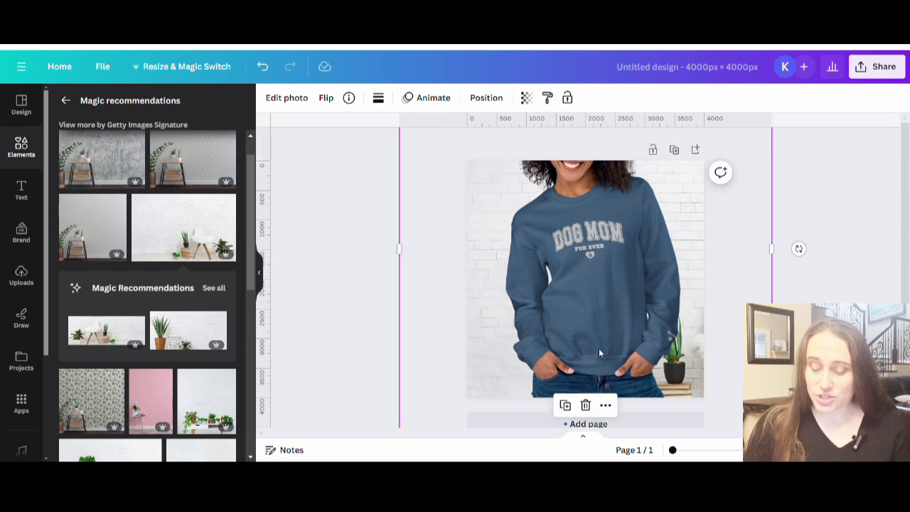
key("ctrl+[")
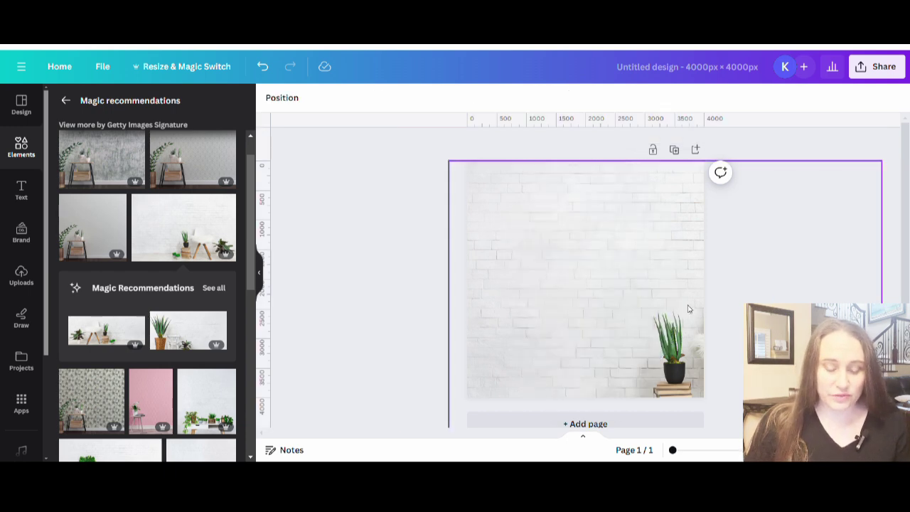
key("ctrl+z")
- Return to the wall photo results, add the plain white brick wall, enlarge it to cover the page and send it behind the model
scroll(116, 275, "down", 5)
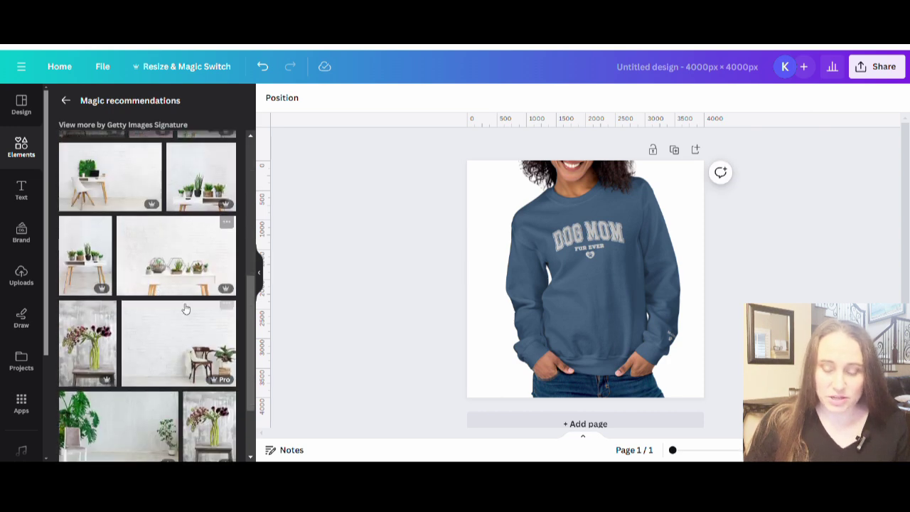
scroll(171, 328, "down", 2)
left_click(168, 298)
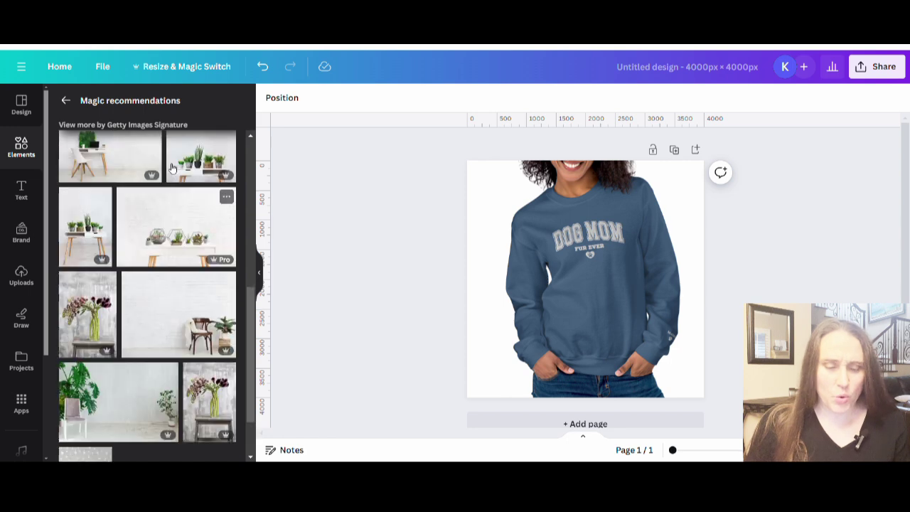
left_click(65, 100)
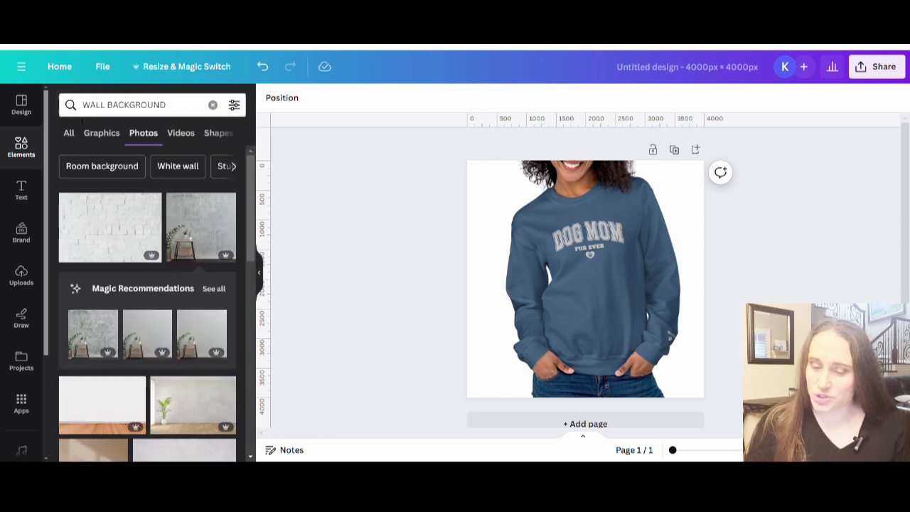
left_click(106, 242)
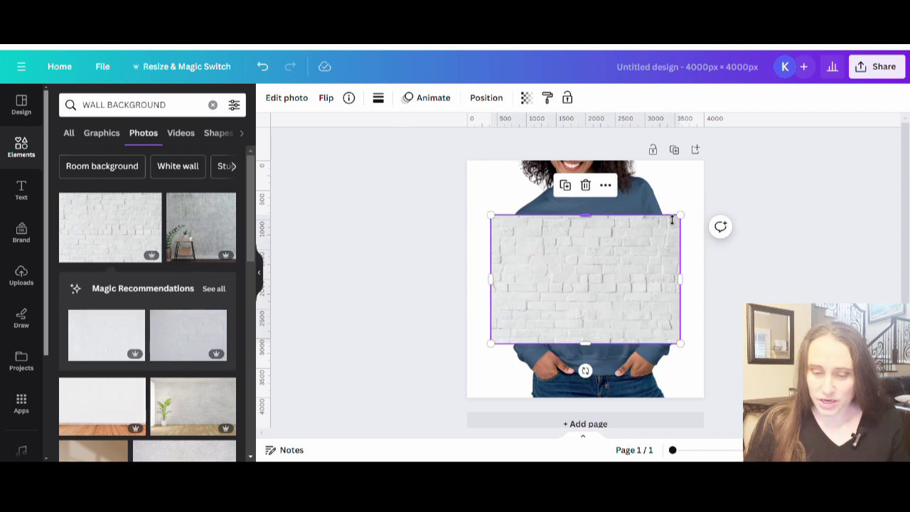
left_click_drag(680, 215, 765, 157)
left_click_drag(475, 351, 396, 419)
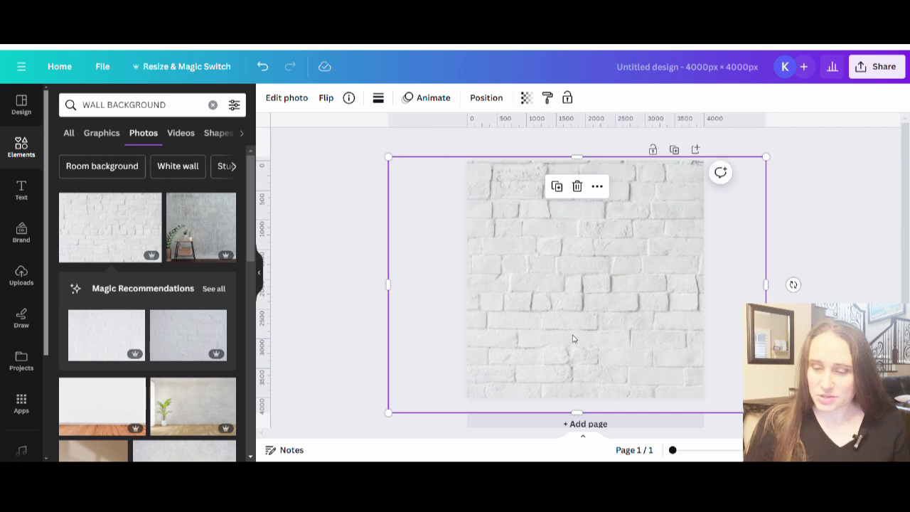
key("ctrl+bracketleft")
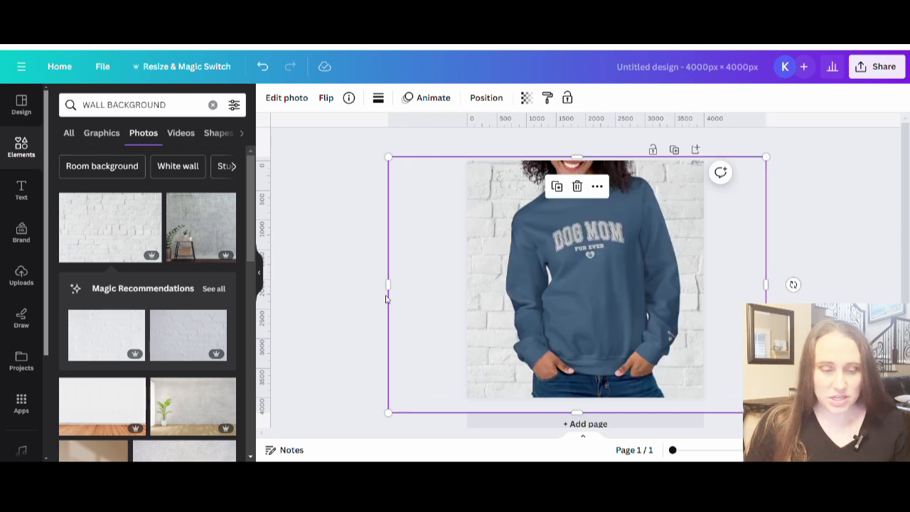
left_click(728, 235)
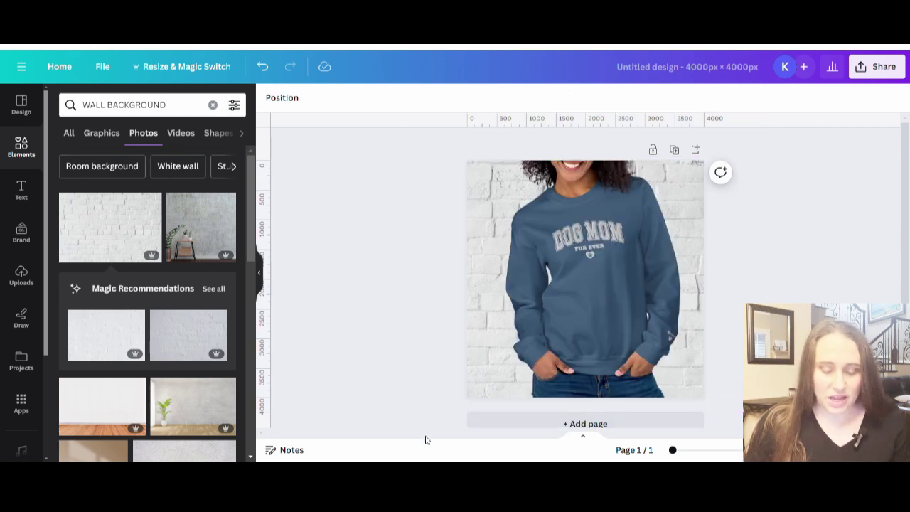
- Search the photo elements for PLANT and look through the results for a suitable potted plant
left_click(172, 110)
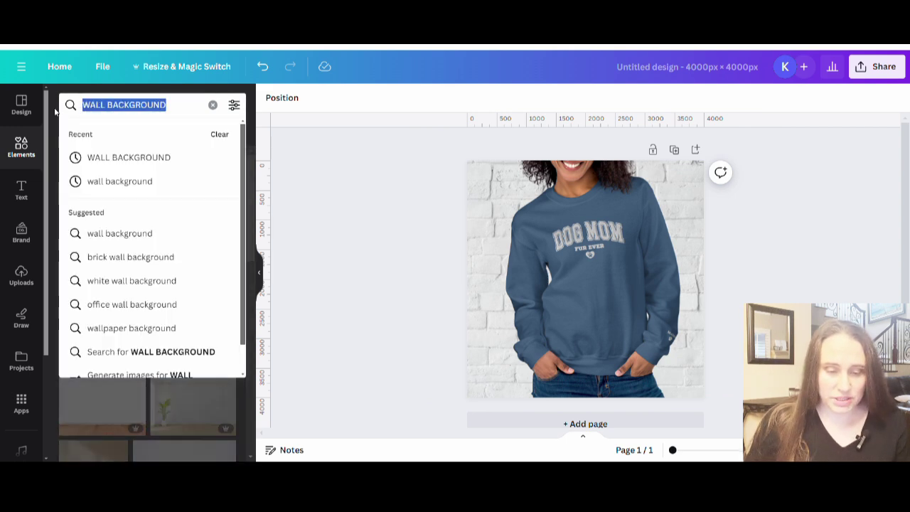
type("PLANT")
key("Return")
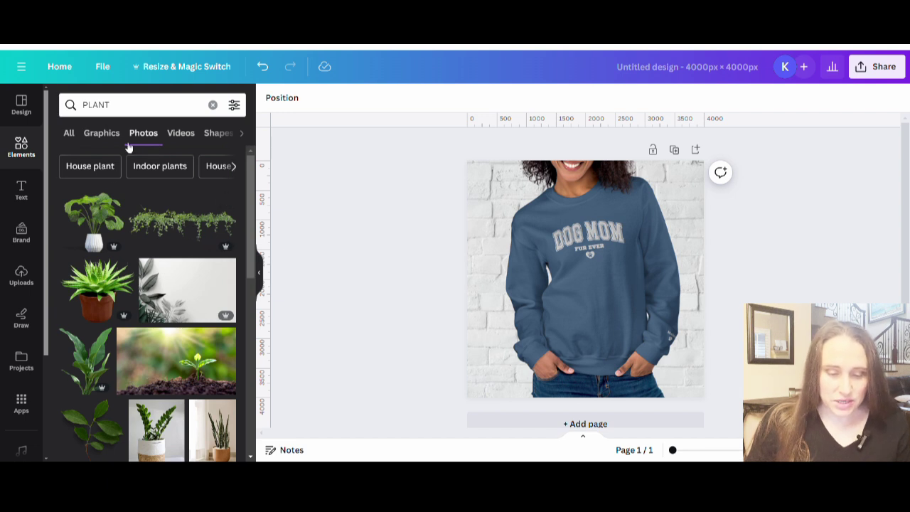
scroll(159, 183, "down", 2)
scroll(139, 339, "down", 2)
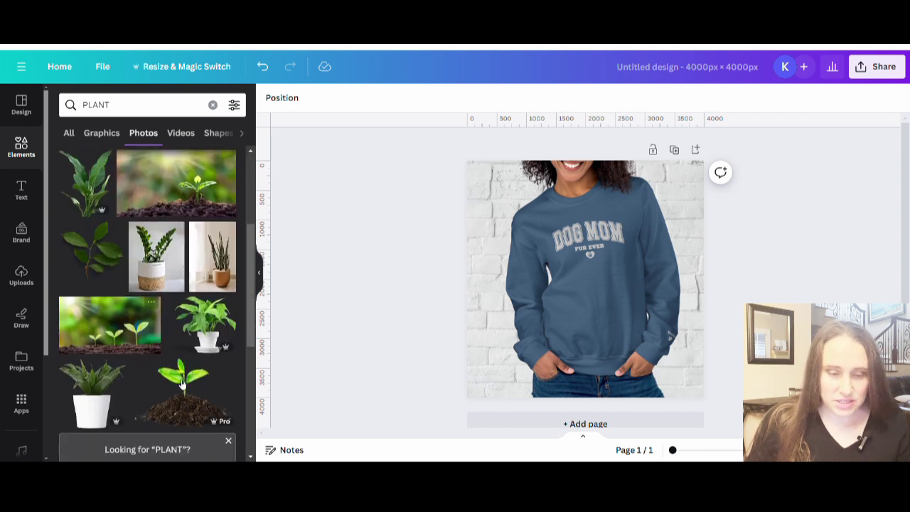
scroll(130, 278, "down", 3)
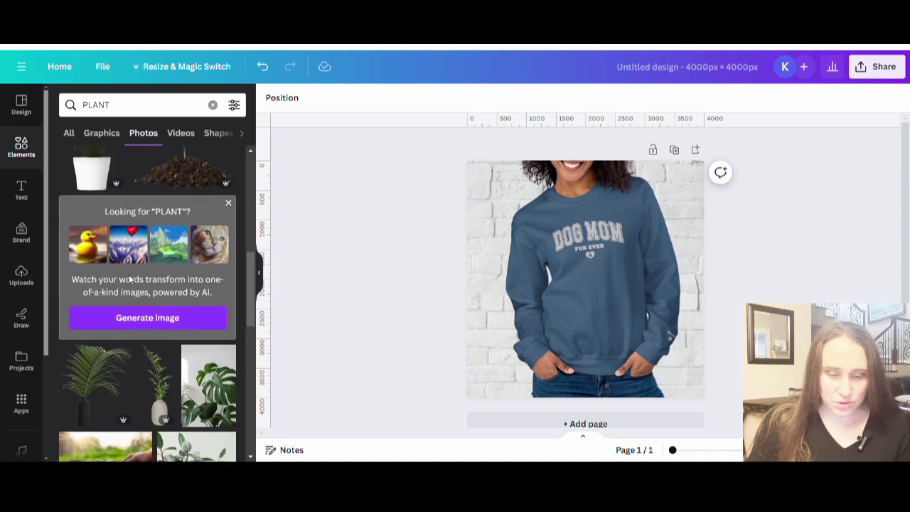
scroll(121, 274, "down", 3)
scroll(99, 279, "down", 3)
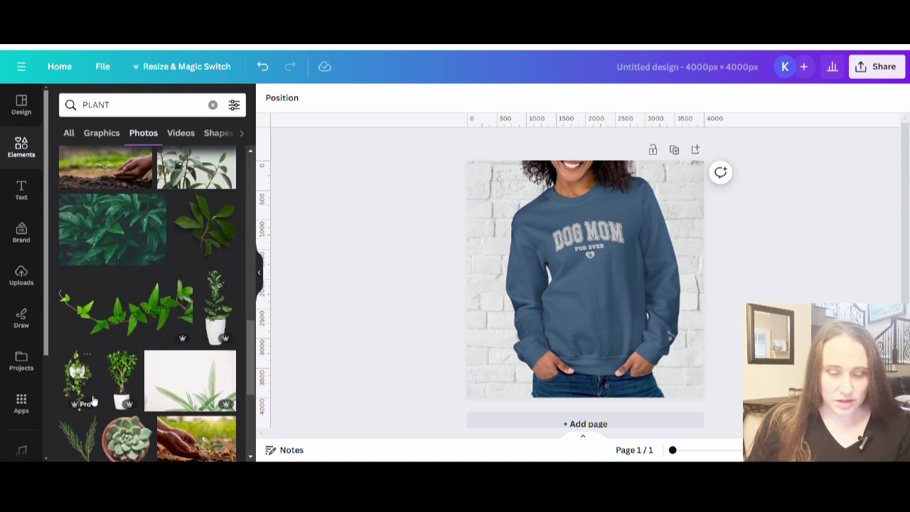
scroll(111, 267, "down", 5)
scroll(111, 267, "down", 5)
scroll(96, 237, "down", 3)
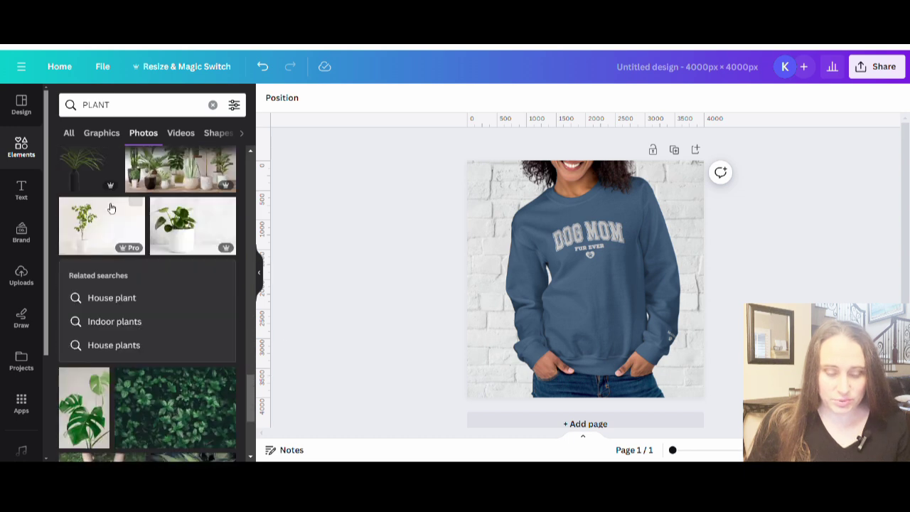
scroll(142, 320, "down", 3)
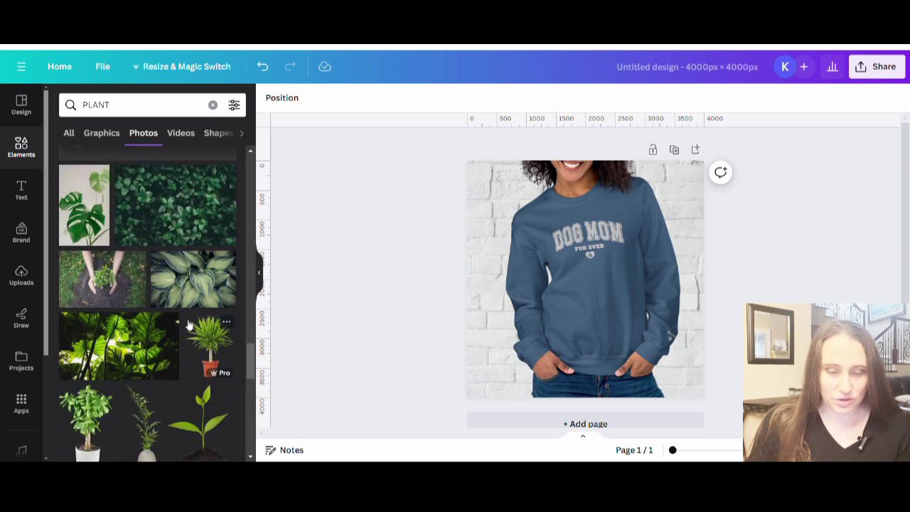
scroll(126, 417, "down", 2)
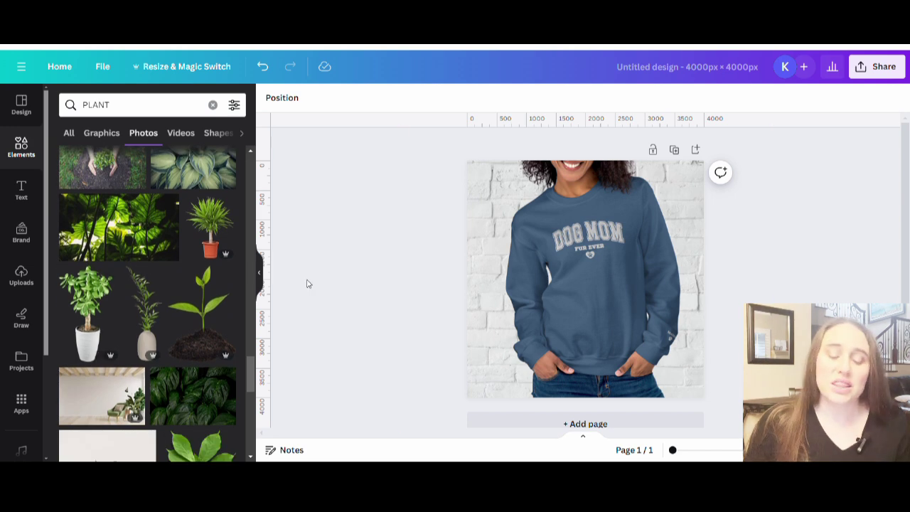
scroll(154, 296, "down", 10)
scroll(154, 296, "up", 15)
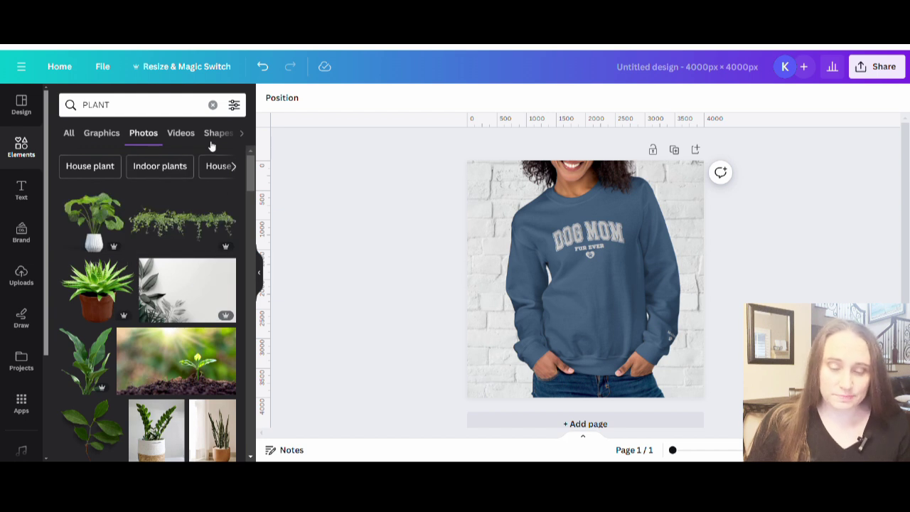
- Add the leafy plant in the dotted white pot from the recently used elements, enlarge it and place it in the page's lower-left corner
left_click(213, 105)
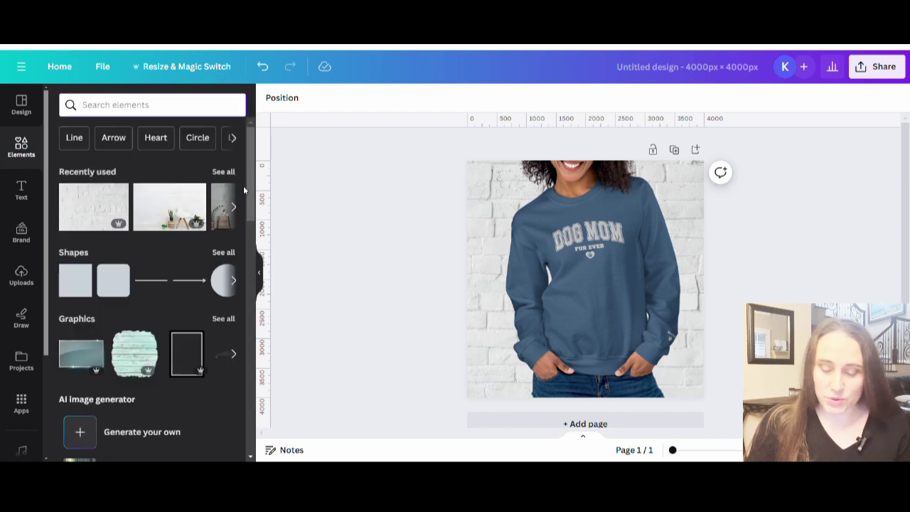
left_click(223, 171)
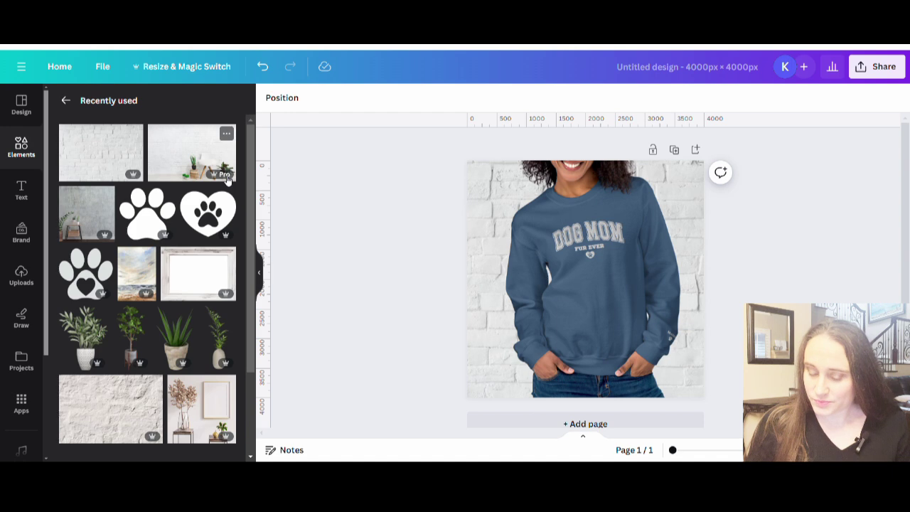
left_click(86, 328)
left_click_drag(615, 348, 495, 409)
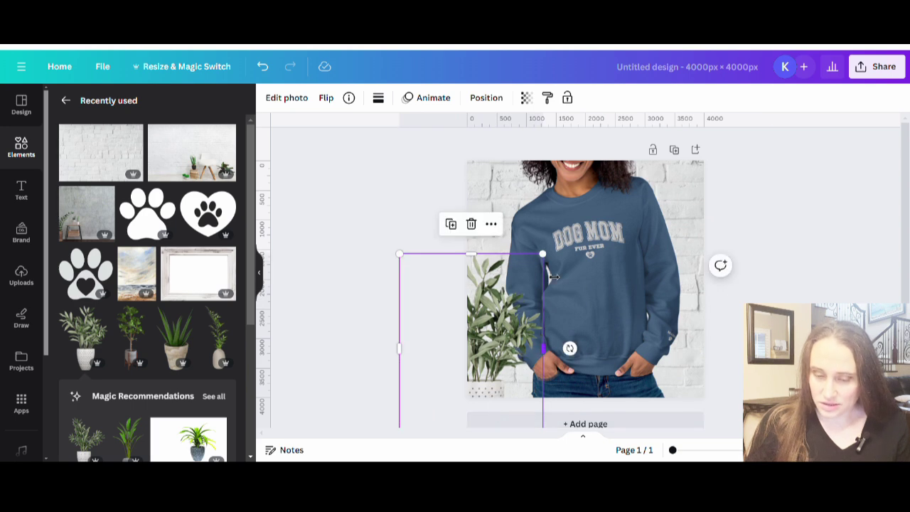
left_click_drag(551, 261, 559, 251)
left_click_drag(484, 360, 475, 380)
left_click(786, 278)
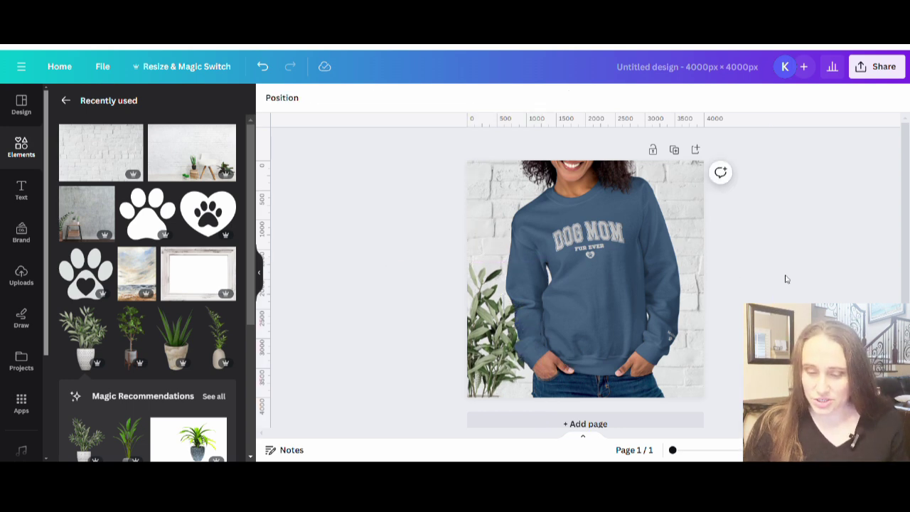
- Try moving the model photo higher on the page, and undo the move
left_click_drag(596, 328, 592, 327)
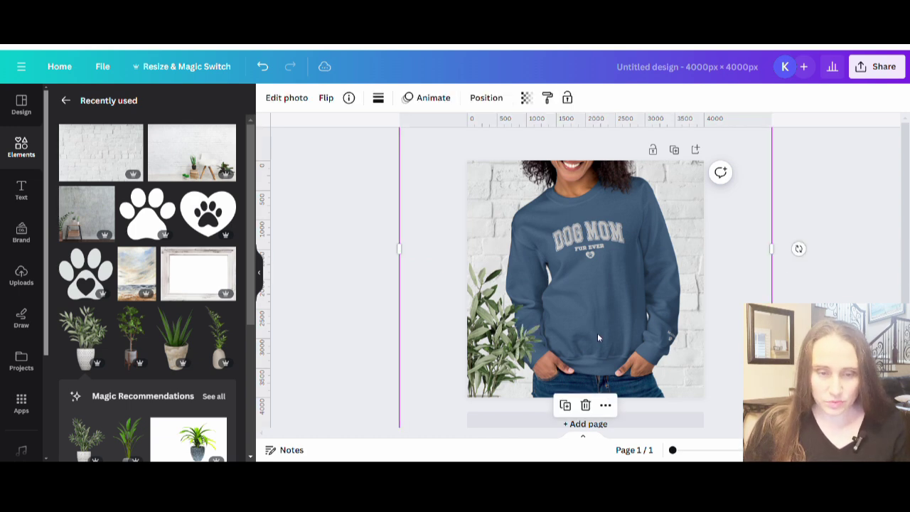
left_click_drag(526, 281, 526, 264)
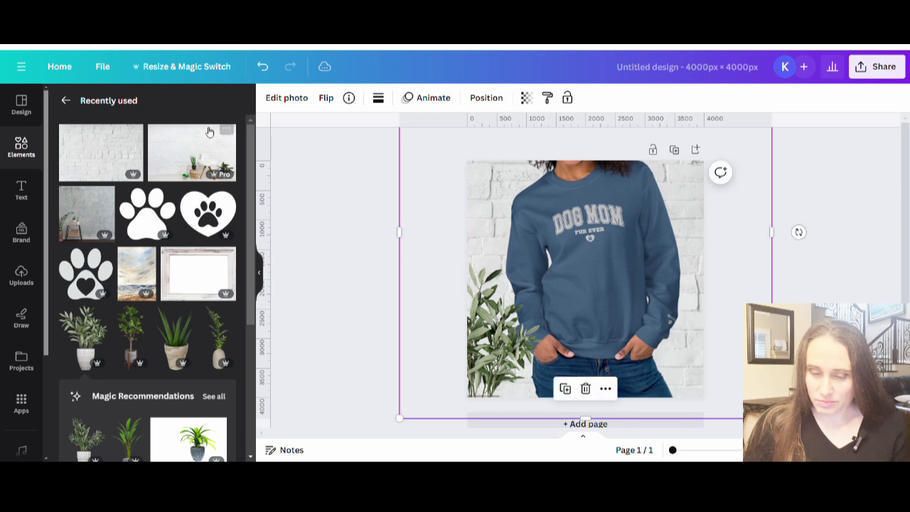
left_click(262, 66)
left_click(271, 348)
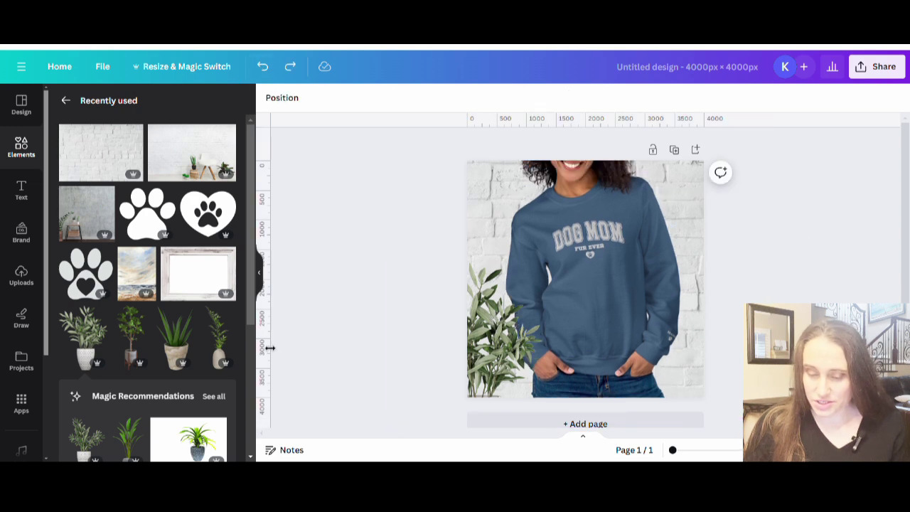
- Raise the plant so its pot shows at the page's lower-left edge, and layer it behind the model
left_click_drag(487, 355, 483, 334)
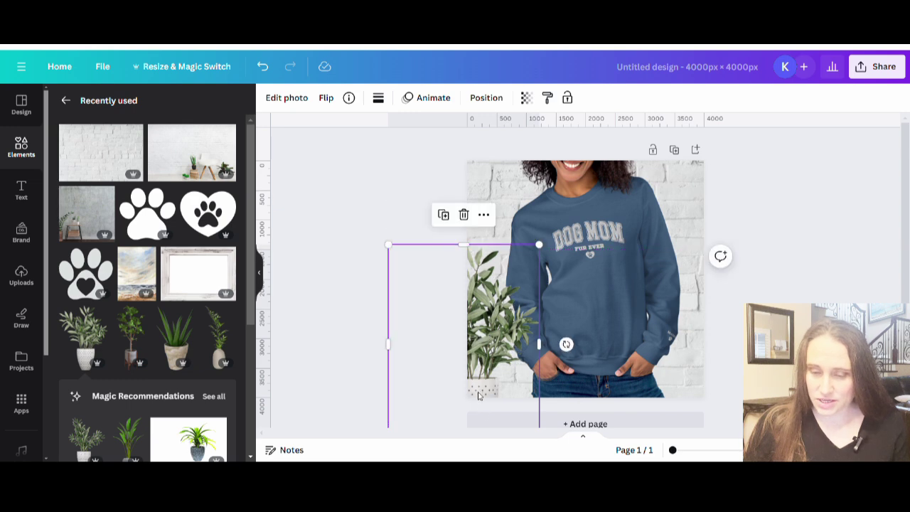
left_click(302, 372)
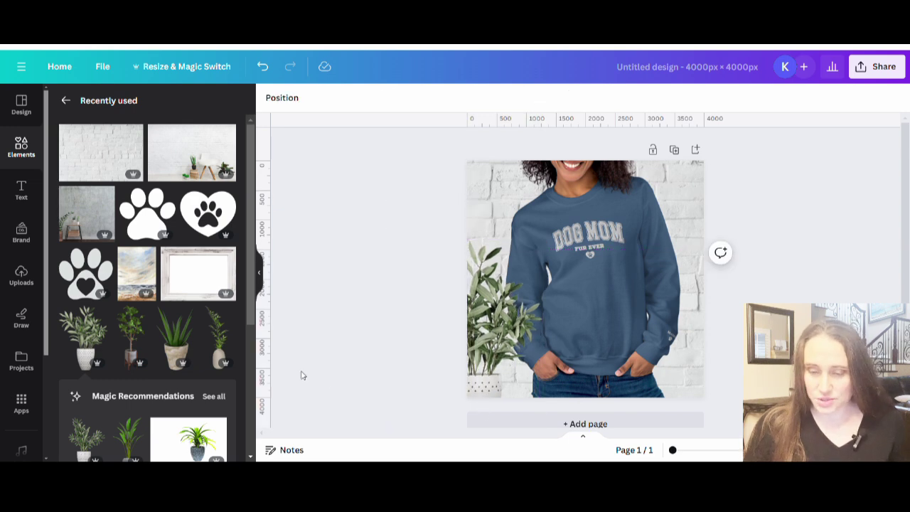
left_click(501, 344)
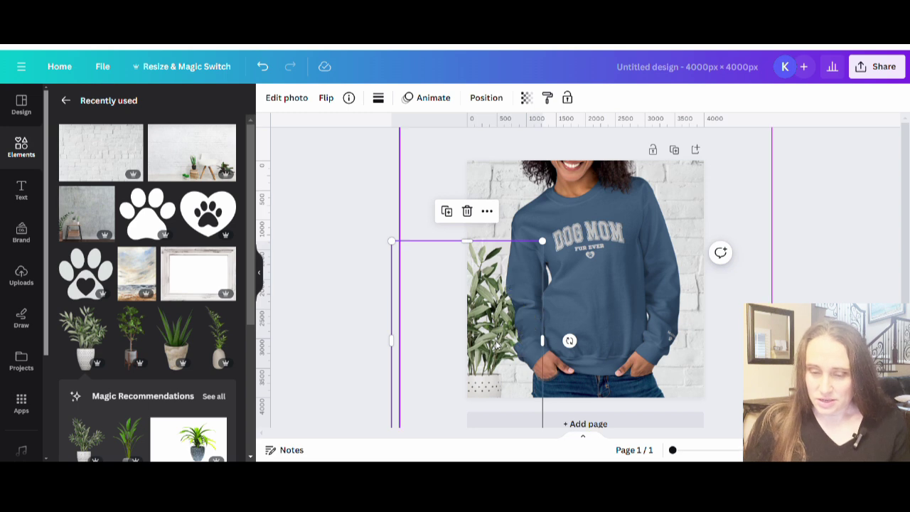
left_click(772, 284)
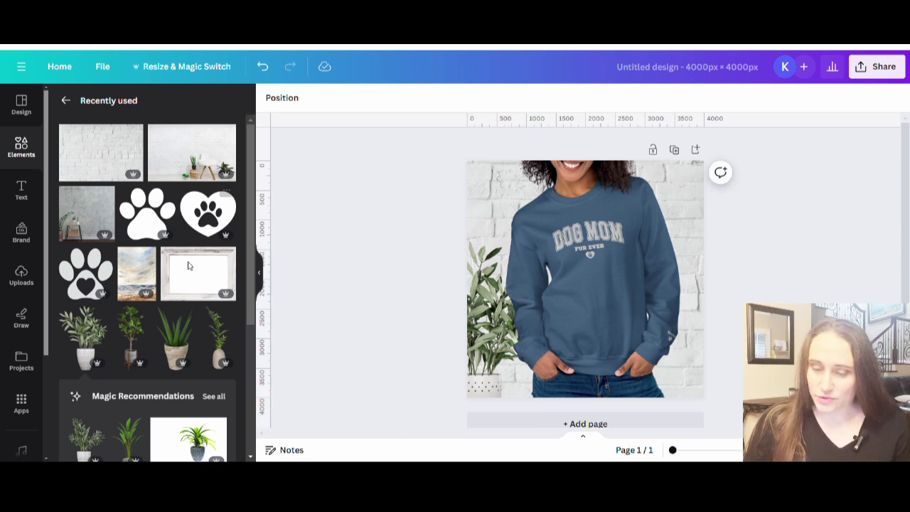
- Add the whitewashed picture frame and the seascape painting, placing both mostly off the page's upper-right corner with the painting inside the frame
left_click(189, 285)
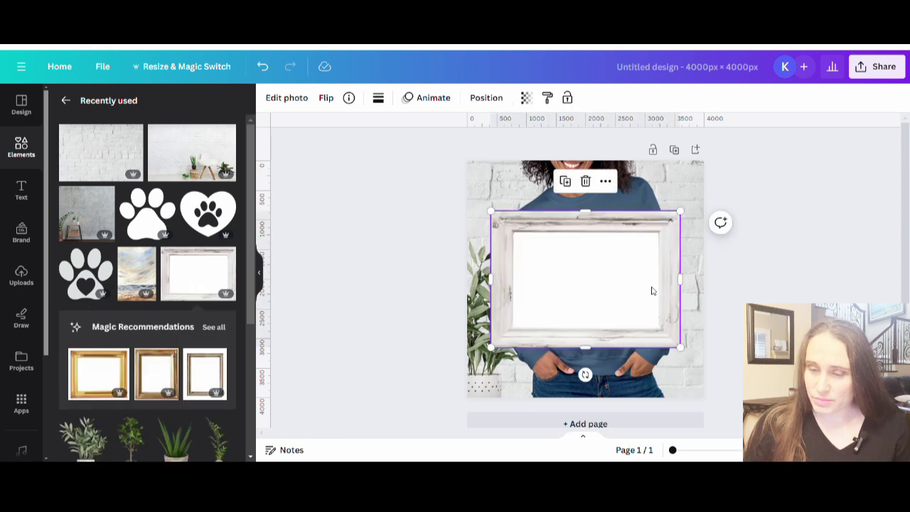
left_click_drag(614, 290, 721, 162)
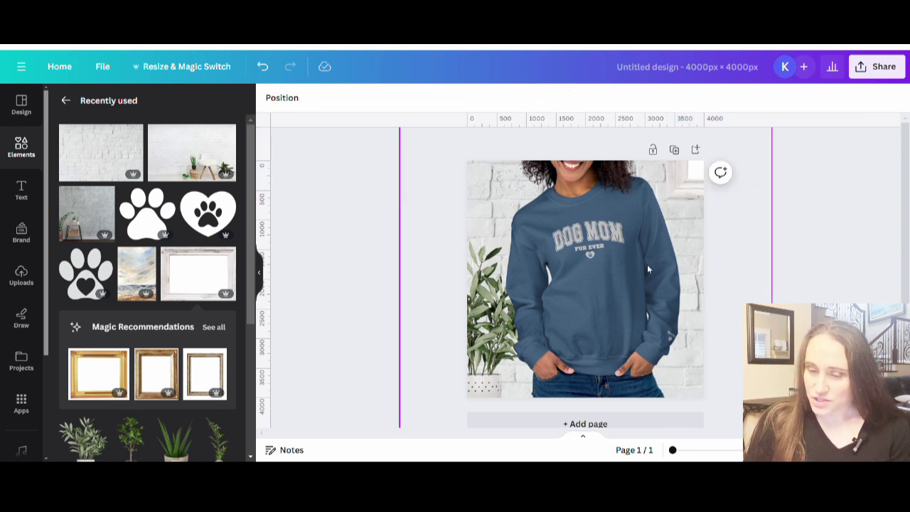
left_click(133, 283)
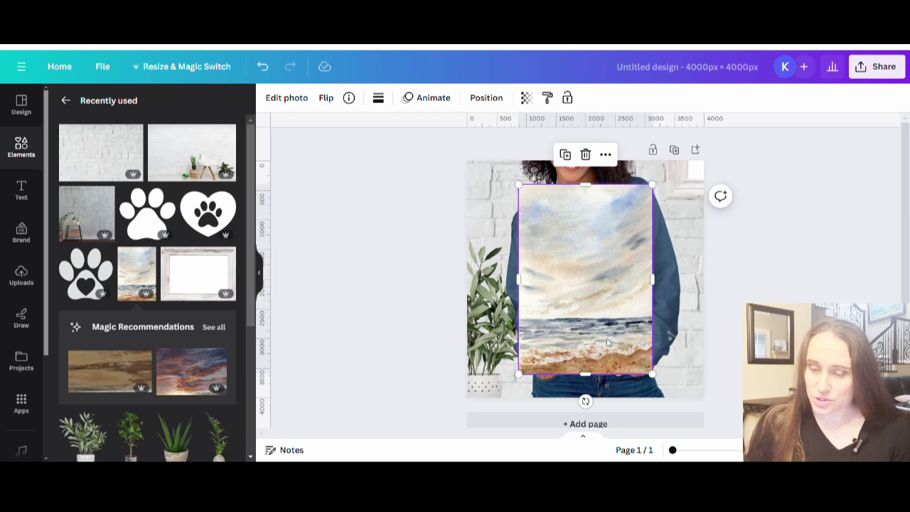
mouse_move(555, 358)
left_mouse_down()
mouse_move(571, 357)
mouse_move(725, 163)
left_mouse_up()
left_click(755, 316)
left_click(701, 170)
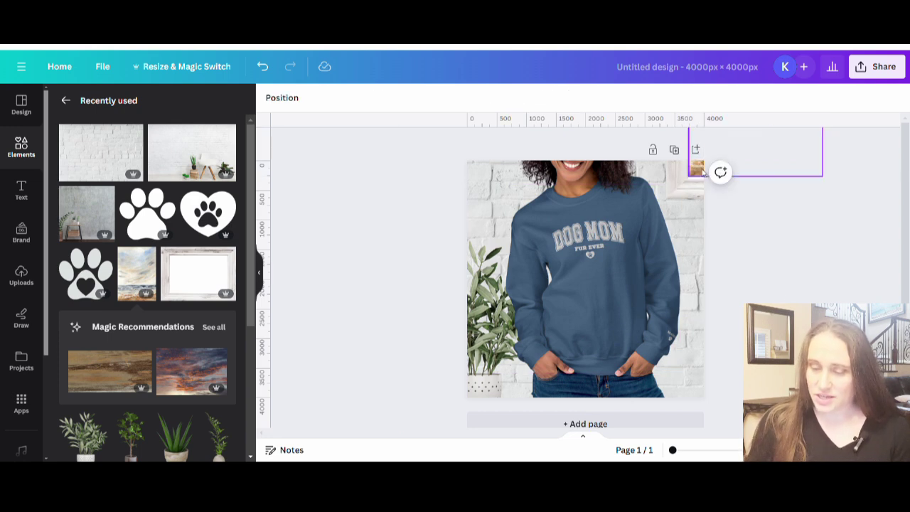
left_click_drag(704, 169, 704, 169)
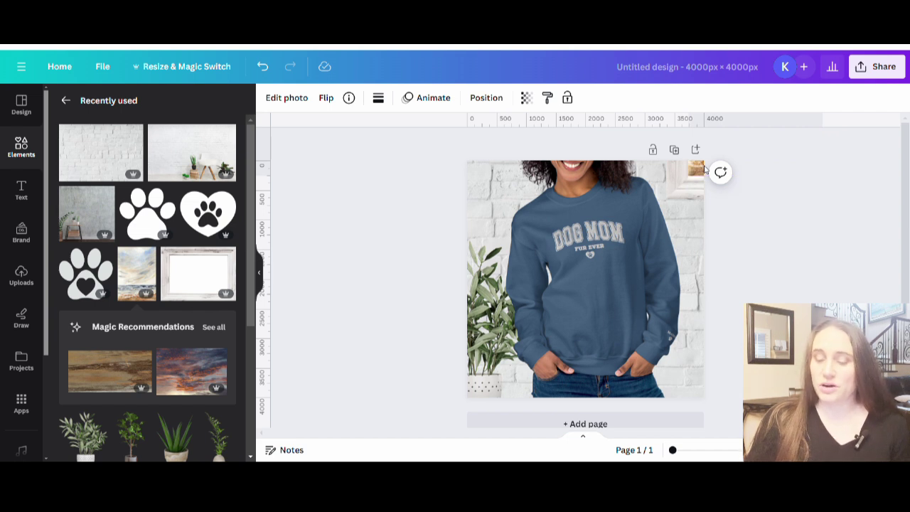
left_click(726, 233)
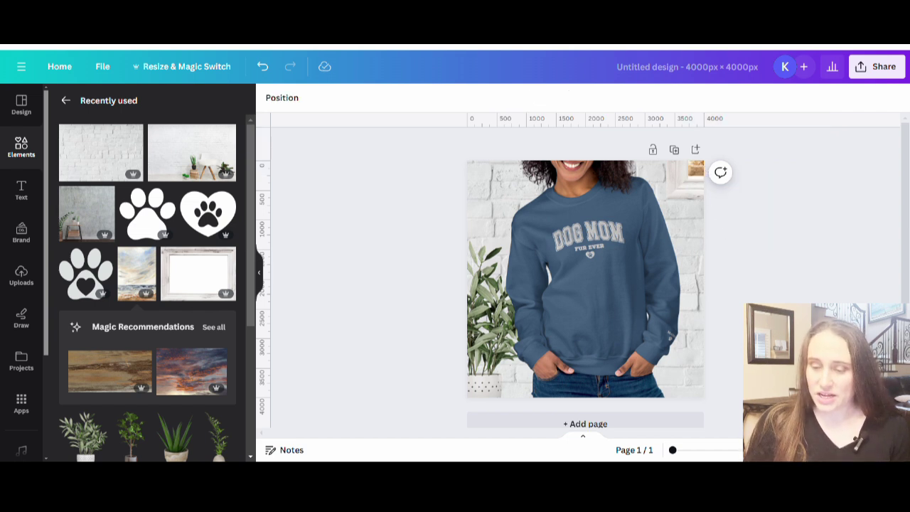
- Crop the seascape's lower edge to about 2,850 px high and fit the painting back inside the frame at the page's upper-right corner
left_click_drag(704, 171, 560, 340)
left_click_drag(619, 340, 620, 320)
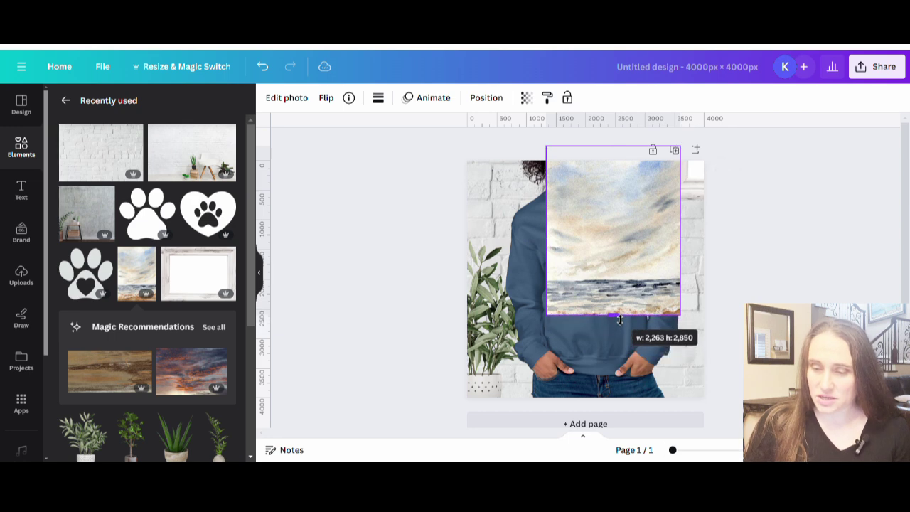
mouse_move(604, 271)
left_mouse_down()
mouse_move(703, 170)
mouse_move(753, 135)
mouse_move(744, 138)
left_mouse_up()
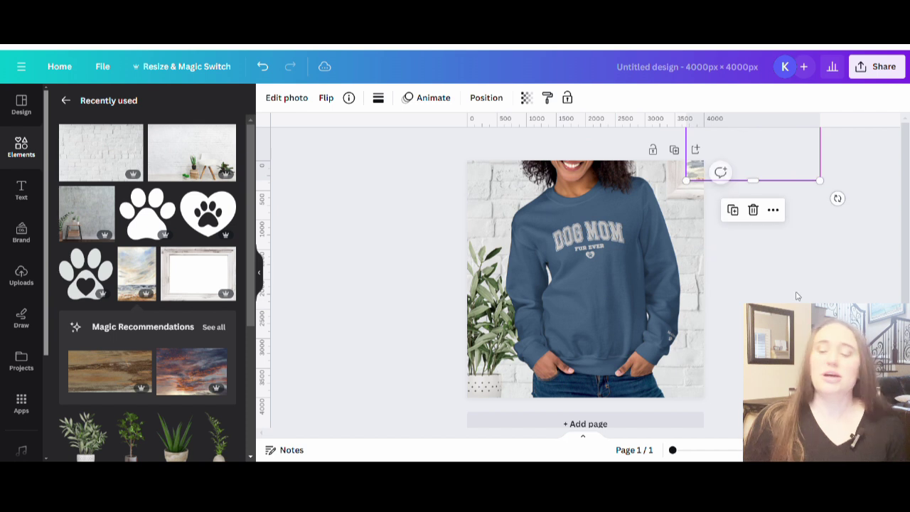
left_click(837, 197)
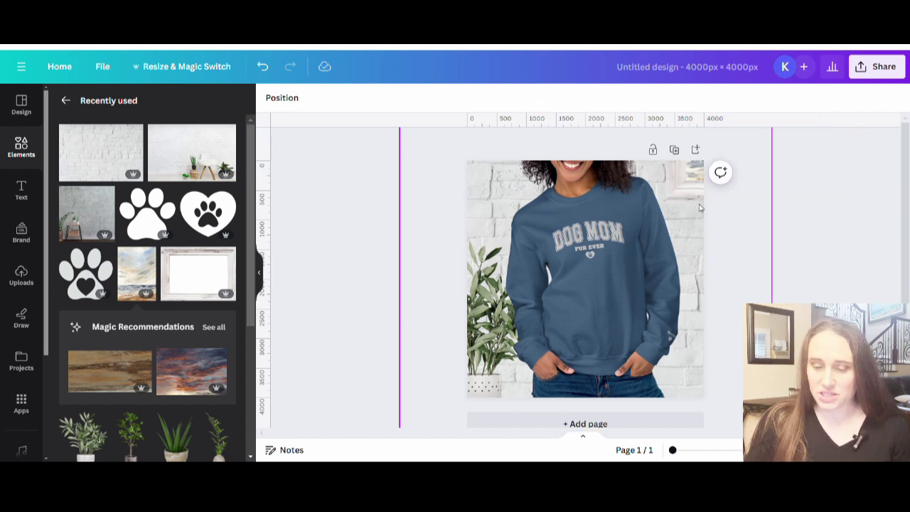
- Rename the design as SWEATSHIRT MOCKUP
scroll(461, 336, "down", 1)
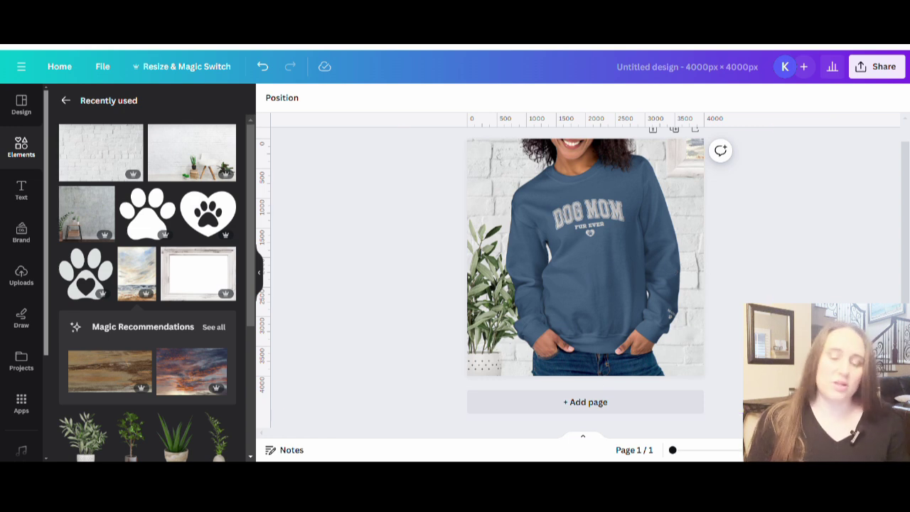
scroll(583, 271, "up", 1)
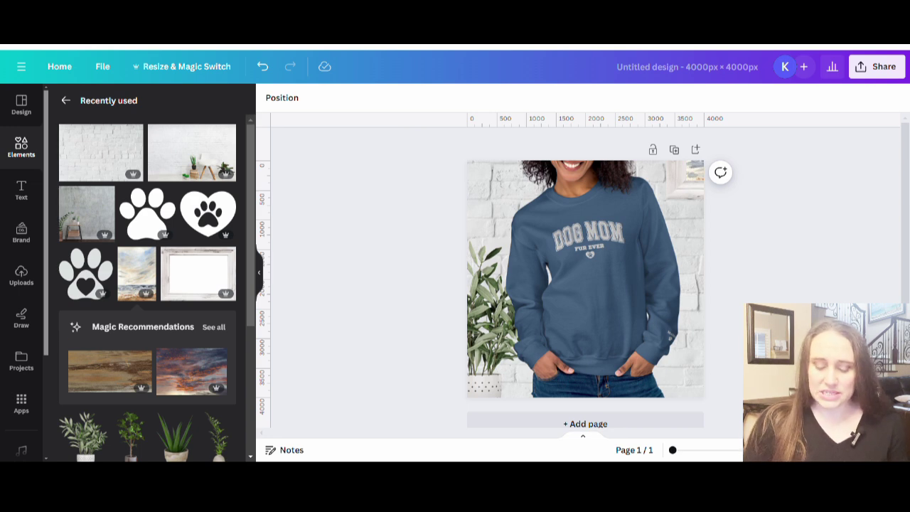
left_click(687, 70)
type("SWEATSHI")
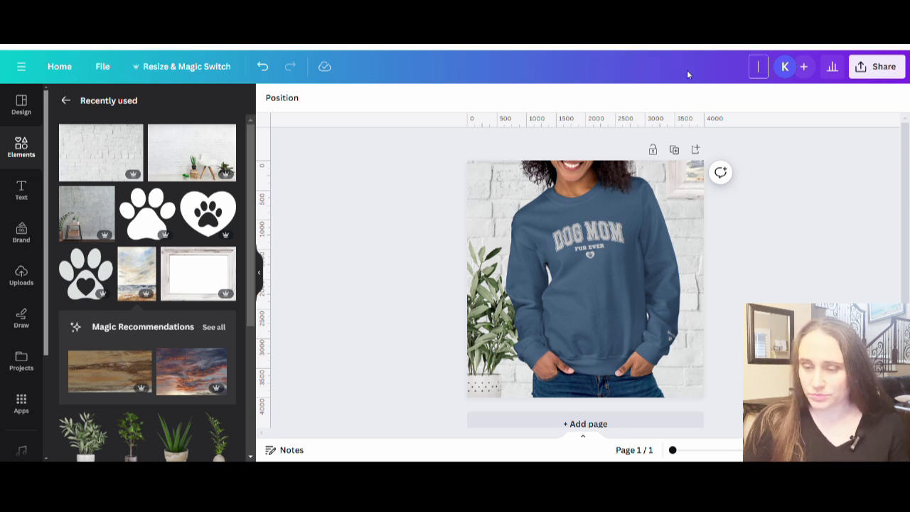
type("RT MOCKUP")
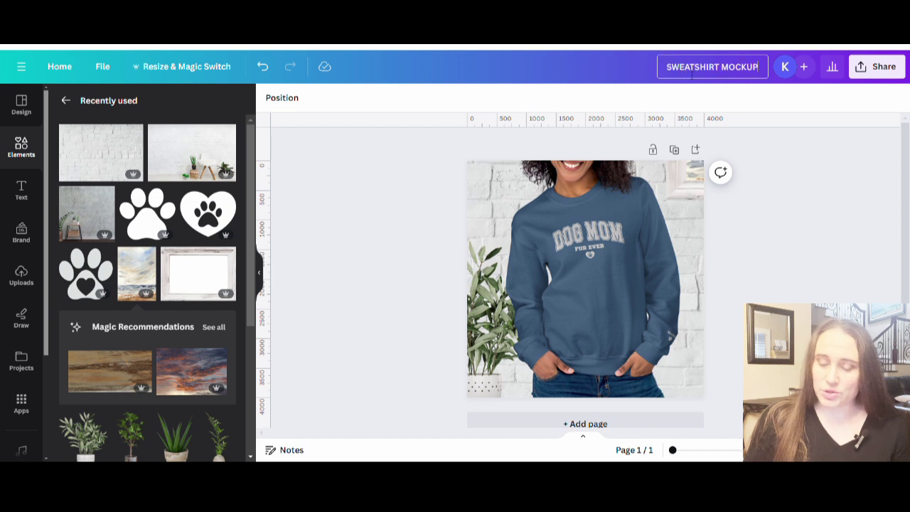
key("Return")
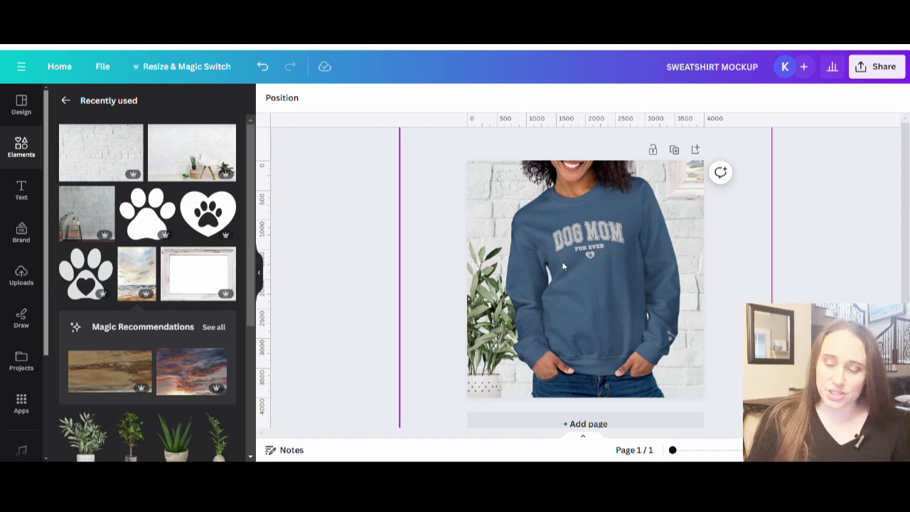